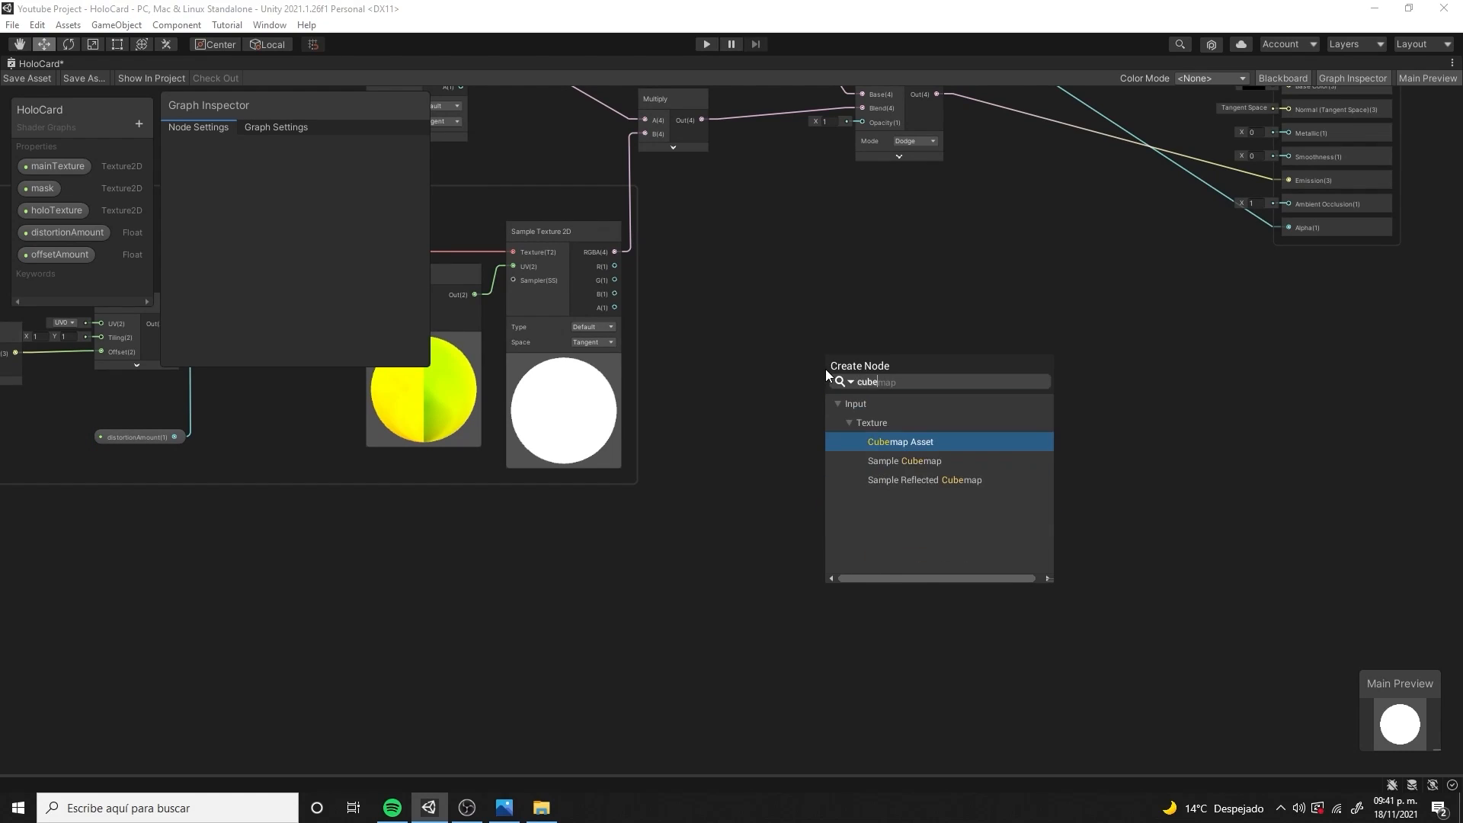
- Add a Sample Cubemap node and a Cubemap Asset node to the empty area of the graph
click(907, 463)
key(space)
text(cube)
key(Return)
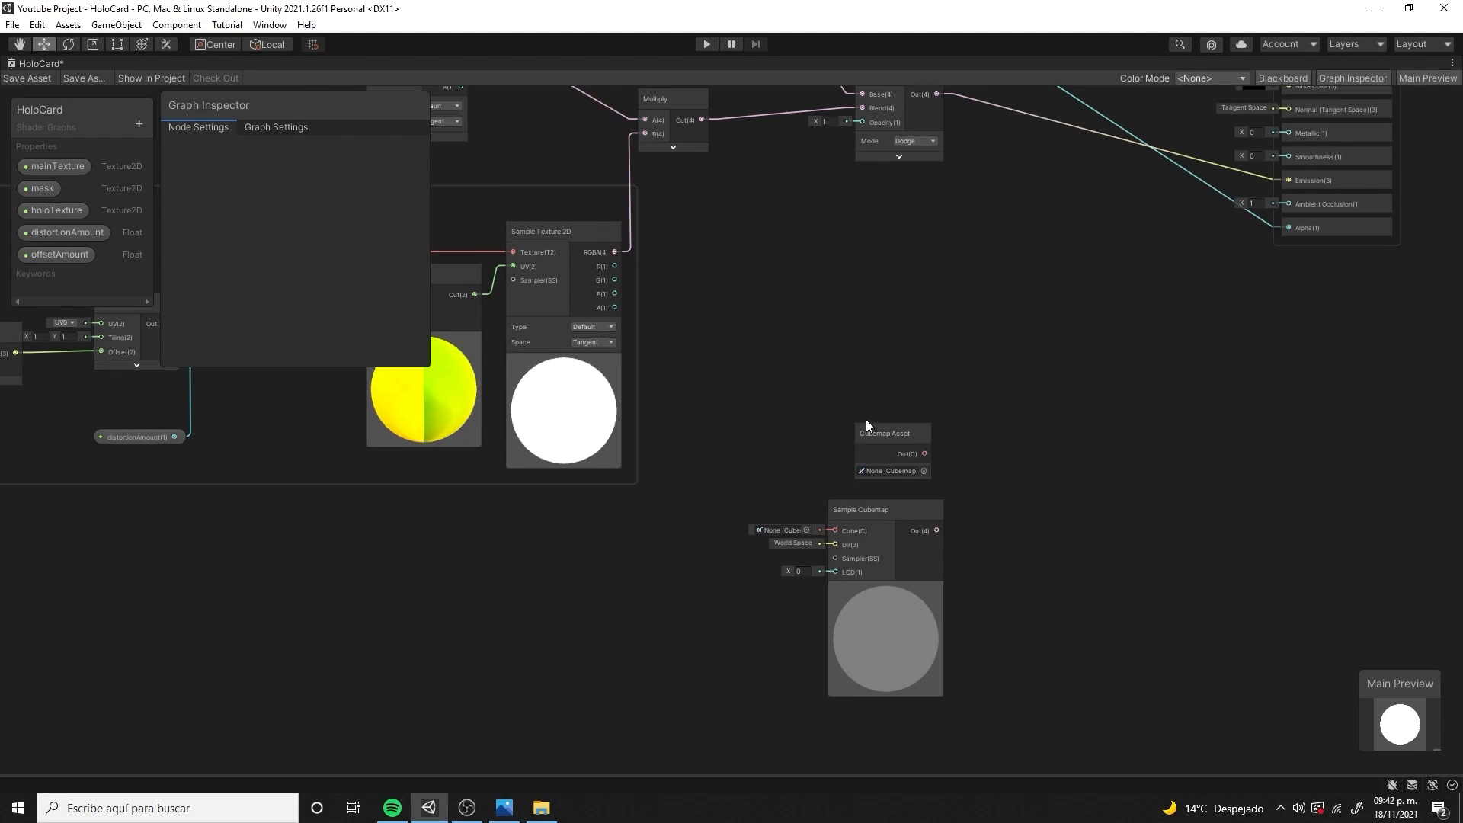
- Convert the Cubemap Asset feeding the Sample Cubemap node into a Cubemap property and place it below holoTexture in the property list
drag(647, 528, 693, 511)
right_click(693, 511)
mouse_move(838, 677)
click(914, 711)
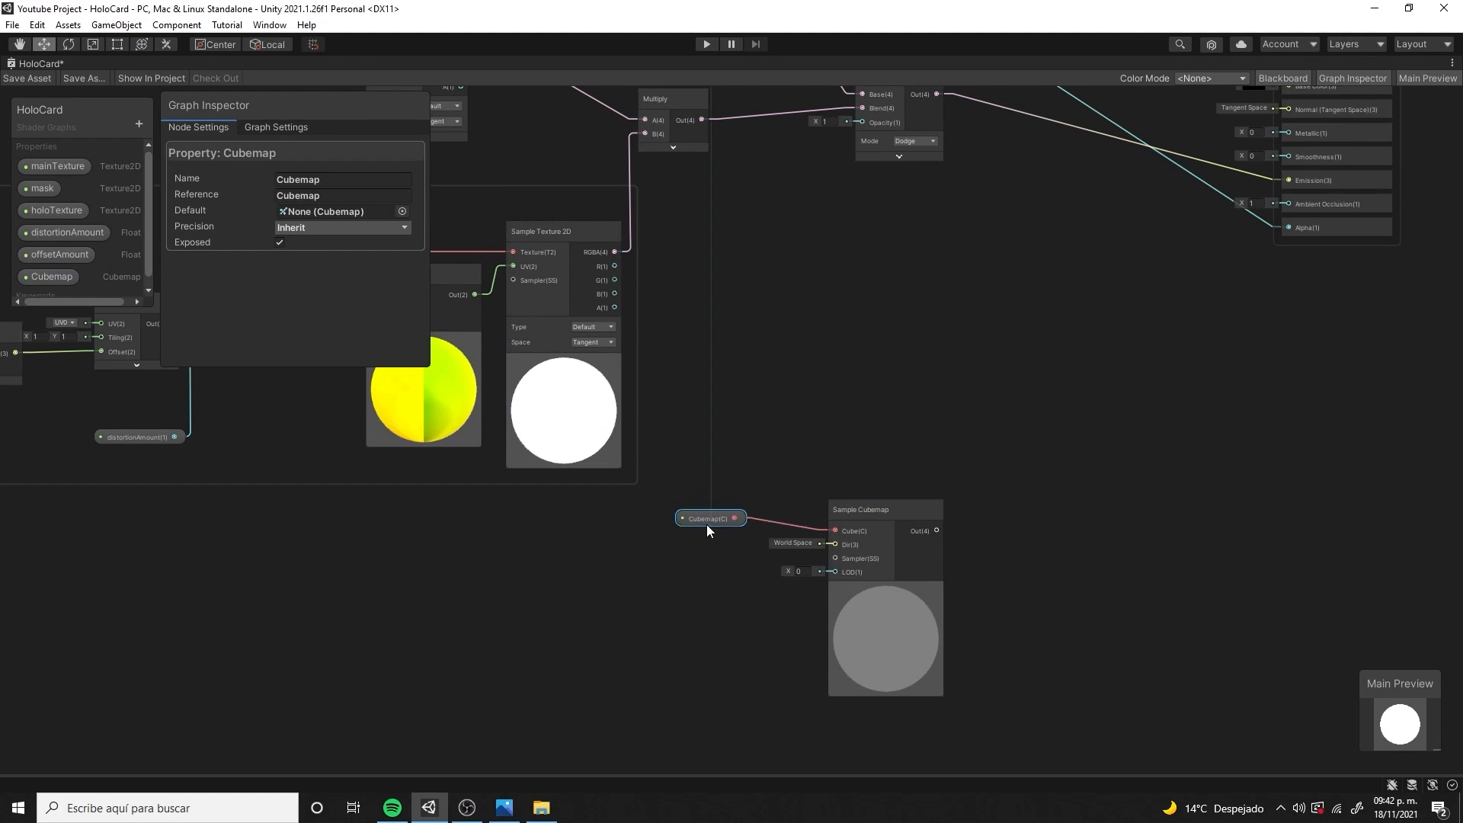
drag(52, 276, 53, 221)
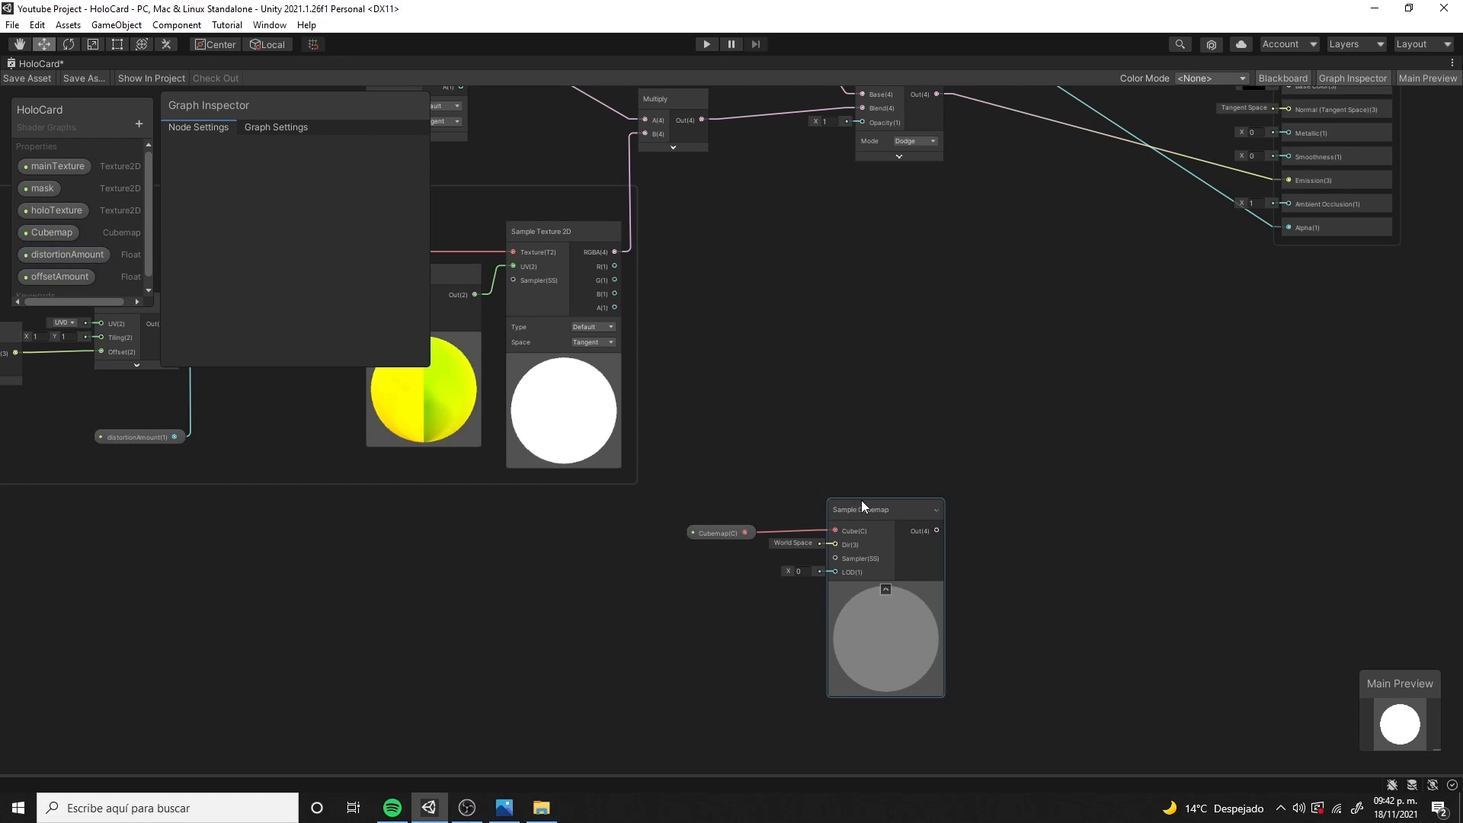
- Add a Blend node beside the Sample Cubemap node
key(space)
text(blen)
click(976, 537)
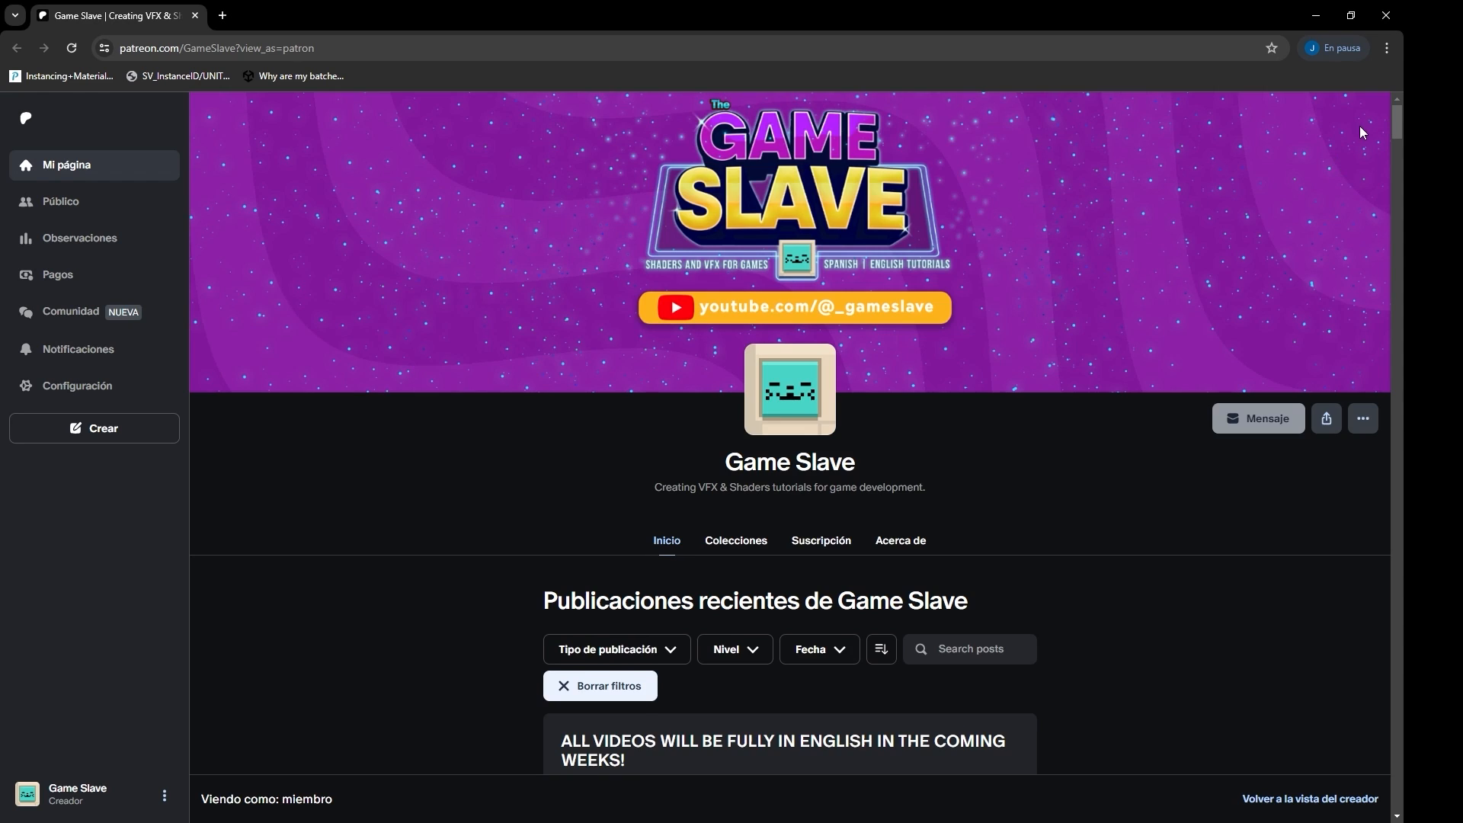
- Look through the recent posts on the Game Slave Patreon page in the browser for the available shader packages
scroll(1360, 124, down, 10)
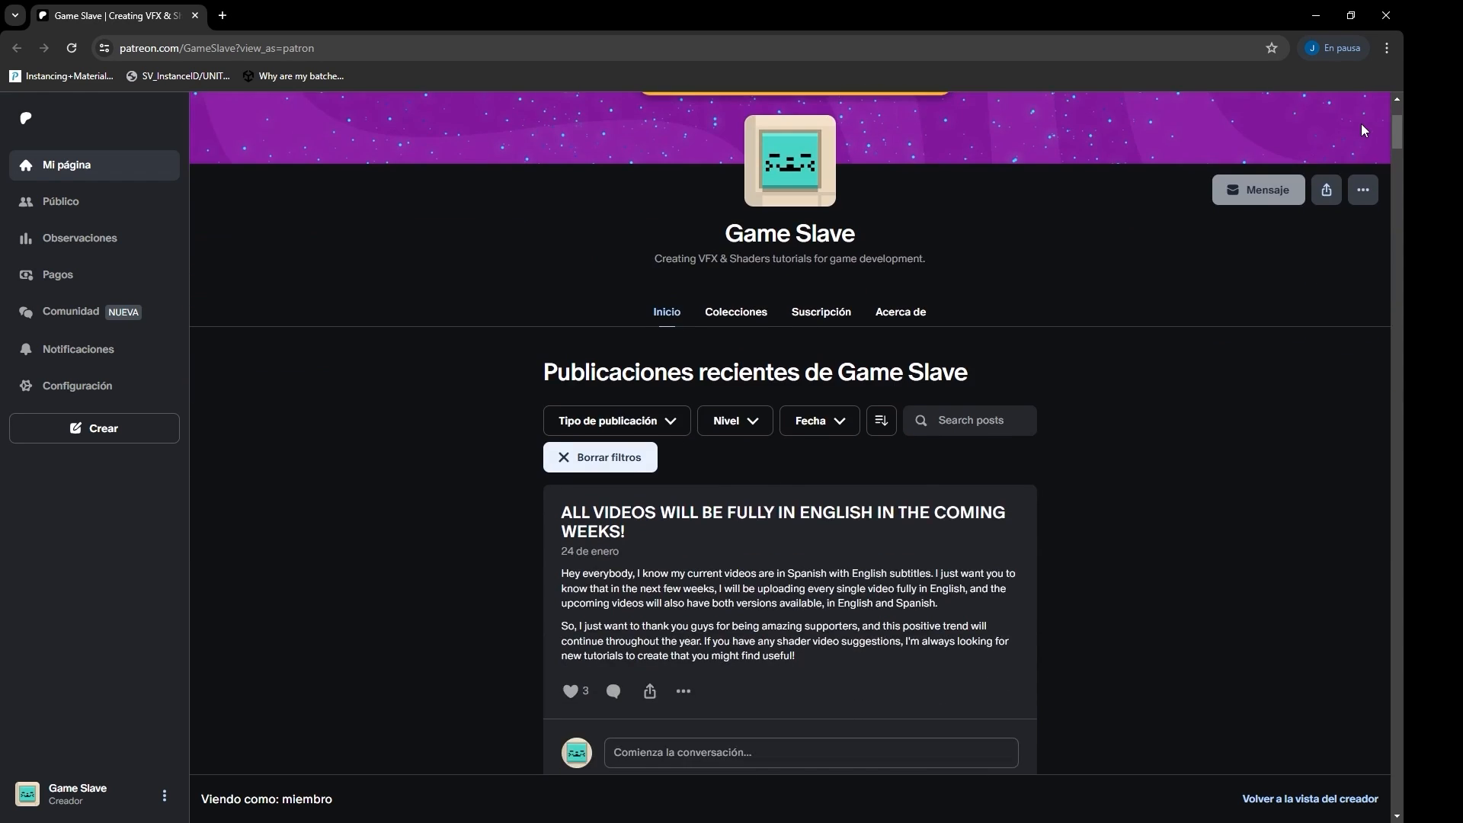
scroll(1355, 130, down, 15)
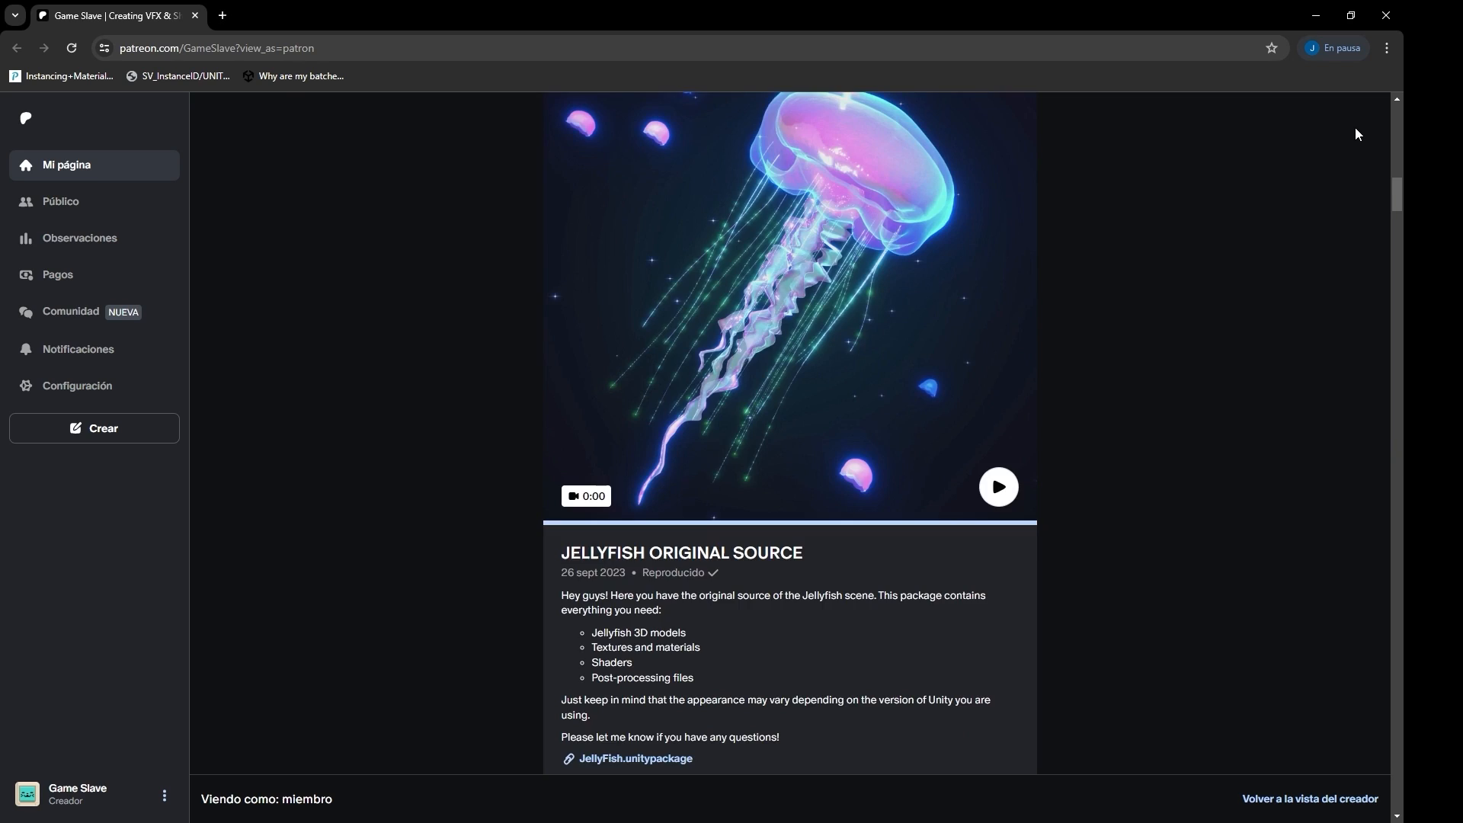
scroll(1356, 129, down, 20)
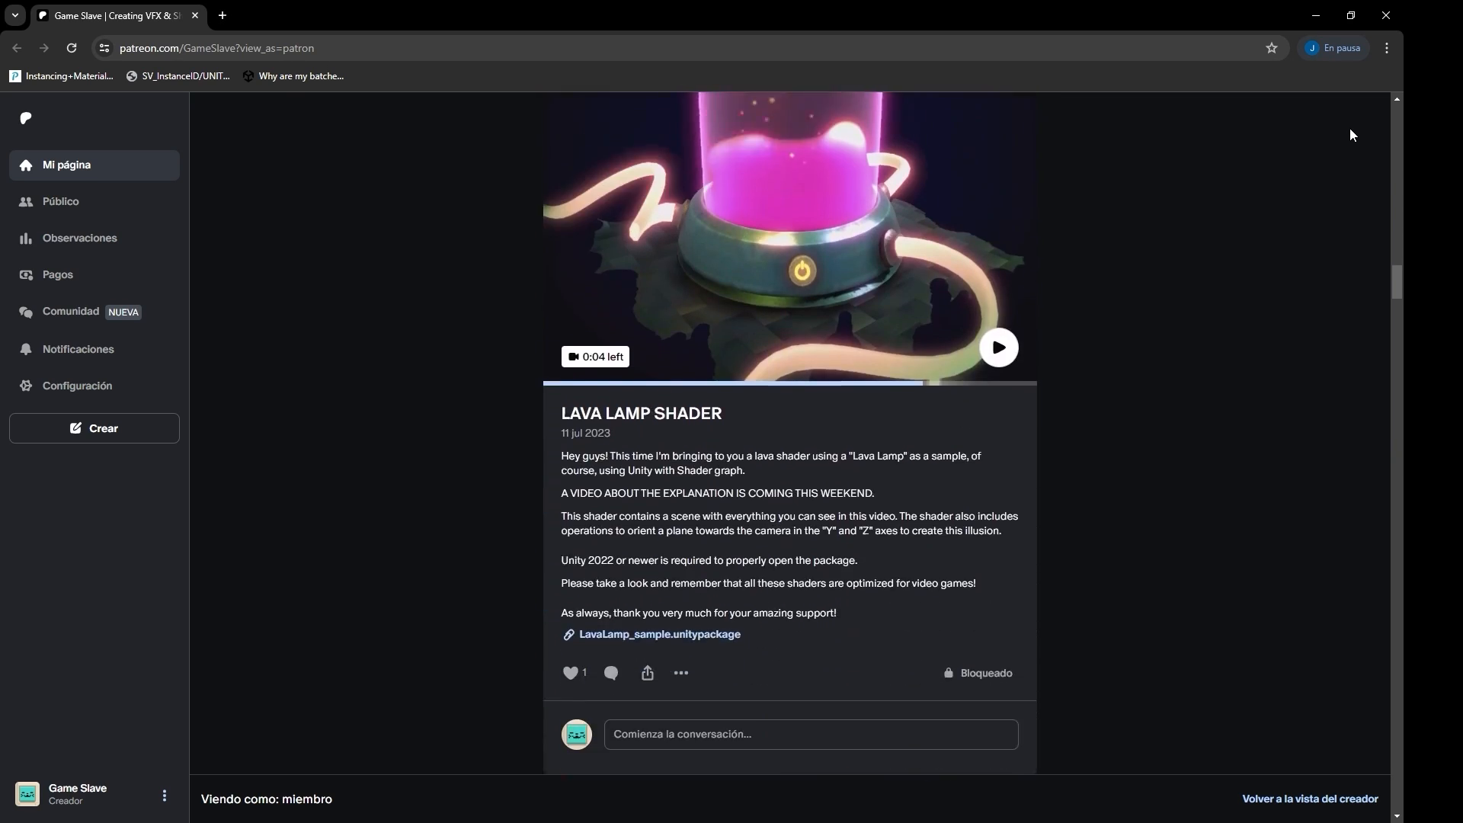
scroll(1345, 128, down, 20)
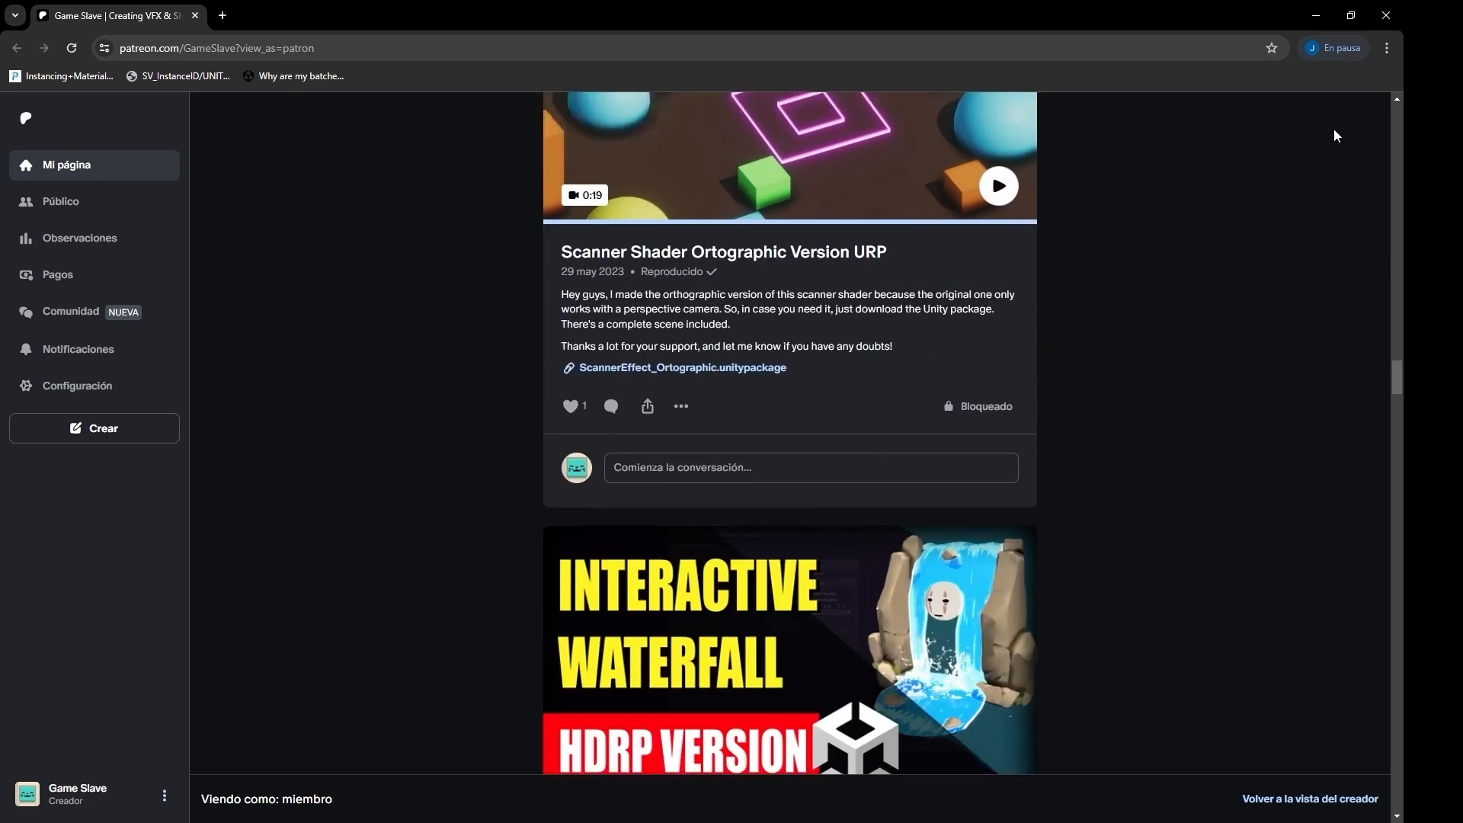
scroll(1331, 136, down, 20)
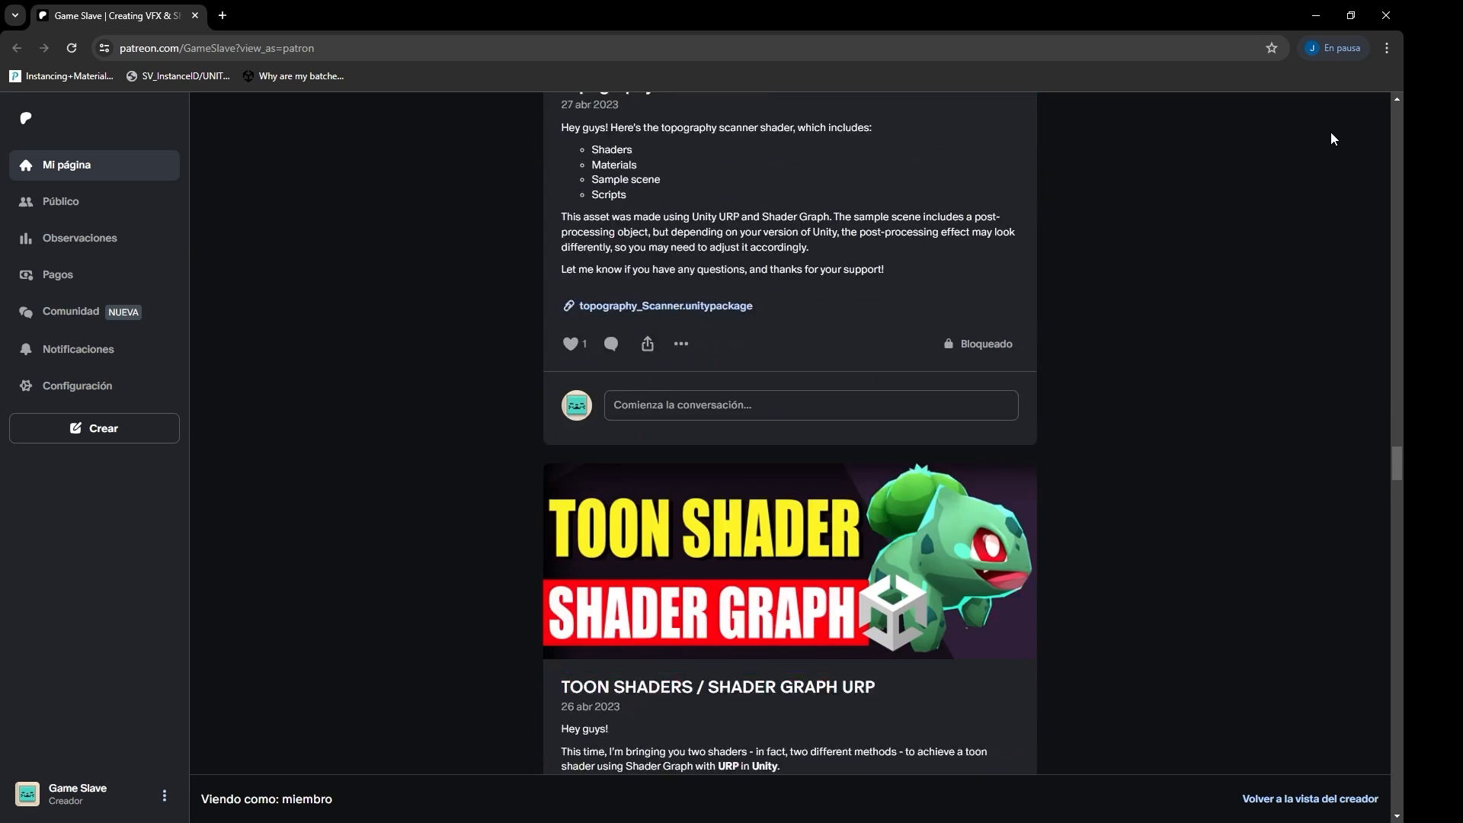
scroll(1331, 133, down, 20)
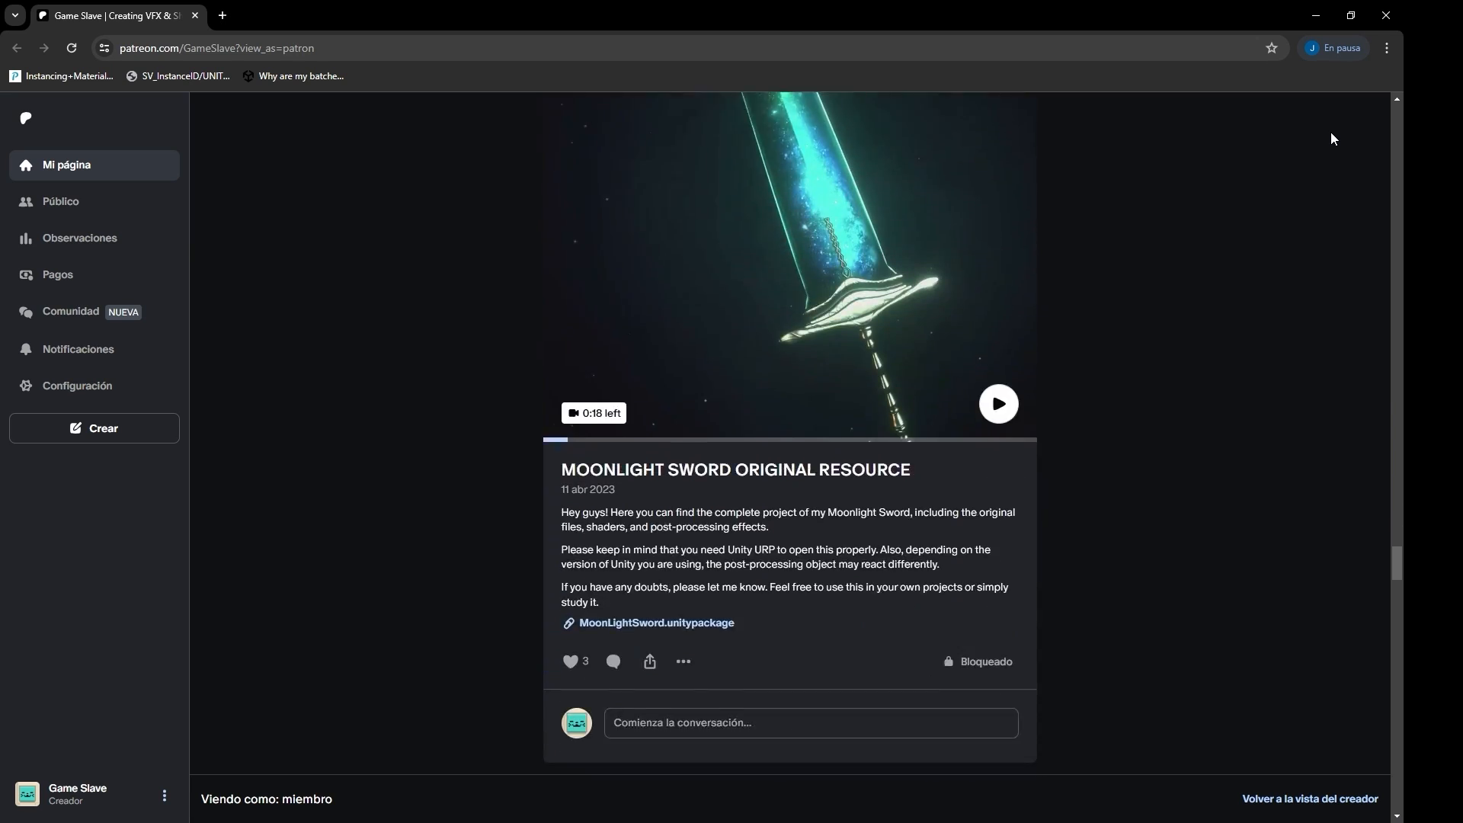
scroll(1330, 136, down, 20)
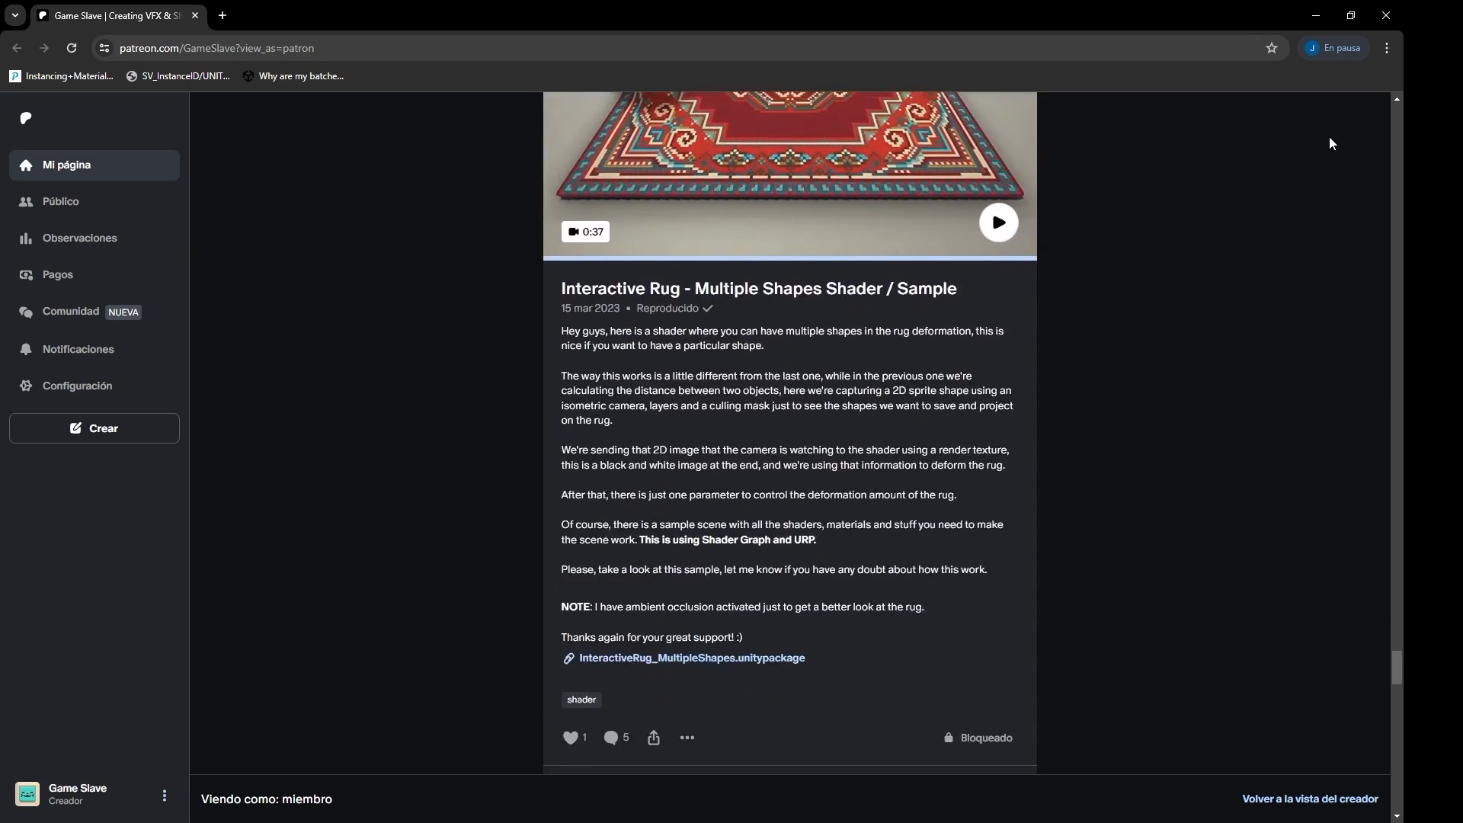
scroll(1329, 141, down, 15)
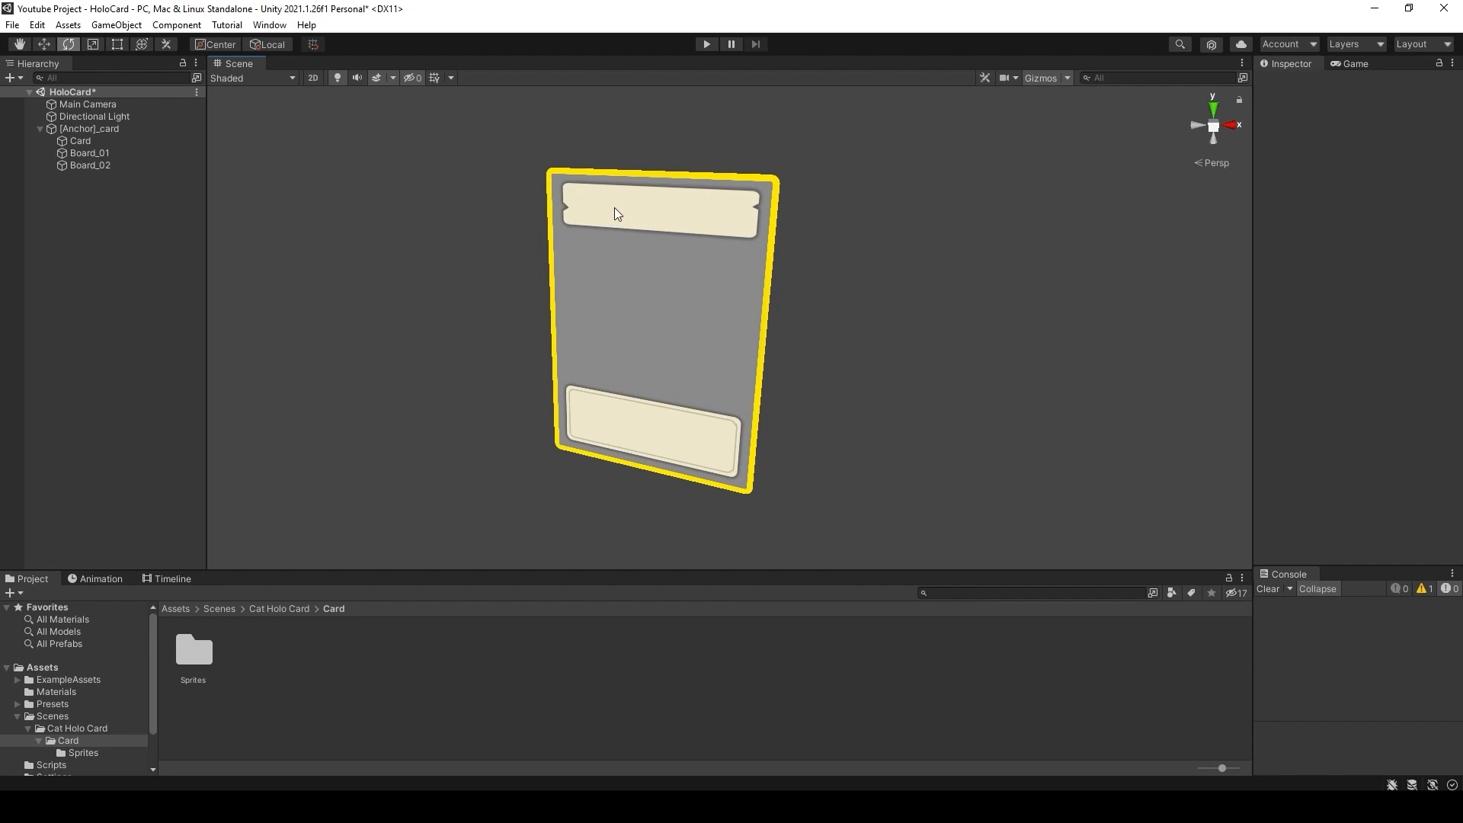
- Try shifting the card object in the scene to show how it is built, and undo the transforms
click(167, 141)
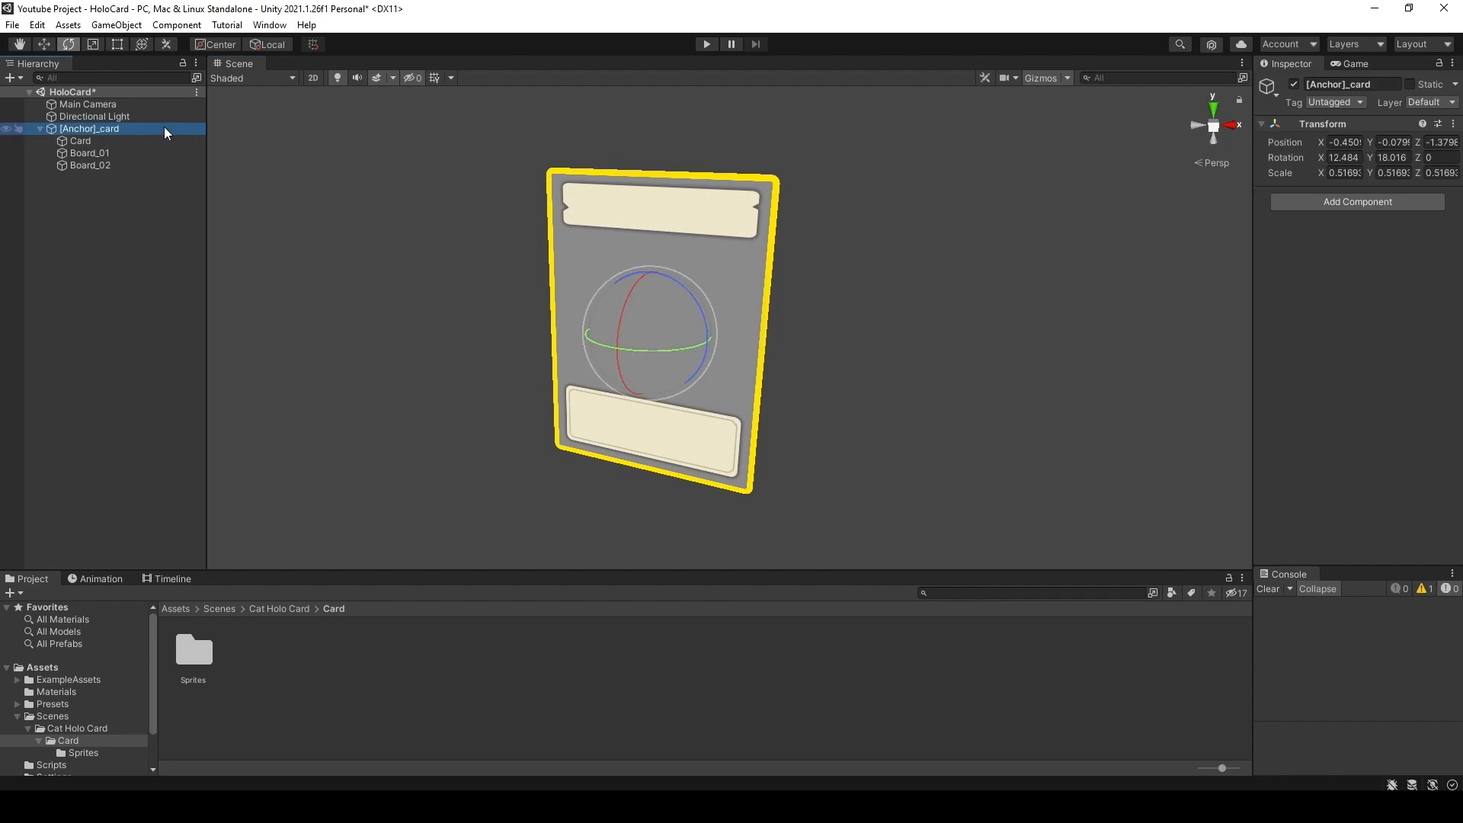
key(w)
drag(709, 350, 844, 397)
key(ctrl+z)
key(e)
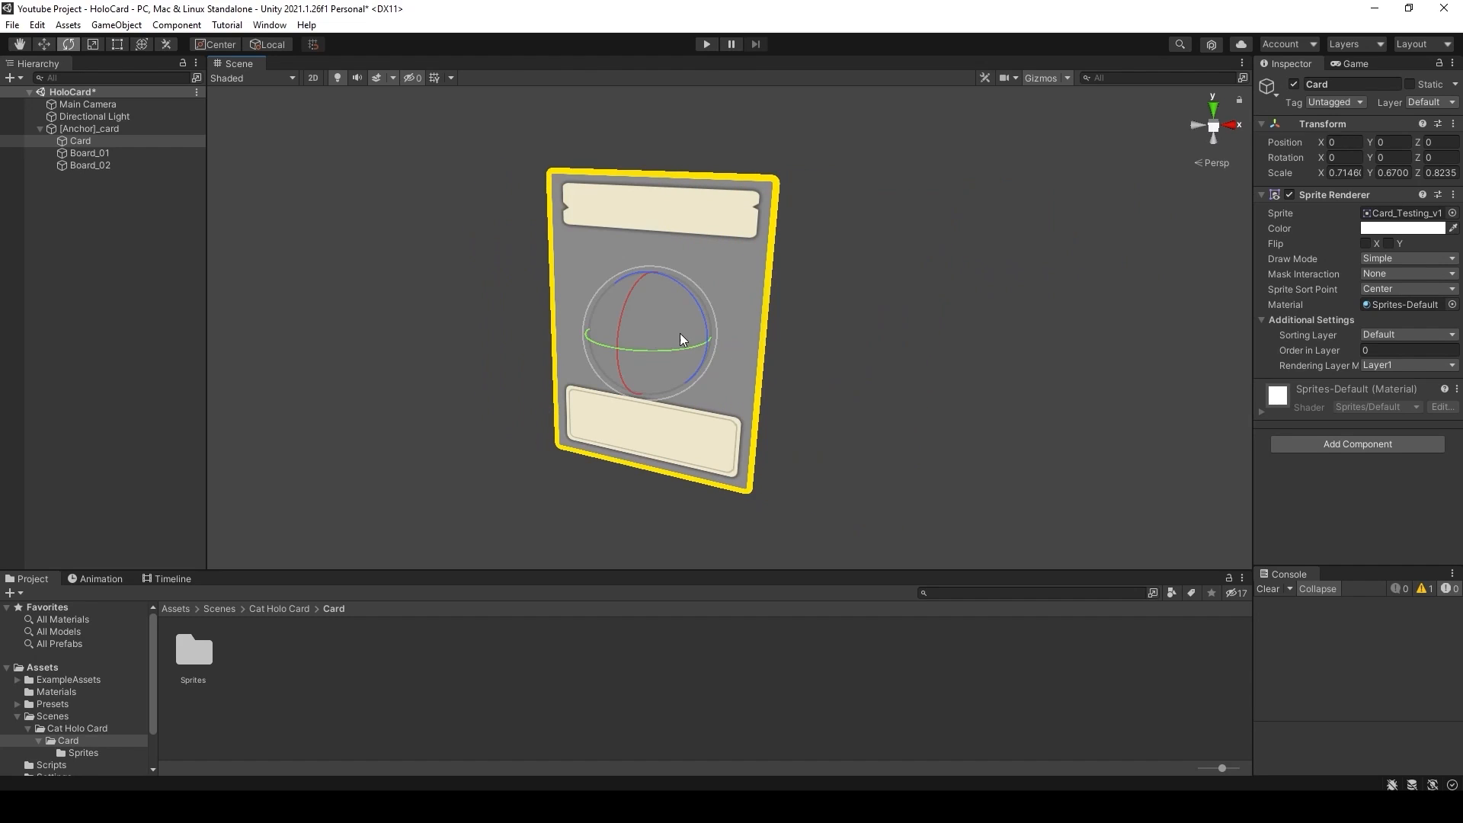
drag(681, 337, 815, 341)
key(ctrl+z)
- Try moving Board_01 and Board_02 together sideways off the card, and undo the move
click(153, 155)
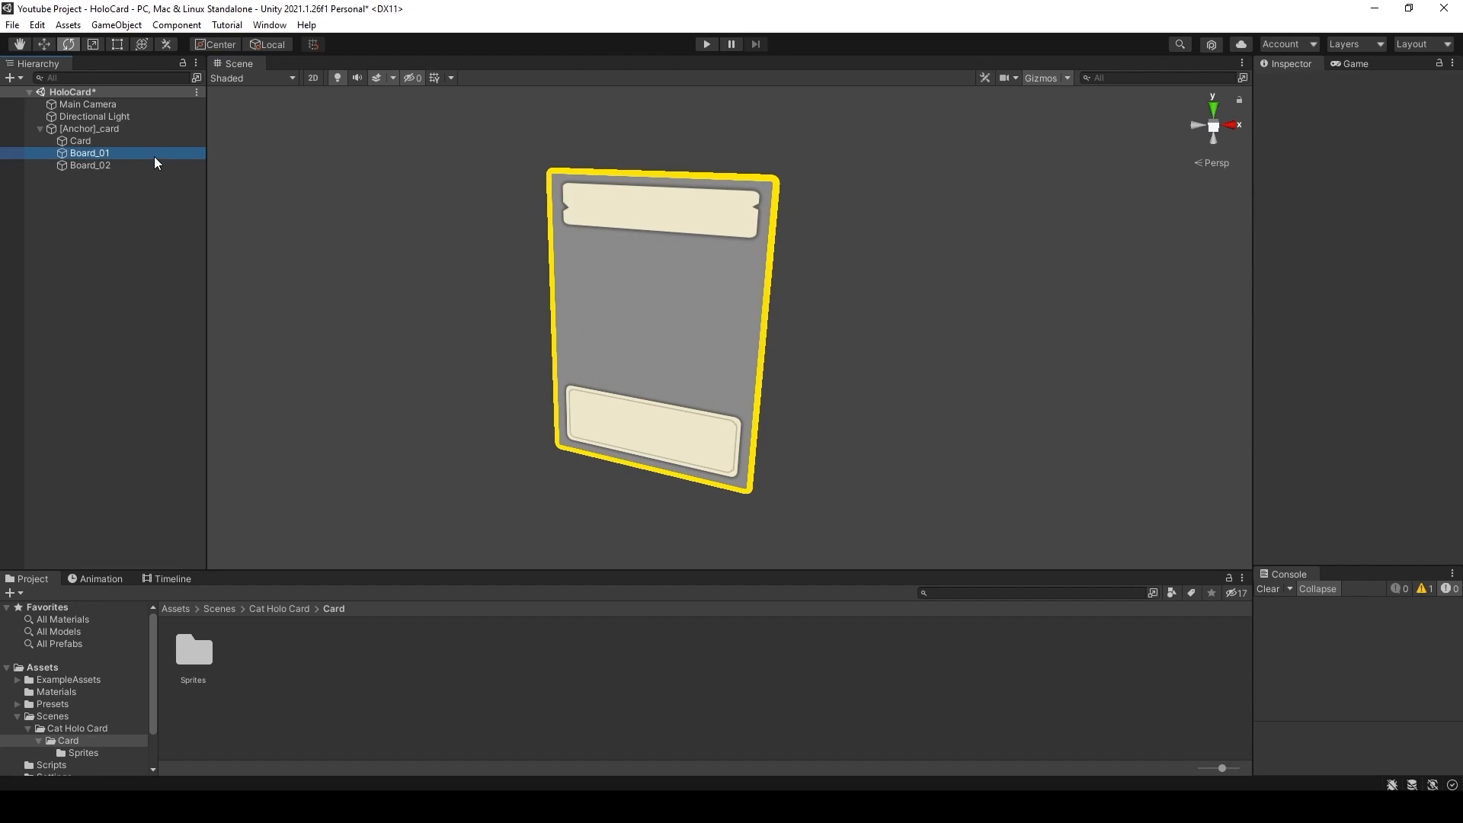
ctrl+click(180, 165)
key(w)
drag(723, 335, 1019, 382)
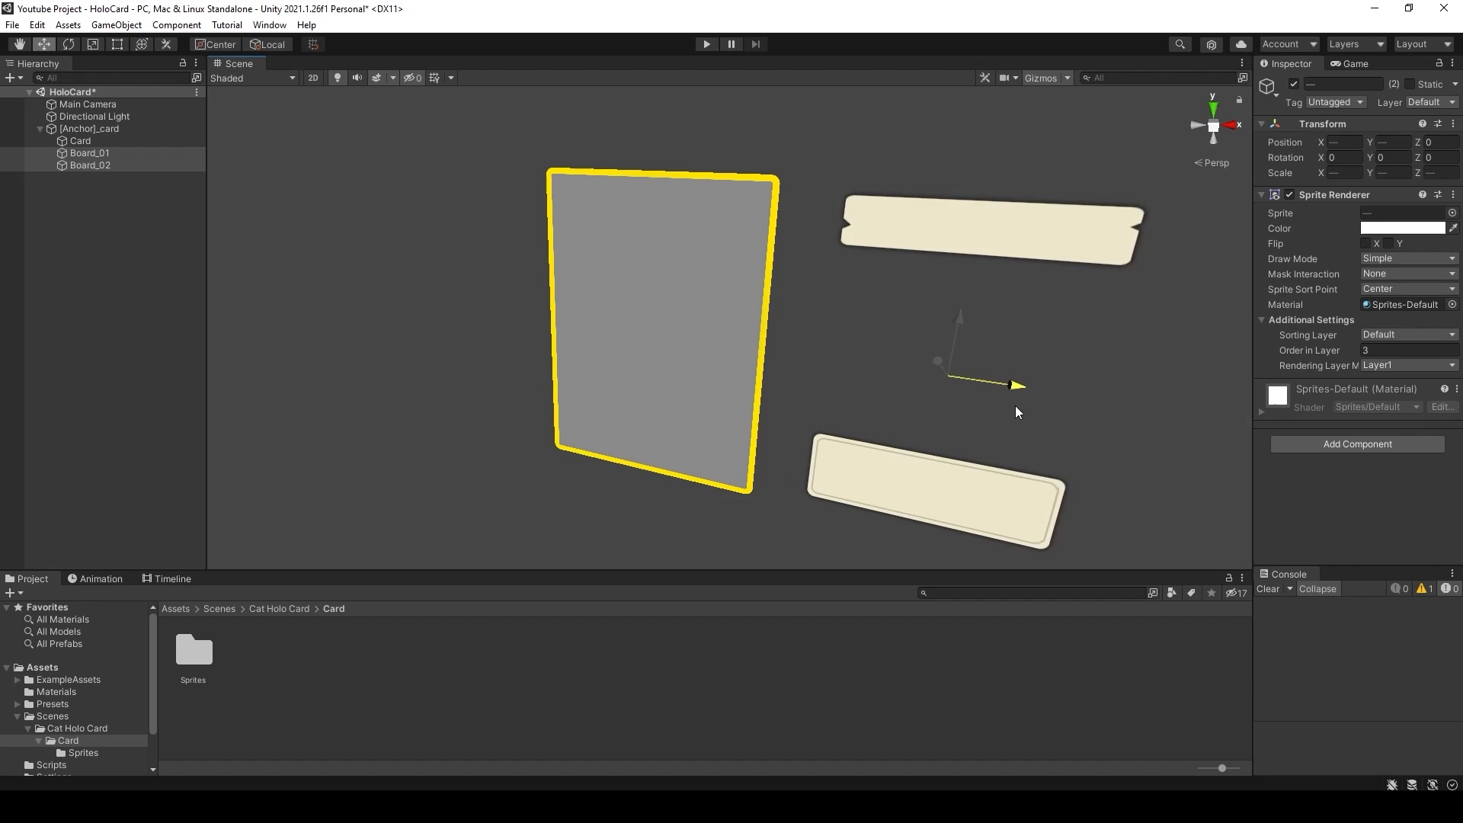
key(ctrl+z)
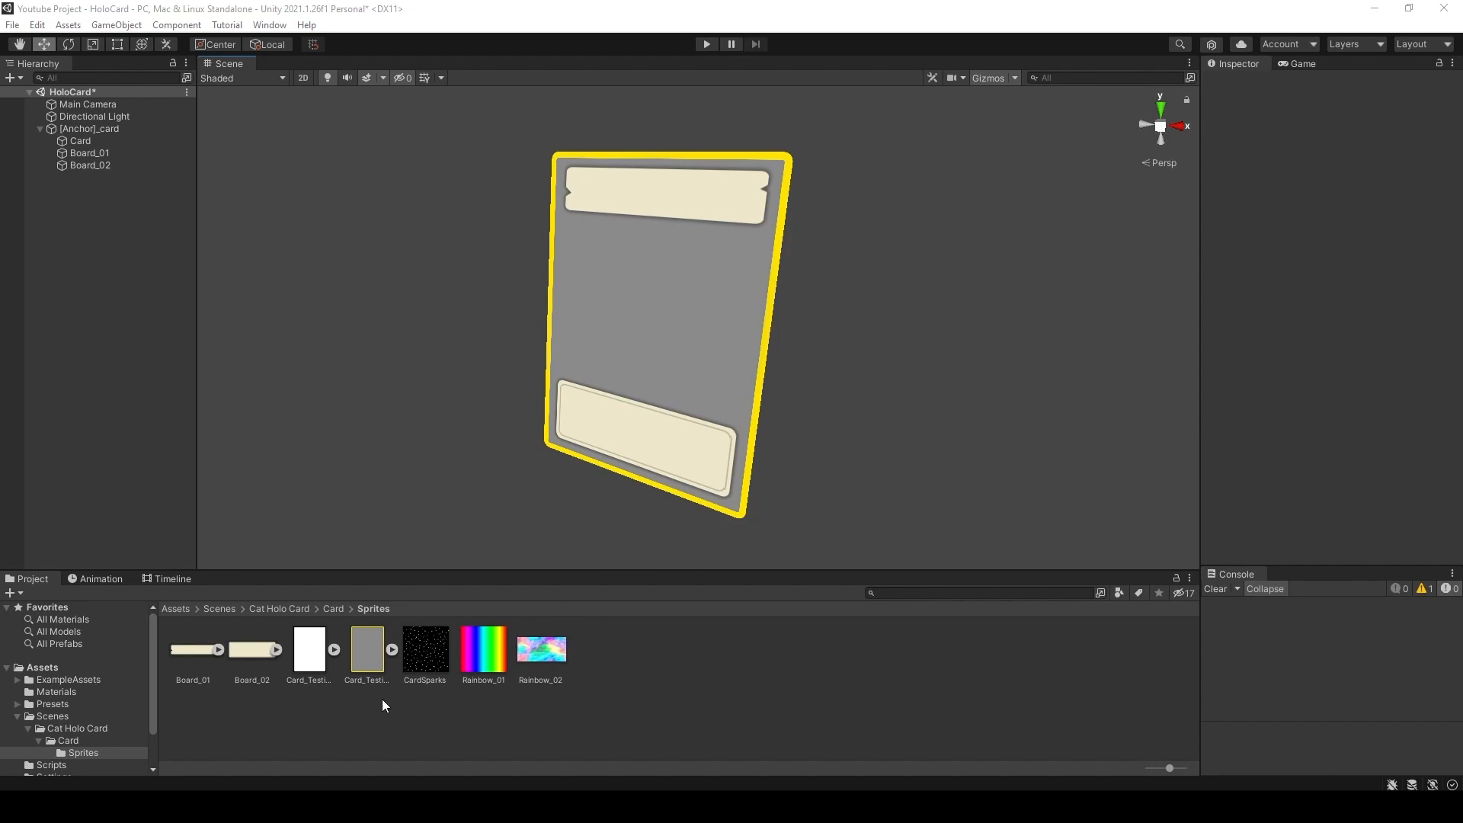
- Examine the import previews of Board_01, Board_02, Card_Testing_mask_02, Card_Testing_v1, CardSparks, Rainbow_01 and Rainbow_02 in the Sprites folder
click(184, 653)
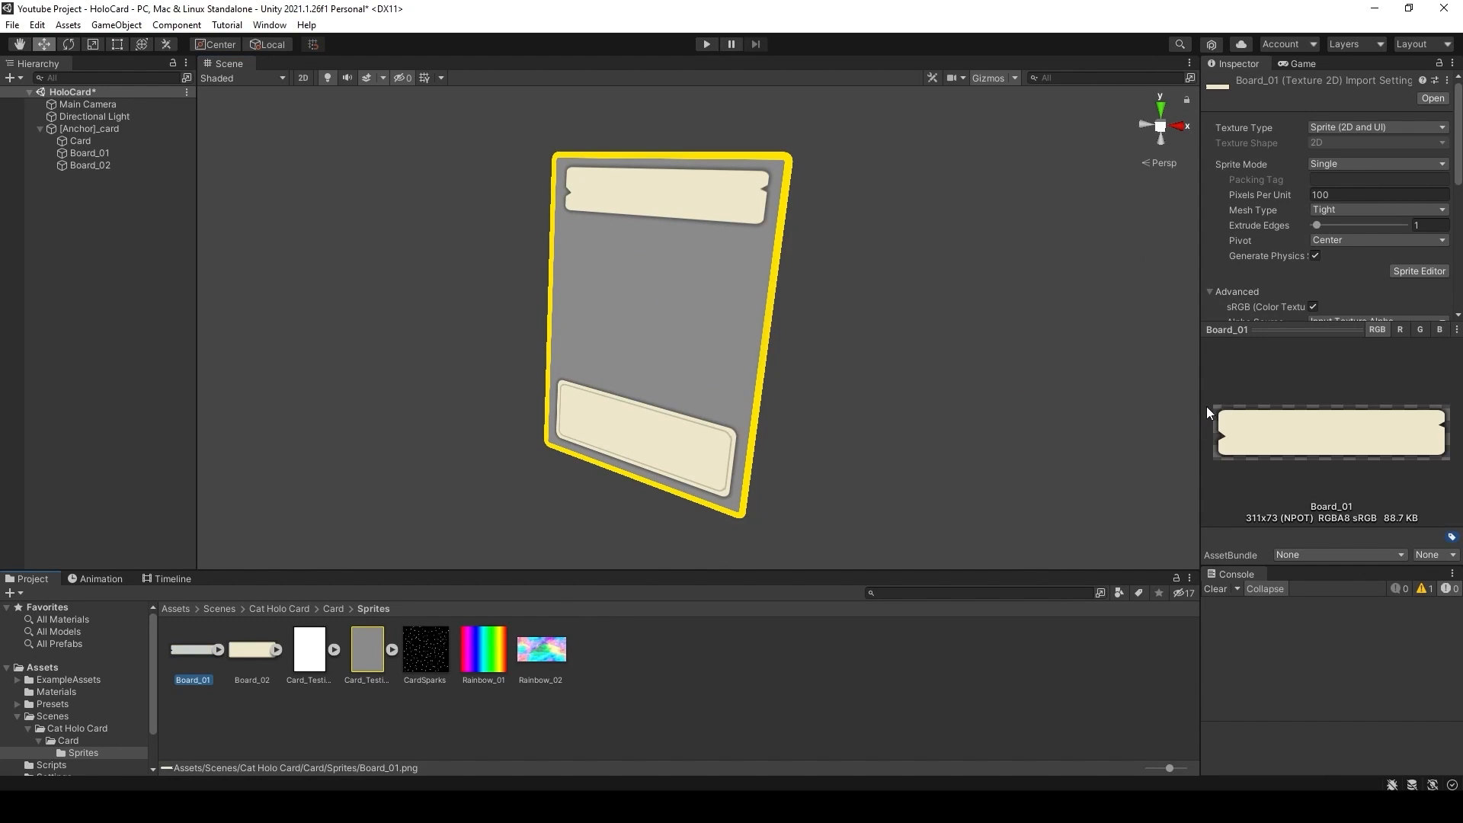
drag(1203, 402, 1011, 426)
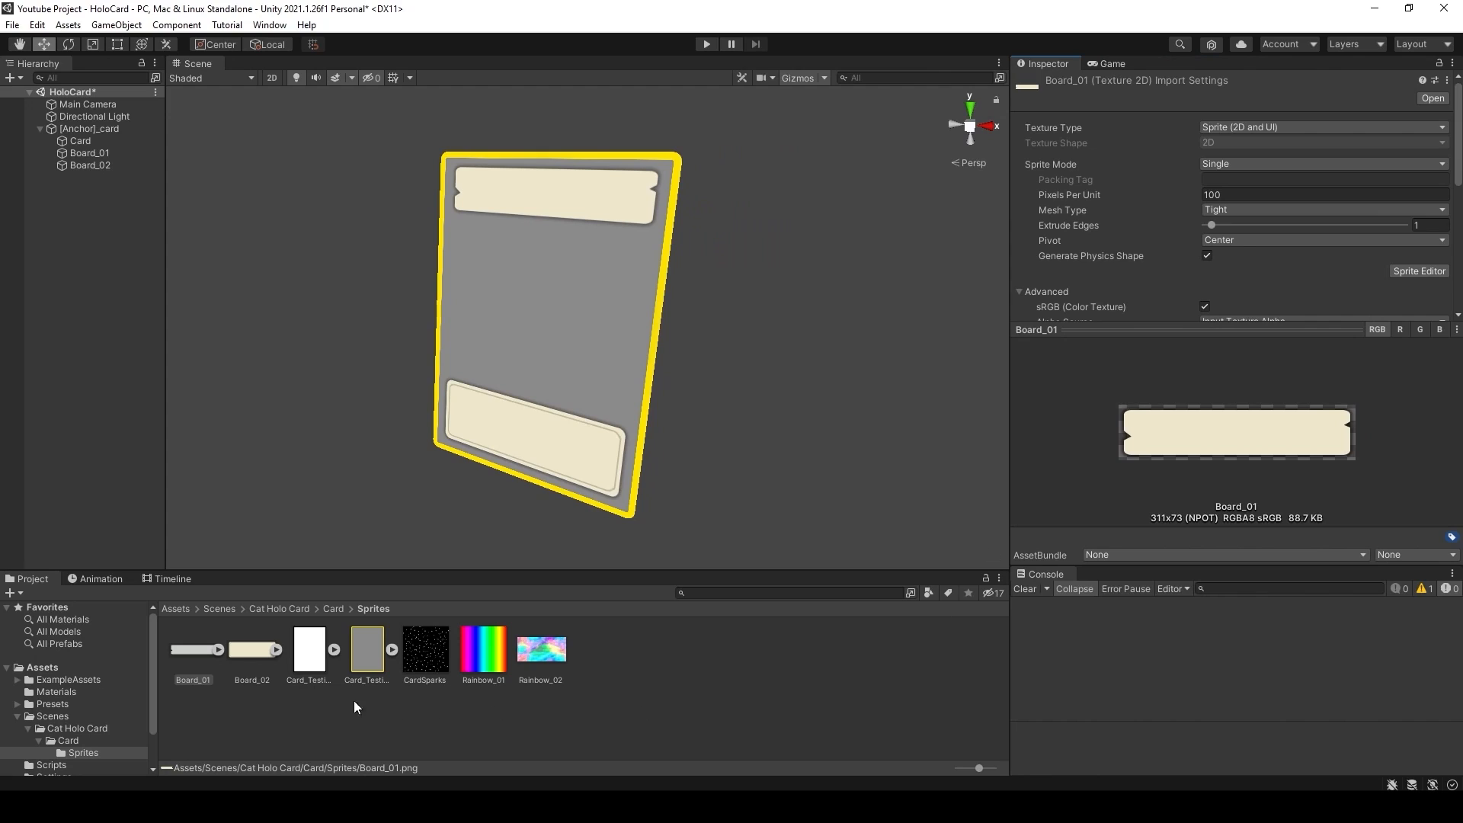
click(250, 655)
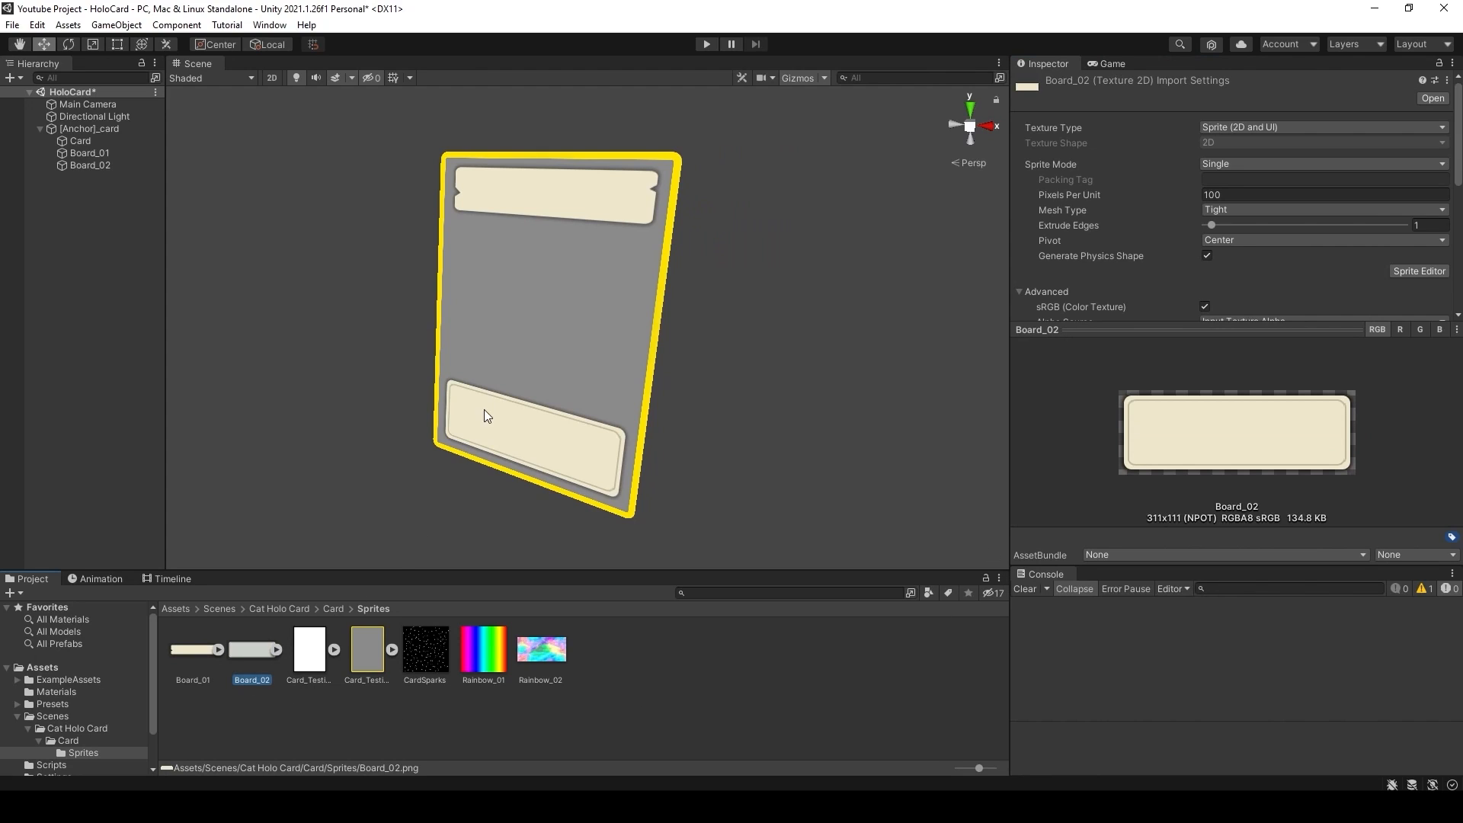
click(304, 656)
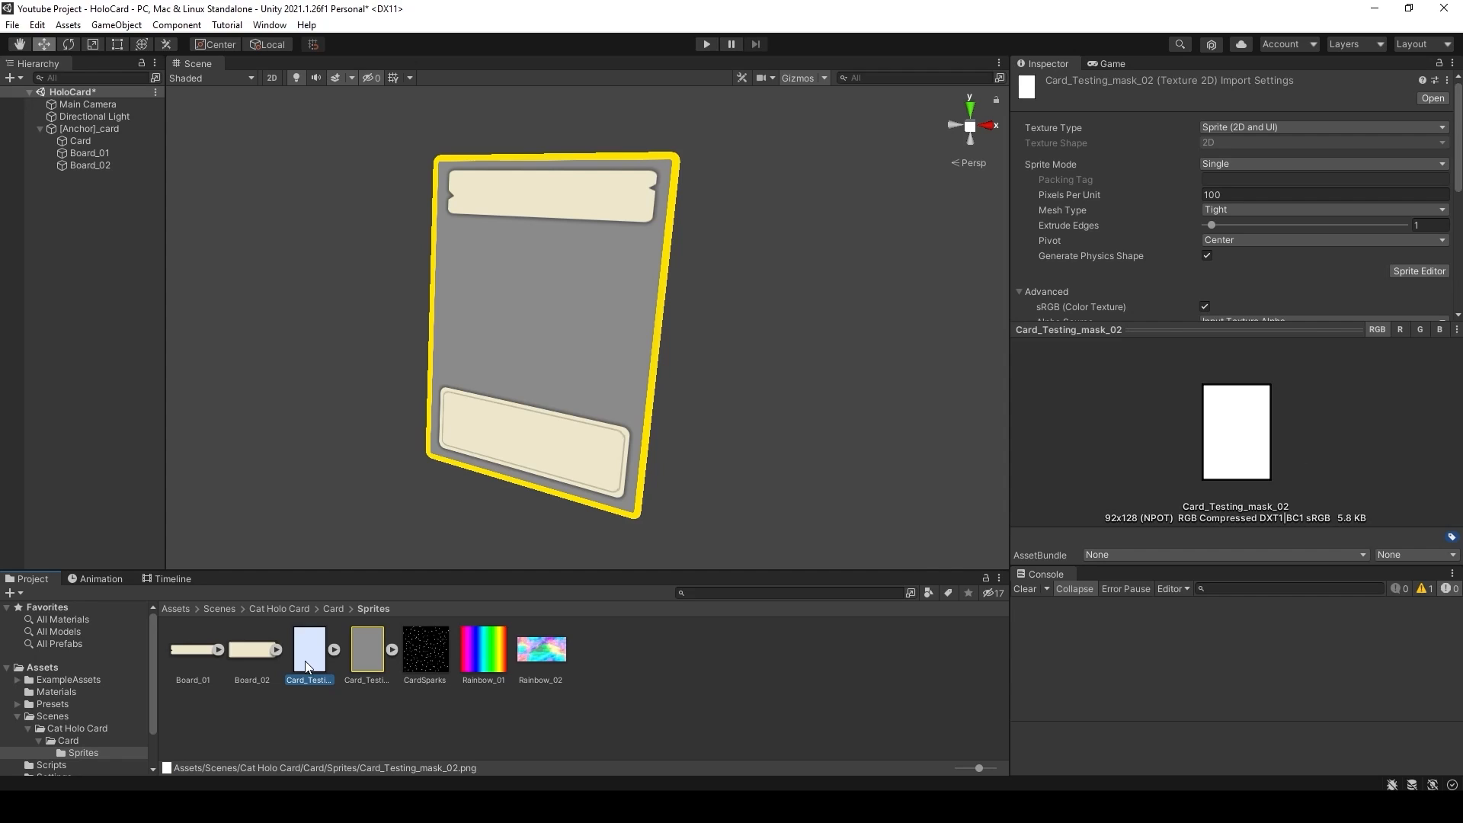
click(367, 649)
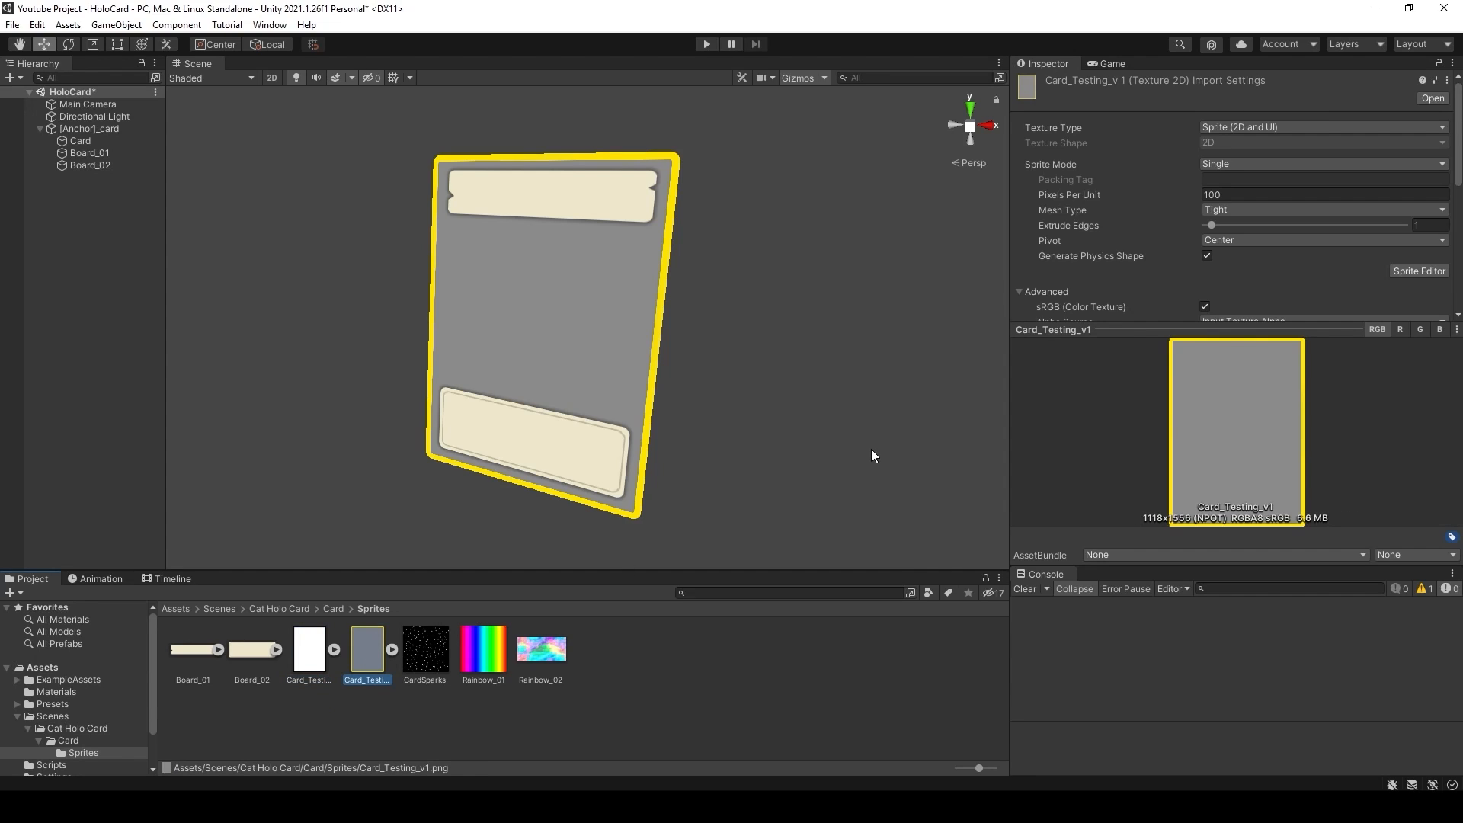
click(422, 656)
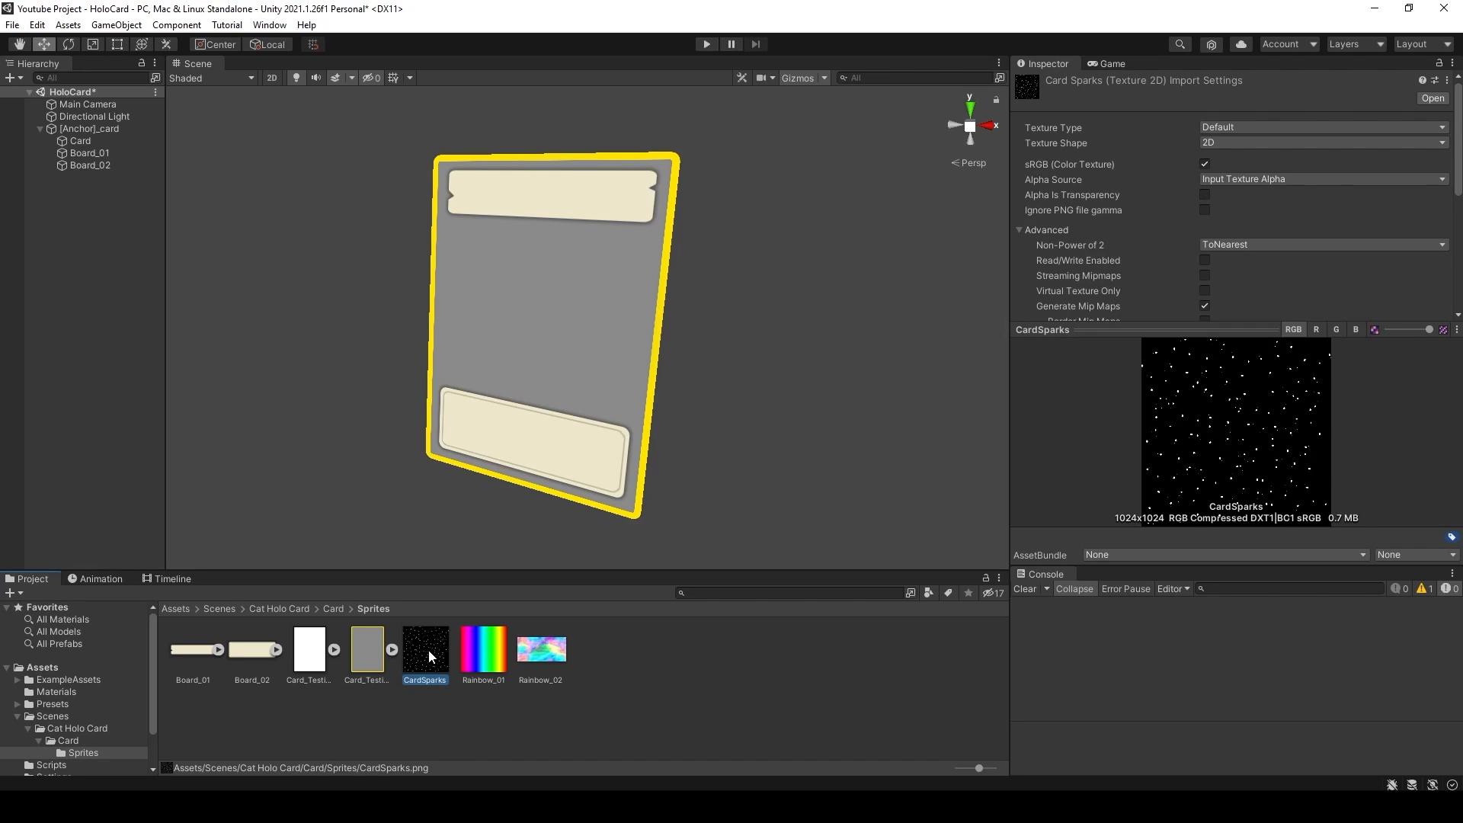
click(501, 635)
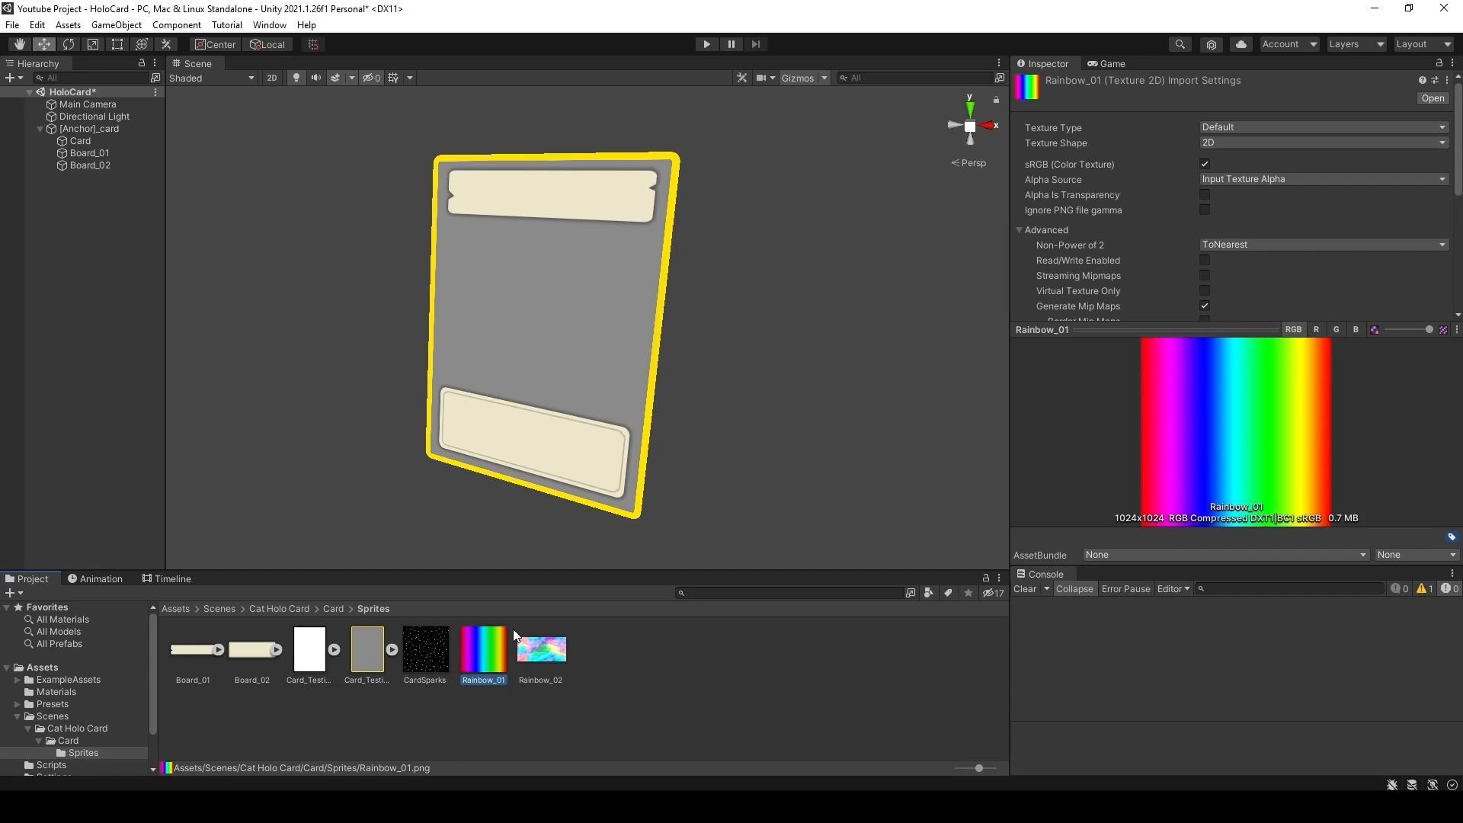
click(542, 649)
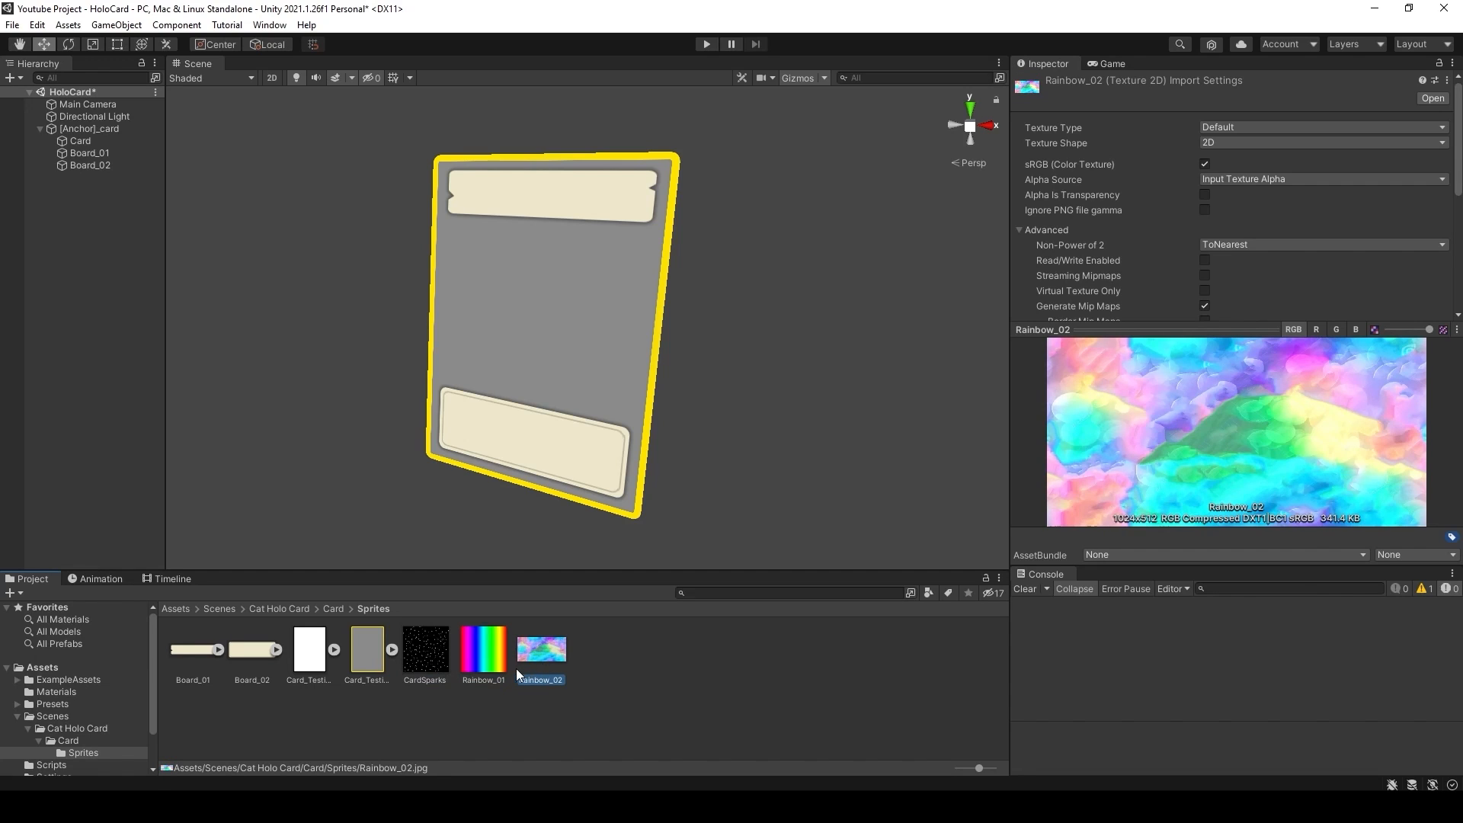
- Create a Universal Render Pipeline Lit Shader Graph named HoloCard in the Card folder
right_click(268, 653)
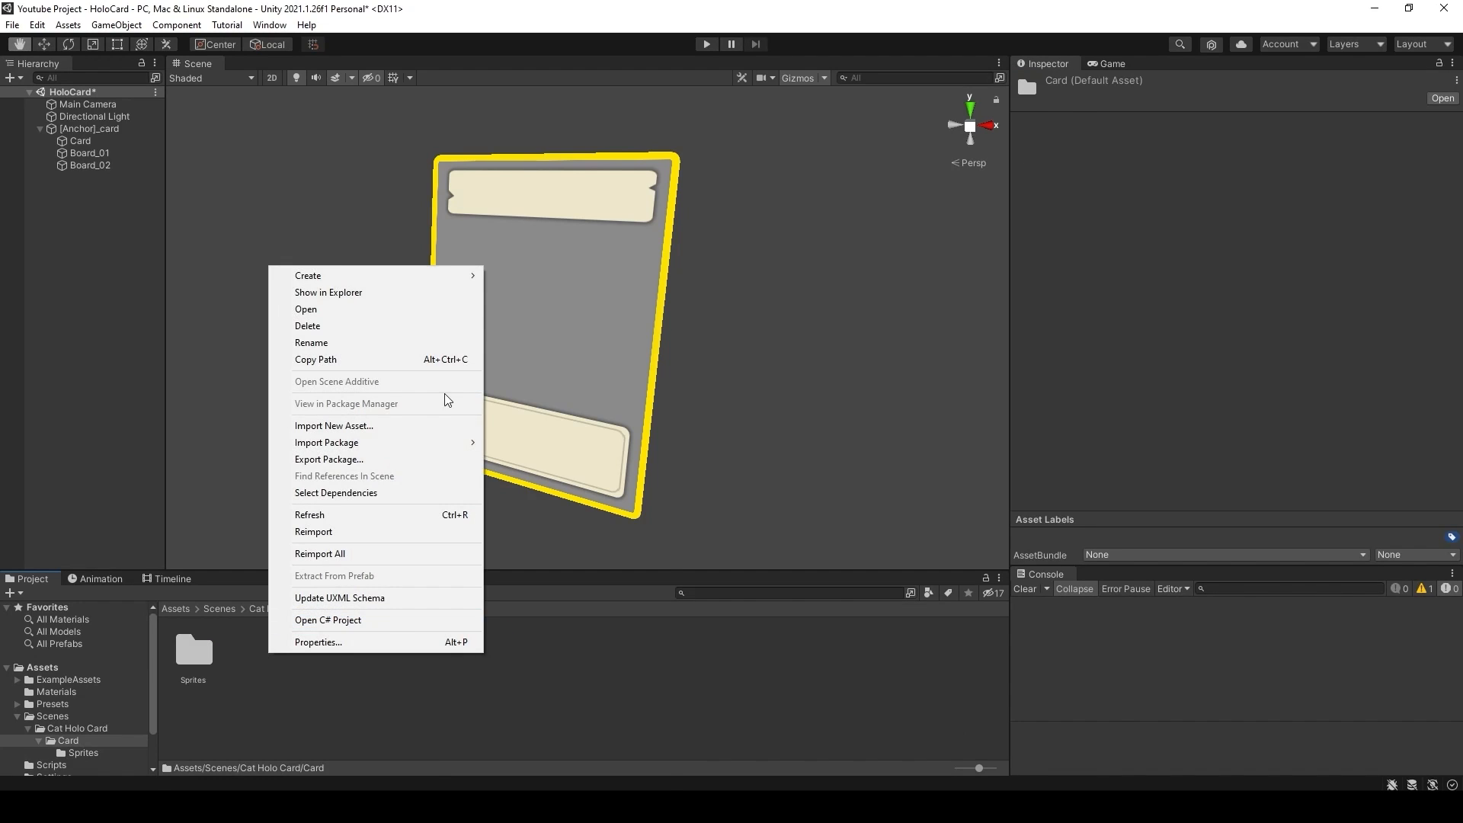
mouse_move(474, 276)
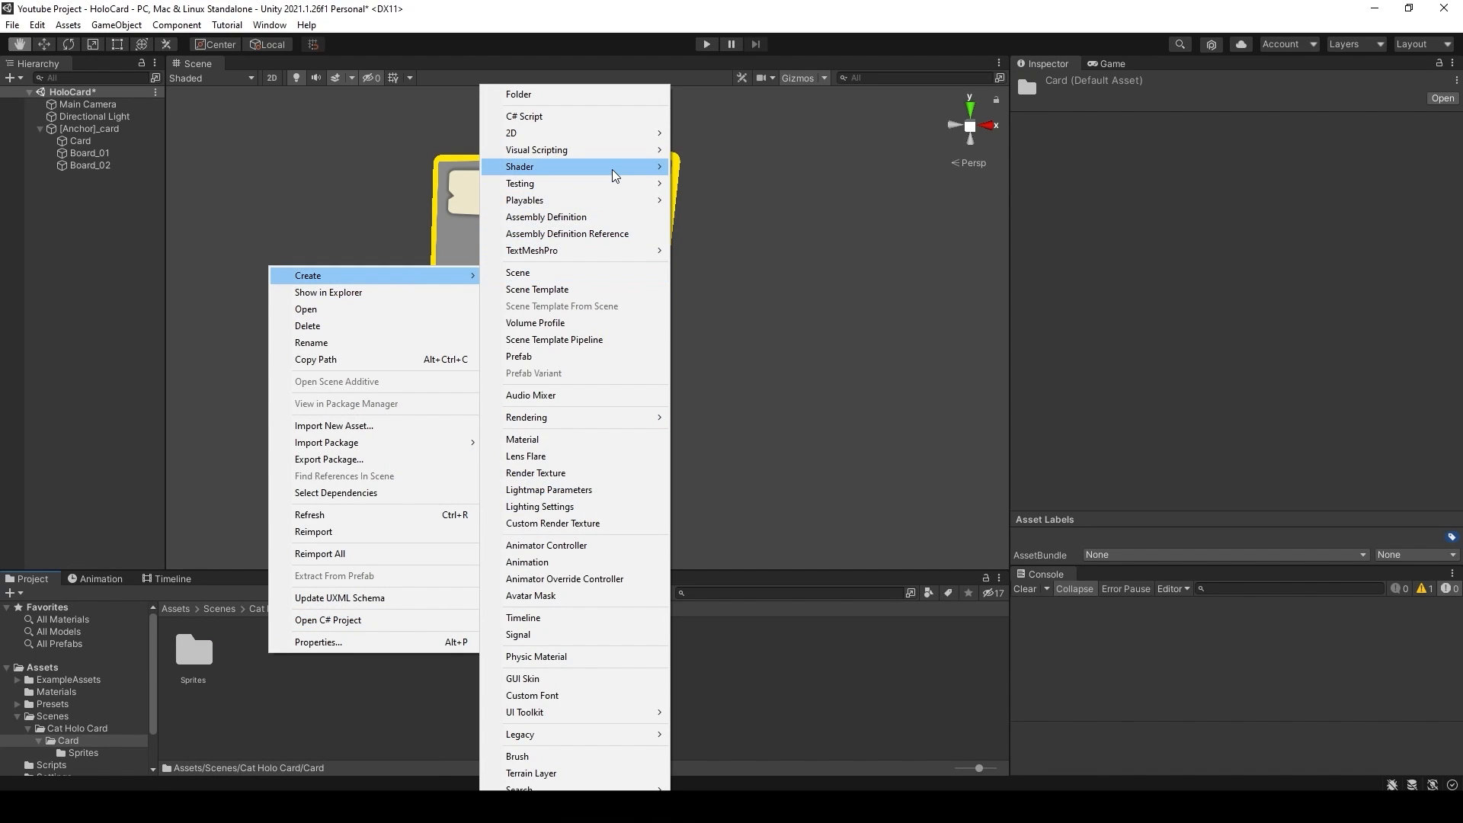
mouse_move(613, 170)
mouse_move(823, 294)
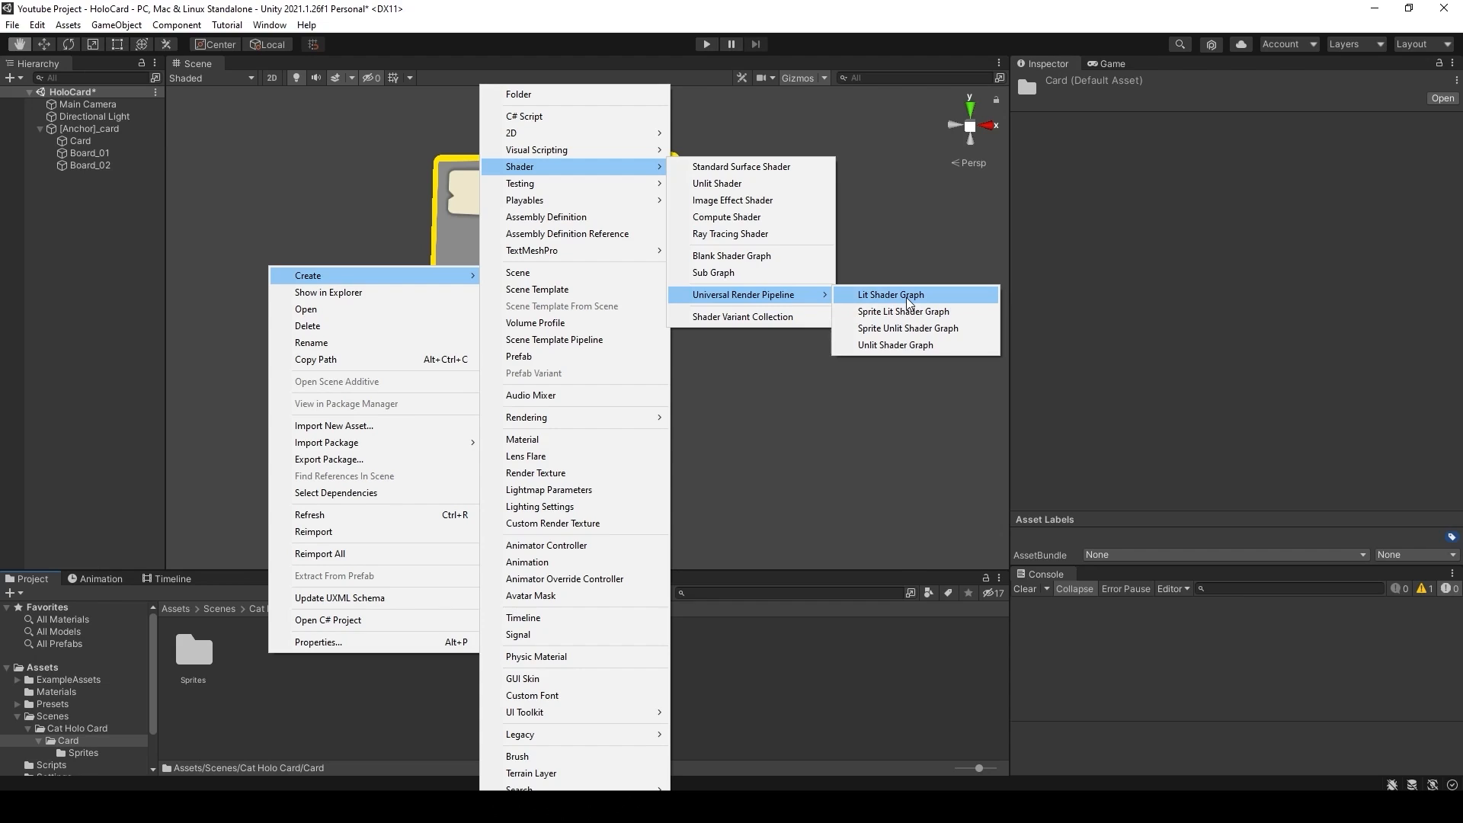
click(907, 302)
text(Holo)
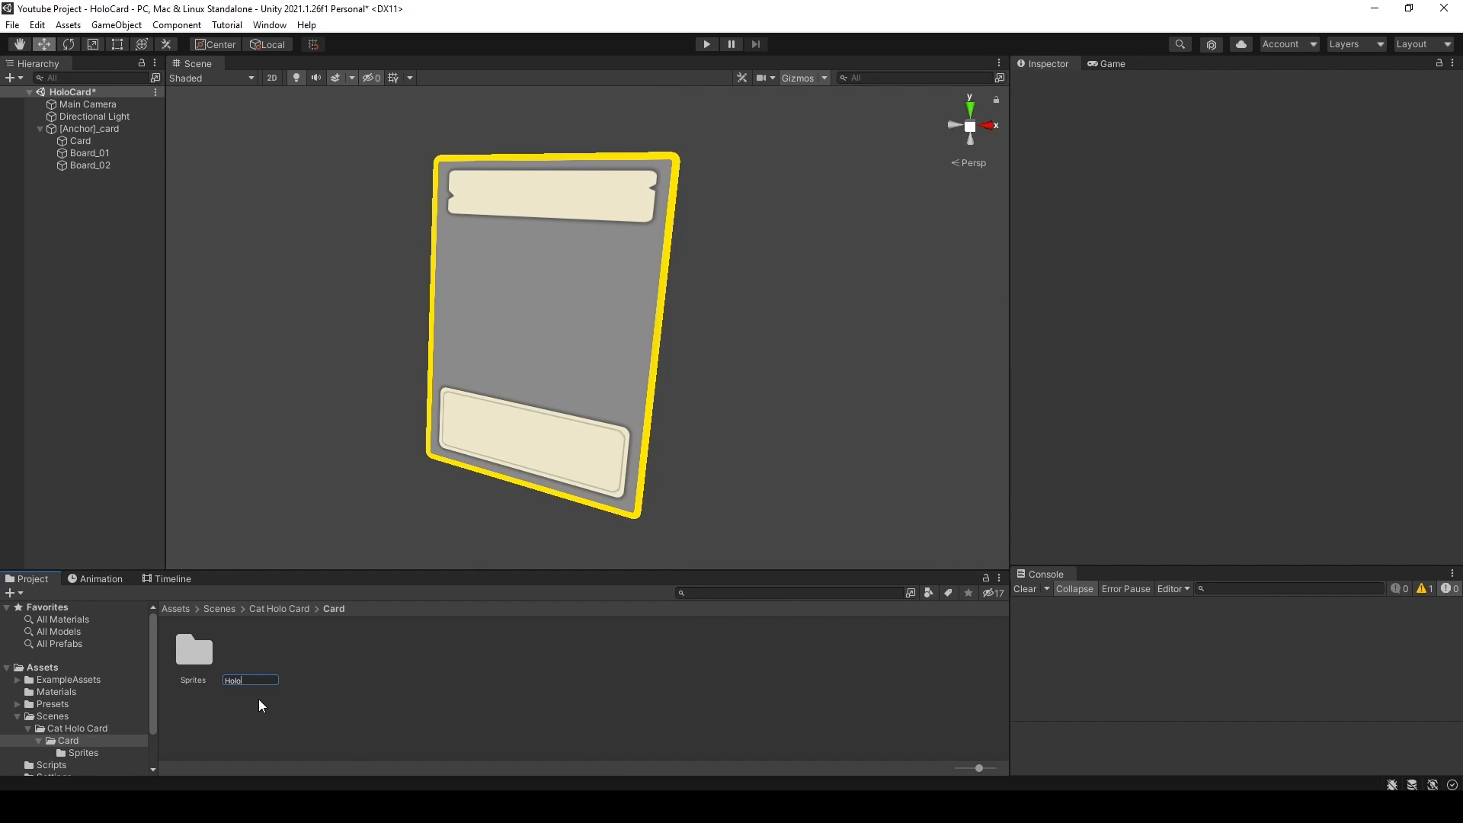
text(Card)
key(Return)
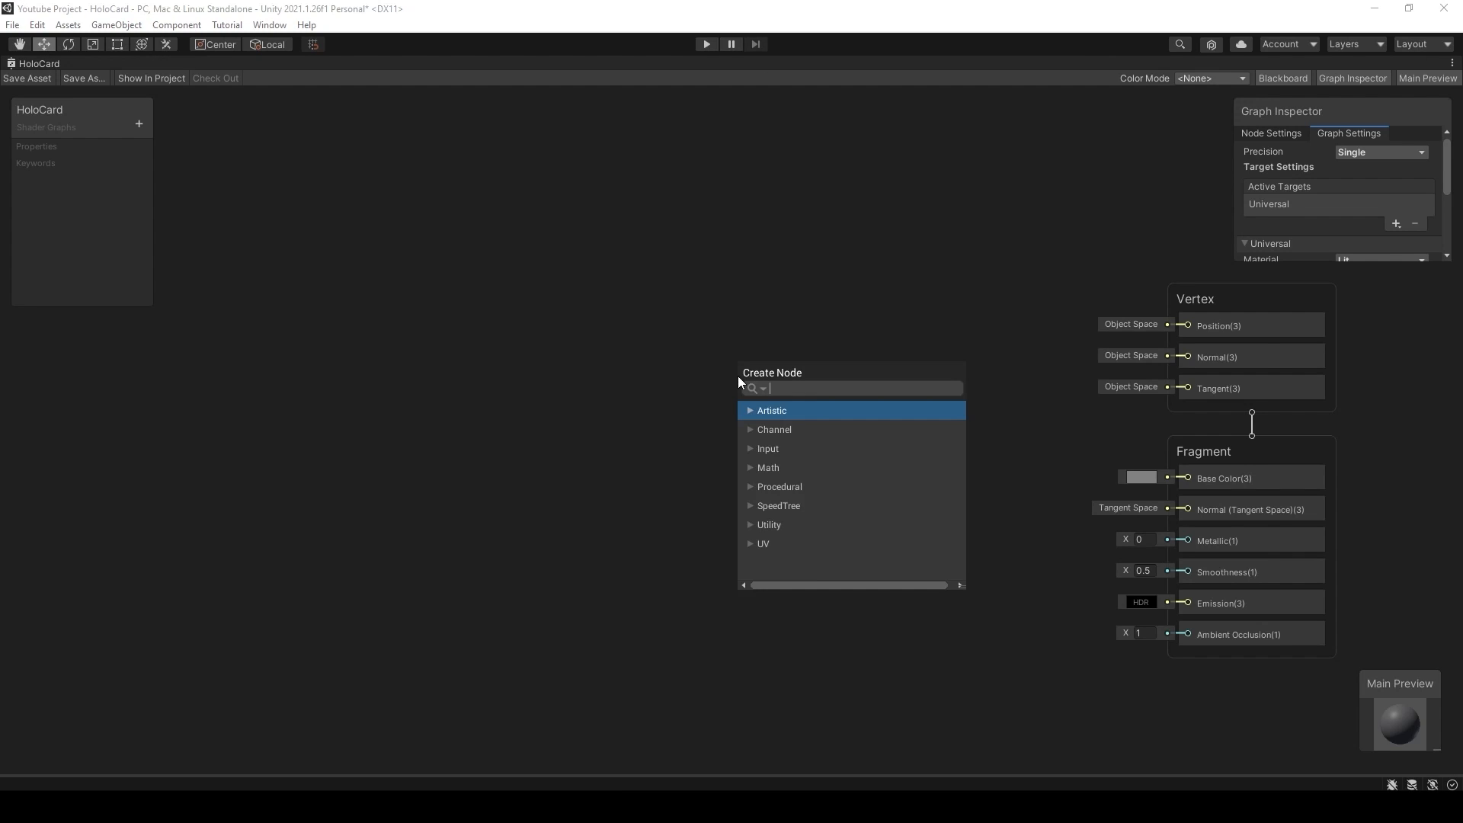
- Add a Sample Texture 2D node to the HoloCard graph and place it ahead of the Vertex and Fragment blocks
text(sample)
key(Down)
key(Down)
key(Down)
key(Down)
key(Return)
drag(786, 412, 684, 232)
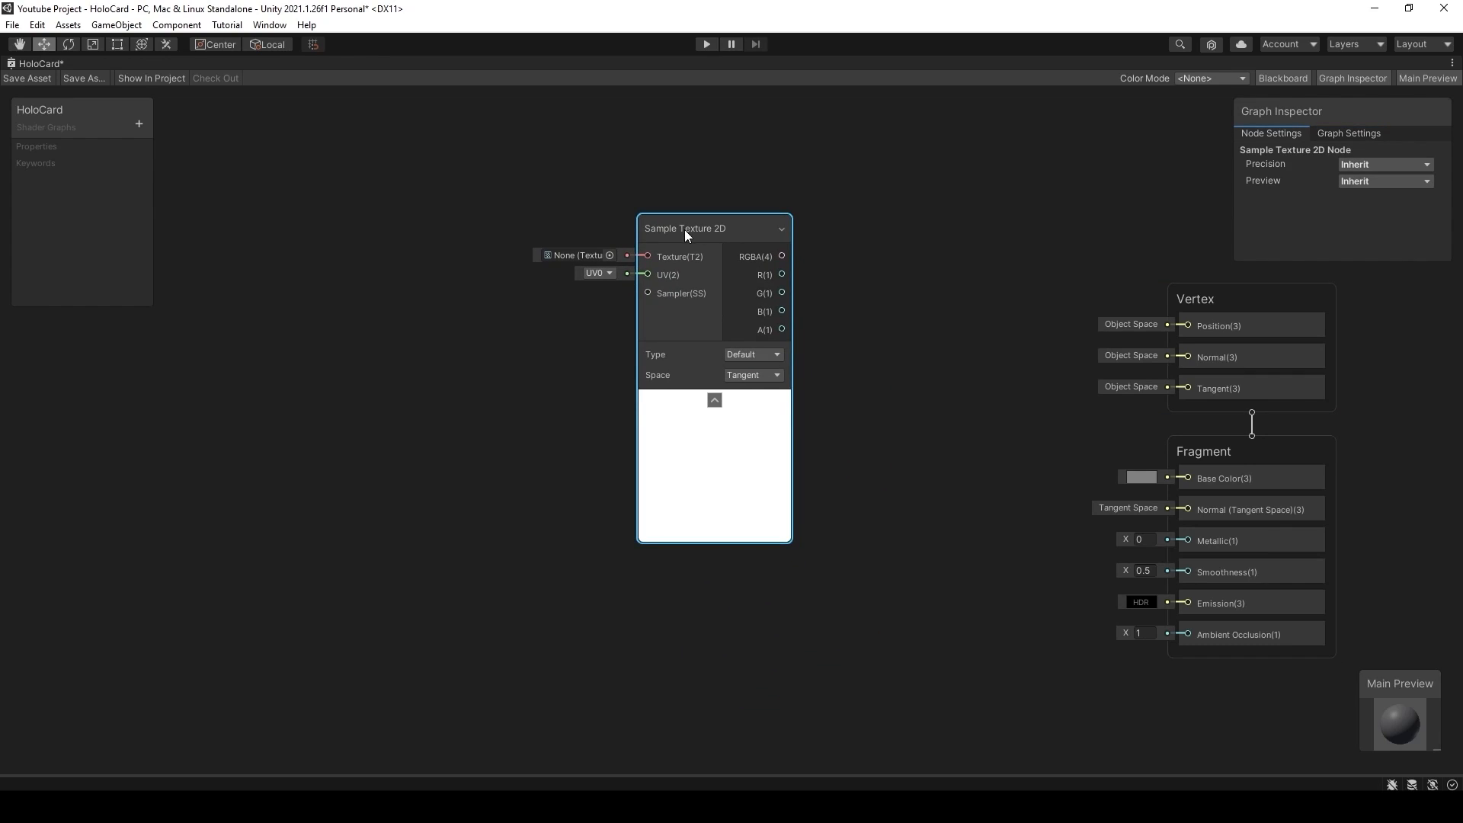
- Add a Texture2D property named mainTexture and connect it to the Texture input of the Sample Texture 2D node
click(139, 124)
click(223, 234)
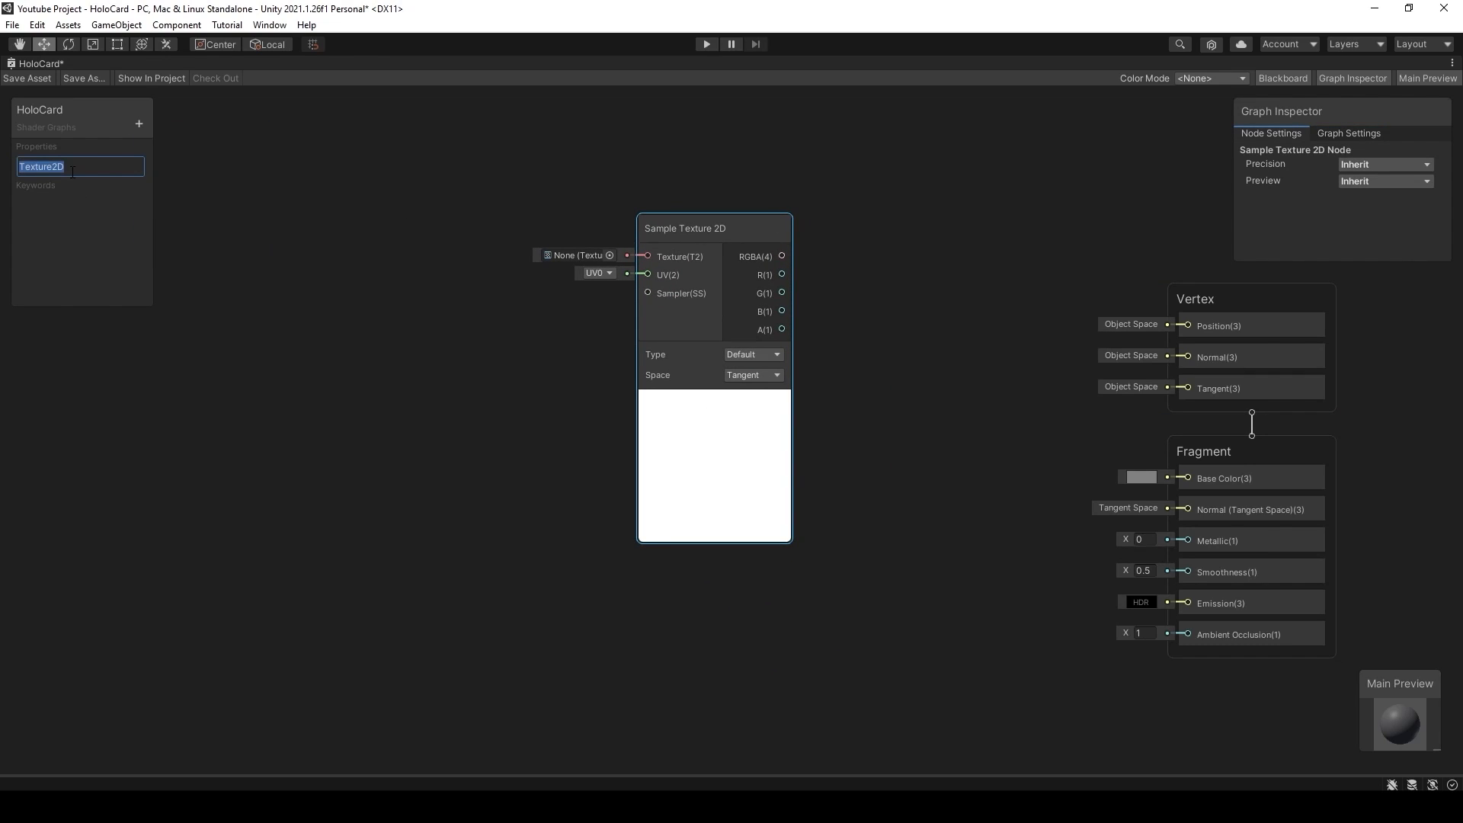
click(86, 172)
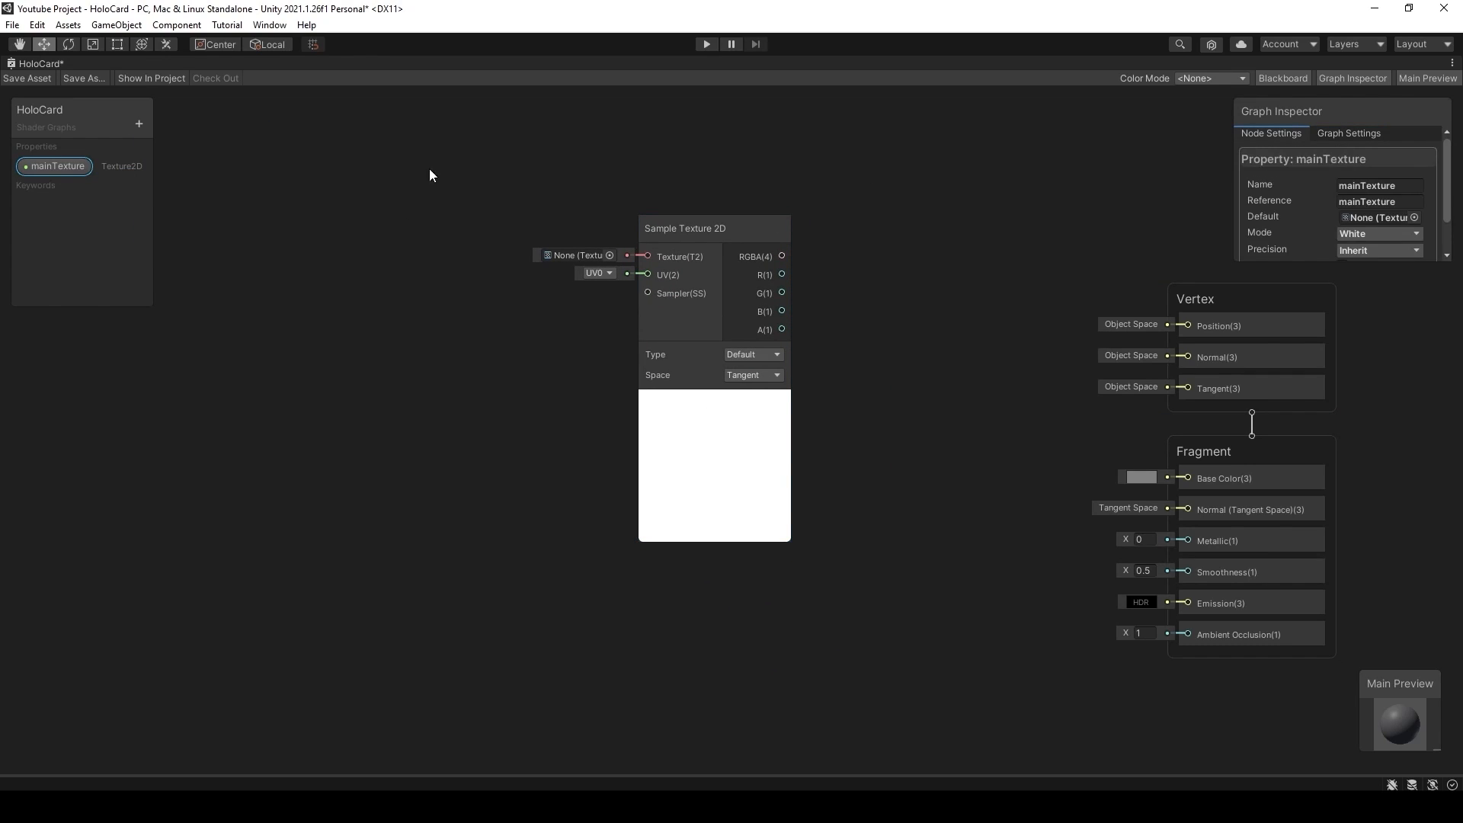
drag(89, 168, 344, 220)
drag(436, 229, 646, 256)
- Connect the RGBA output of the Sample Texture 2D node to the Fragment block's Emission input
middle_drag(792, 264, 673, 239)
drag(664, 231, 989, 497)
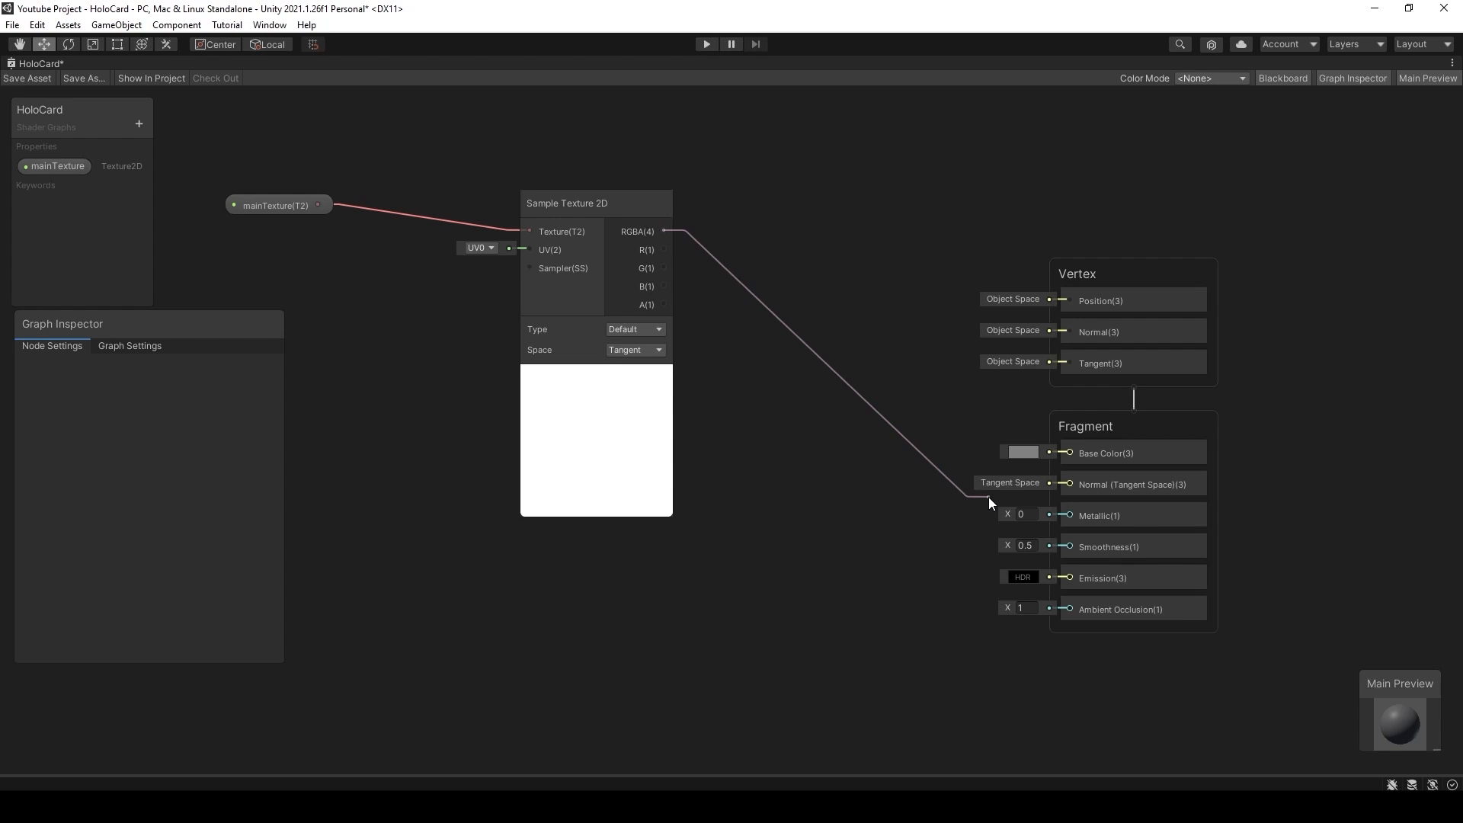
drag(989, 497, 1068, 575)
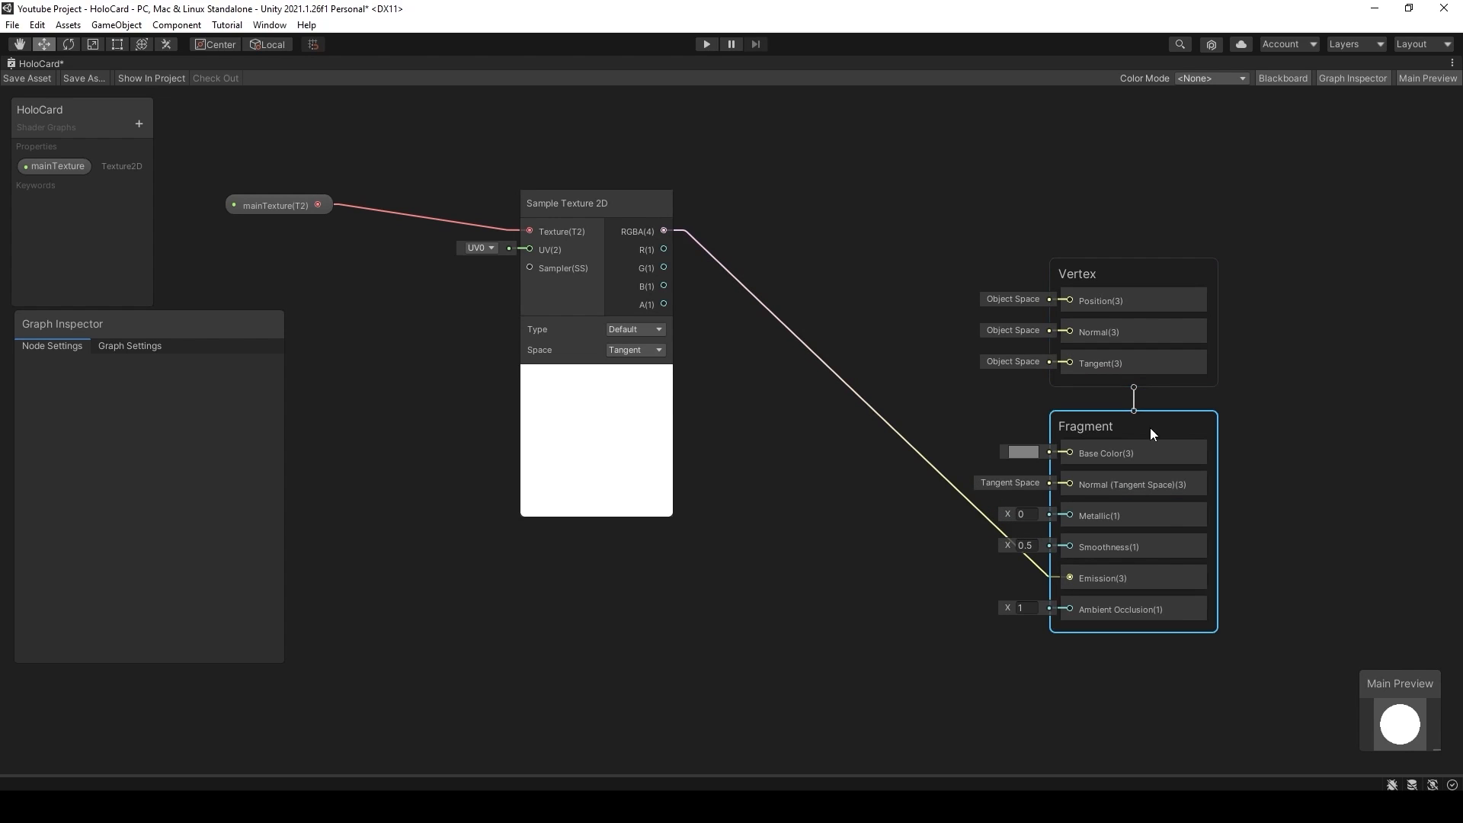
- Set the graph's surface type to Transparent and connect the Sample Texture 2D node's A output to the Fragment block's Alpha input
click(144, 347)
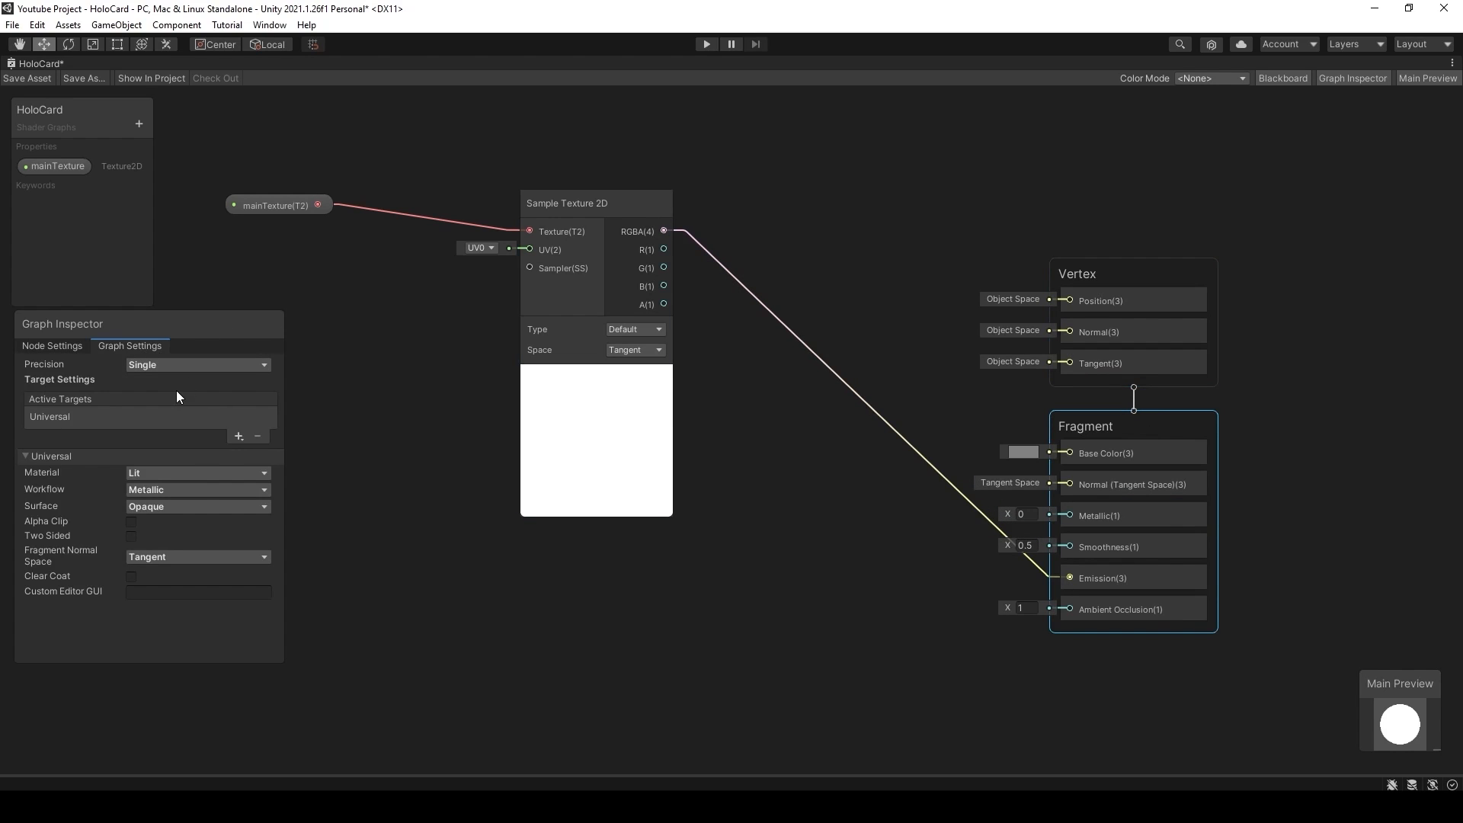
click(184, 506)
click(185, 544)
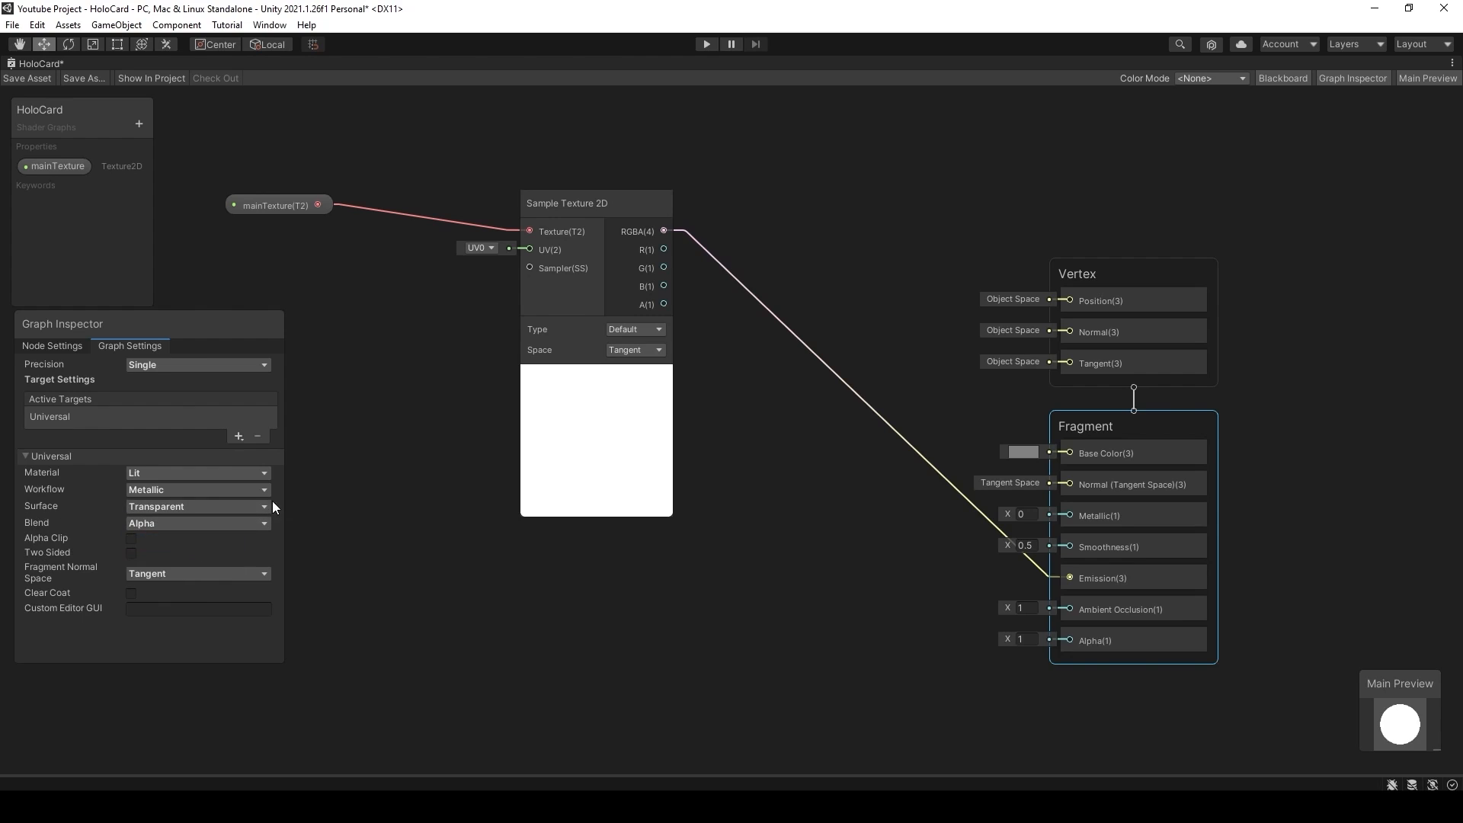
drag(664, 304, 1066, 641)
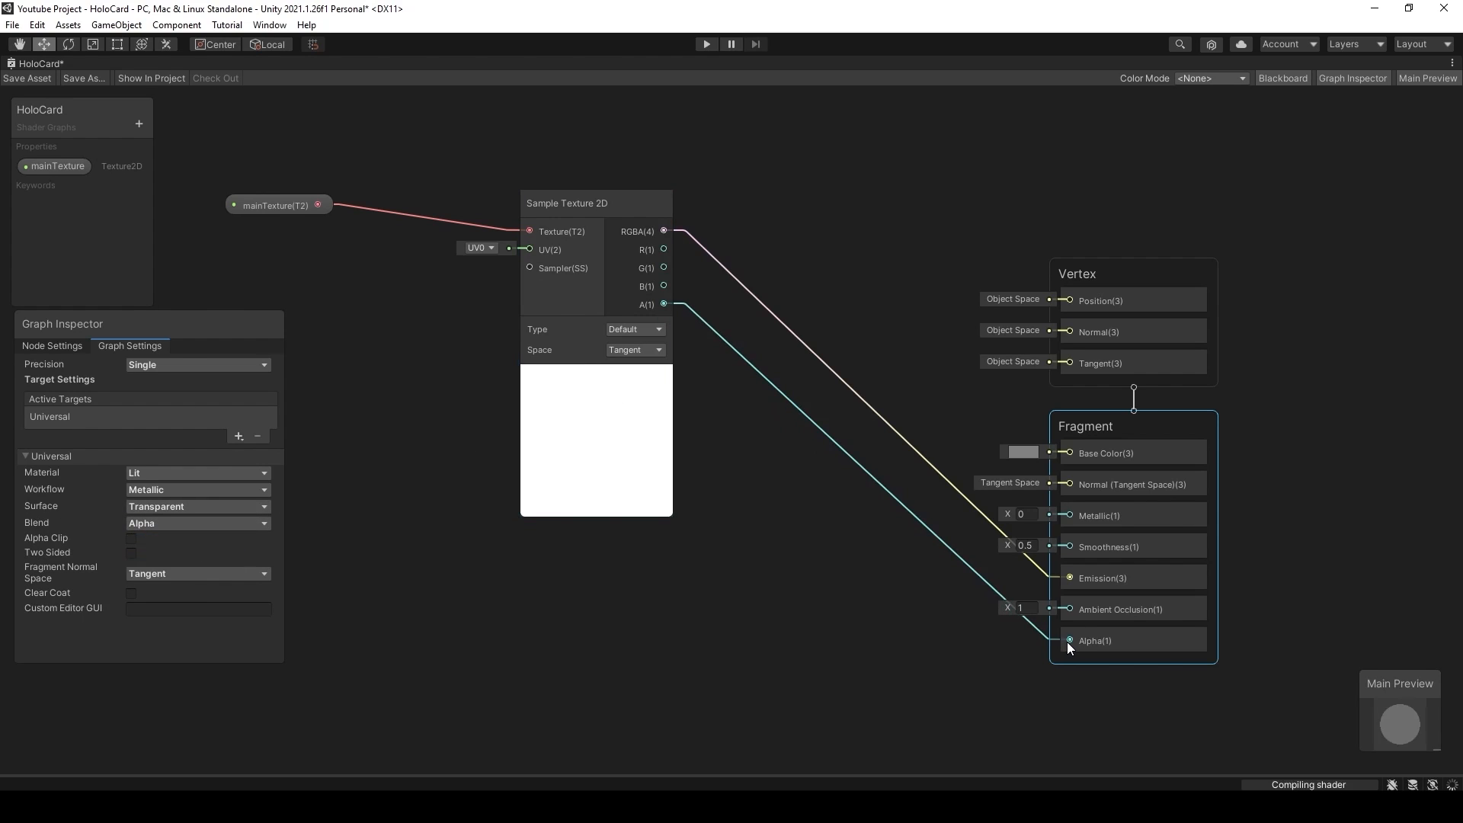
- Set the Fragment block's Base Color to black and Smoothness to 0, and save the HoloCard graph
click(1022, 452)
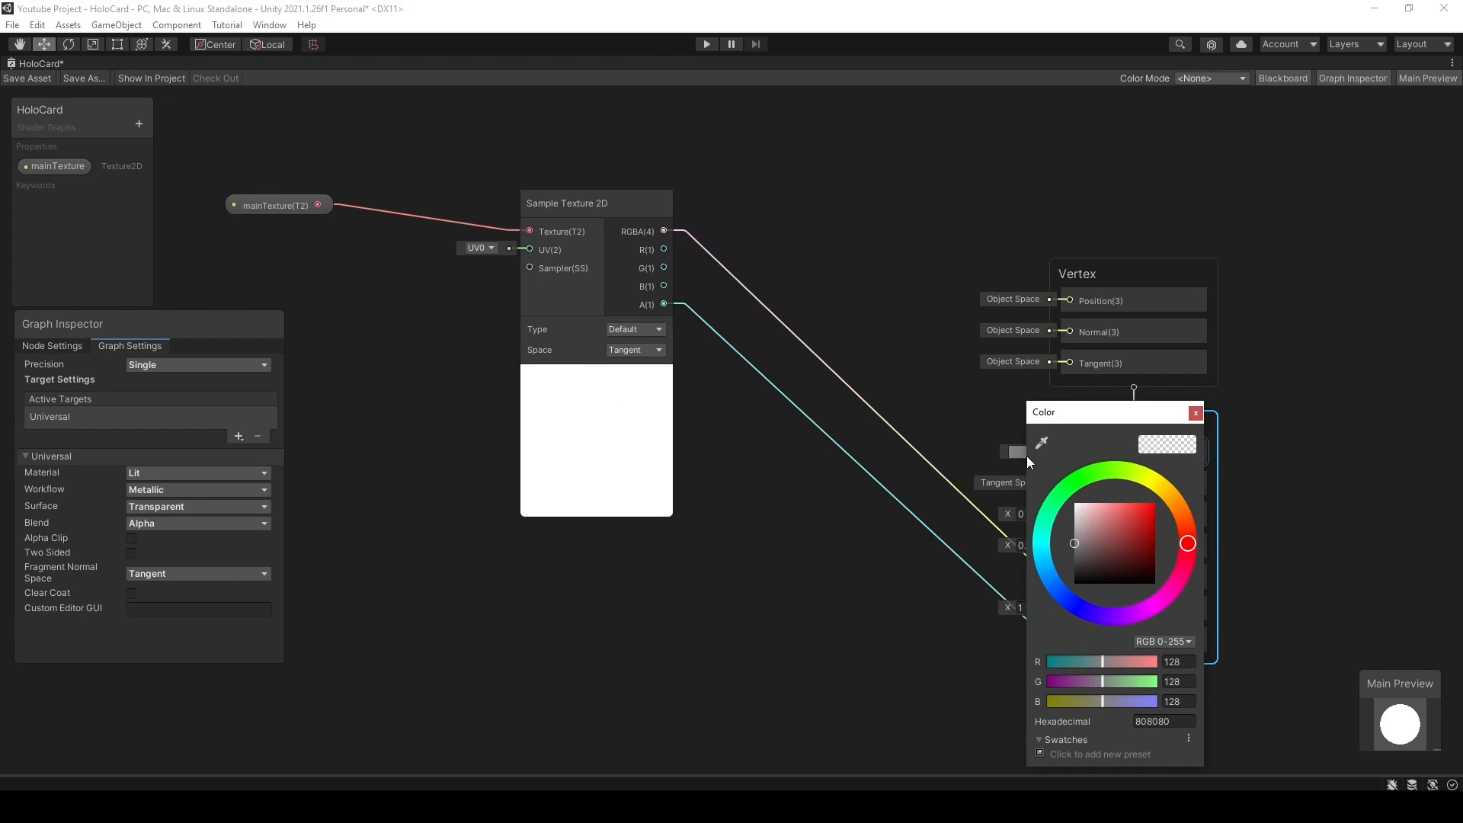
drag(1110, 538, 1052, 599)
click(1001, 618)
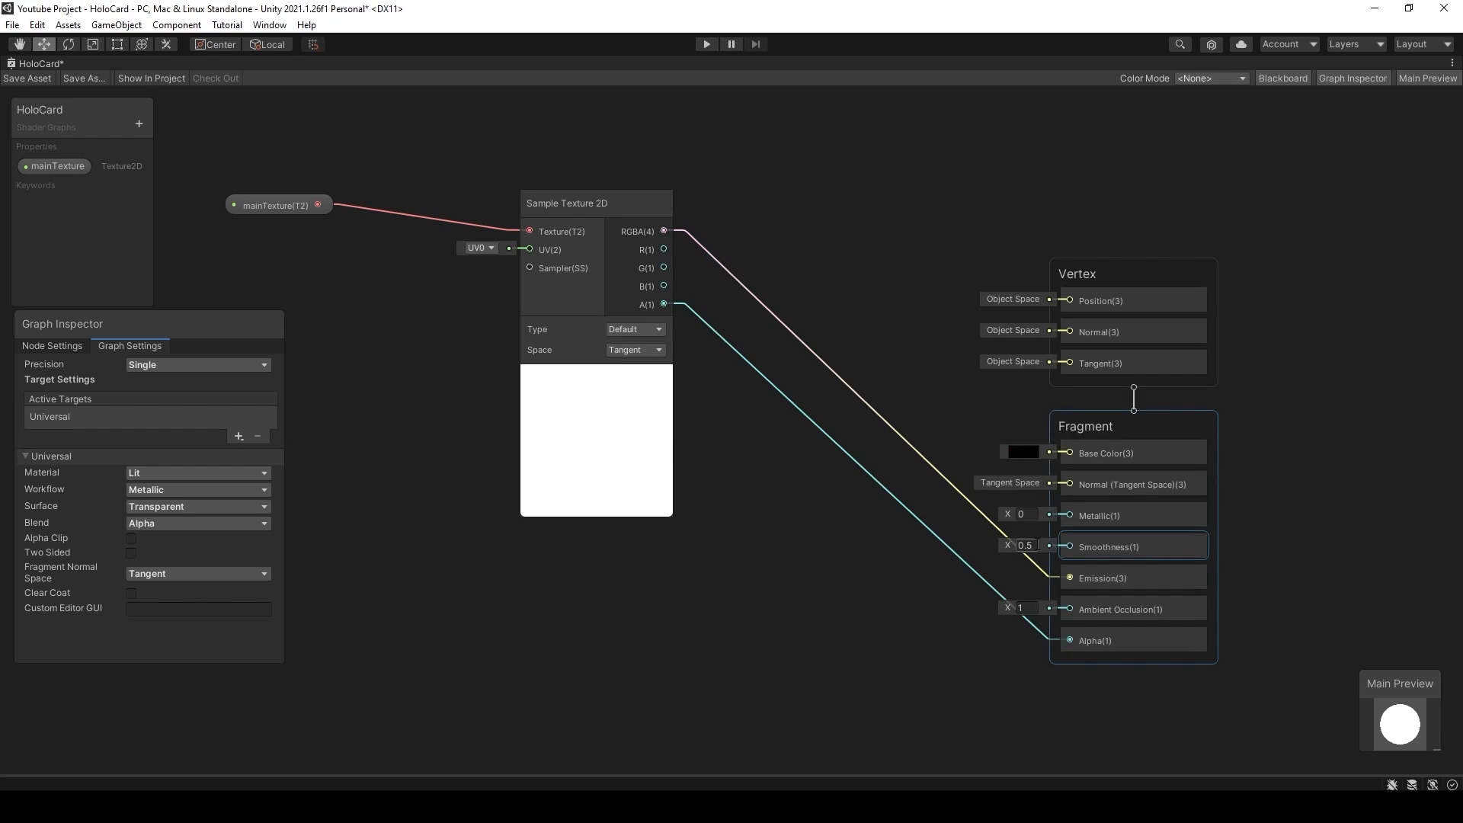
text(0)
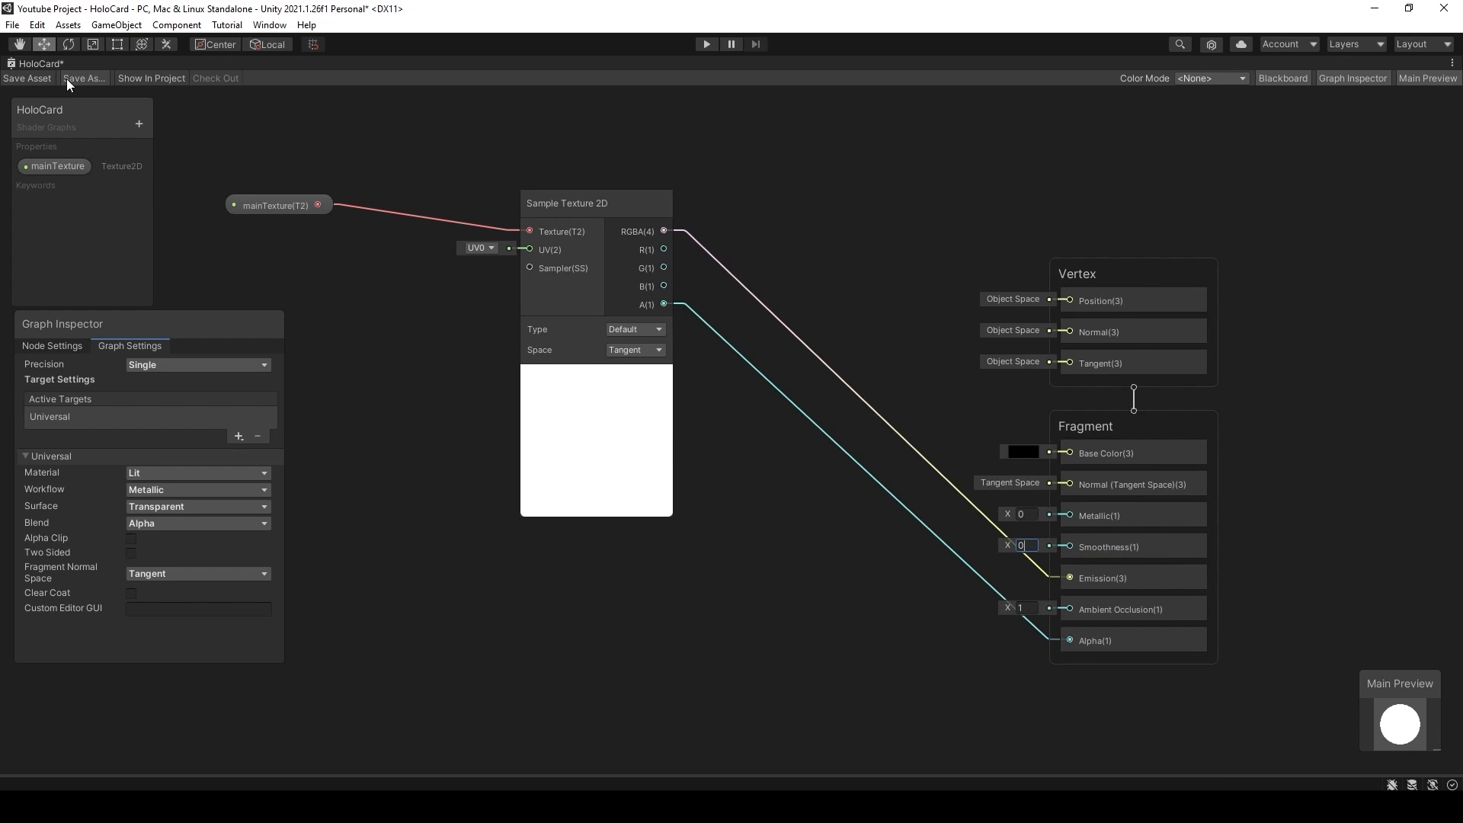
key(shift+space)
- Create a material from the HoloCard shader in the Card folder and name it HoloCard_mat
click(199, 66)
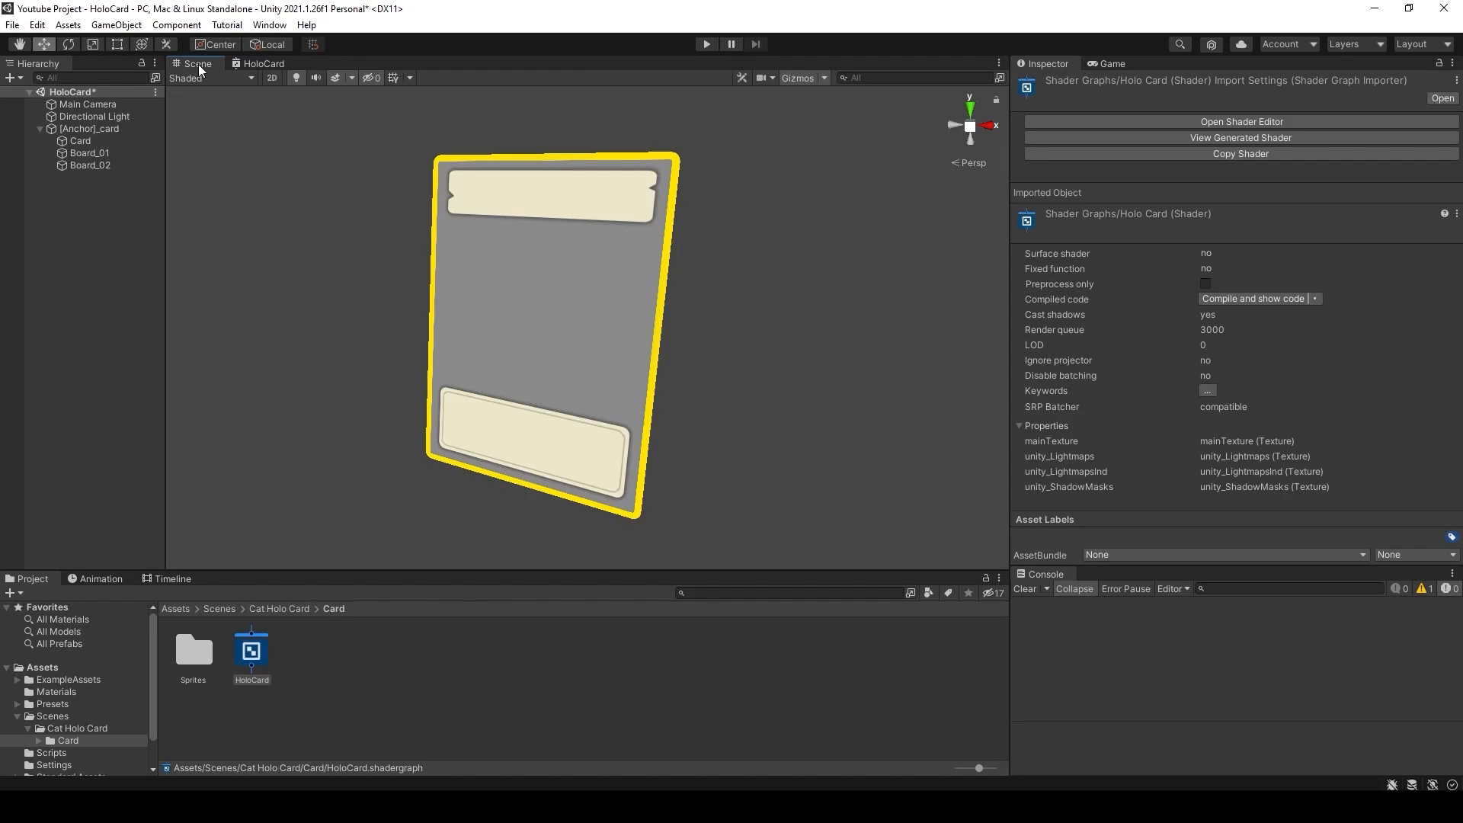
right_click(260, 660)
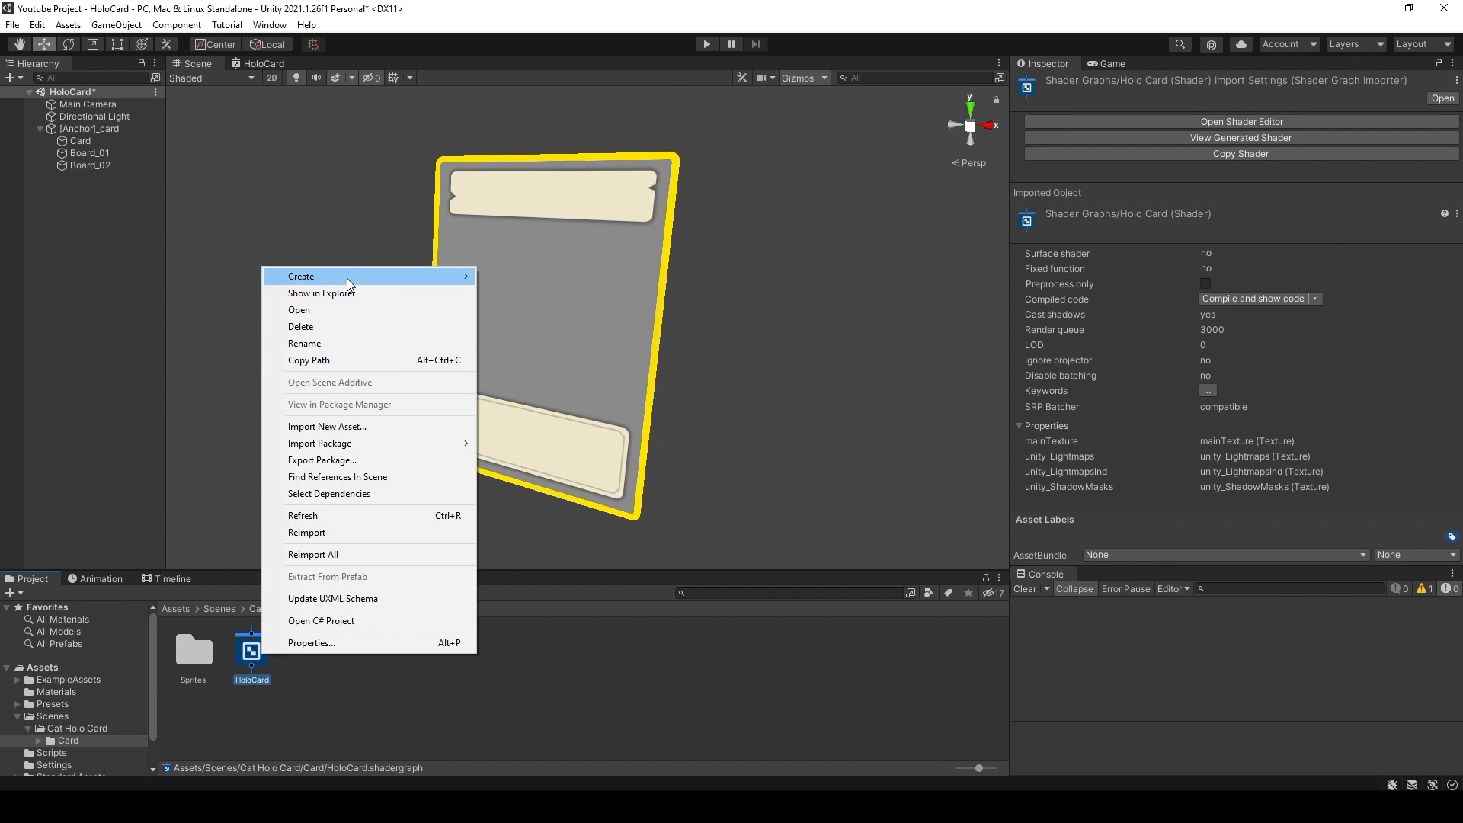
mouse_move(347, 277)
click(515, 439)
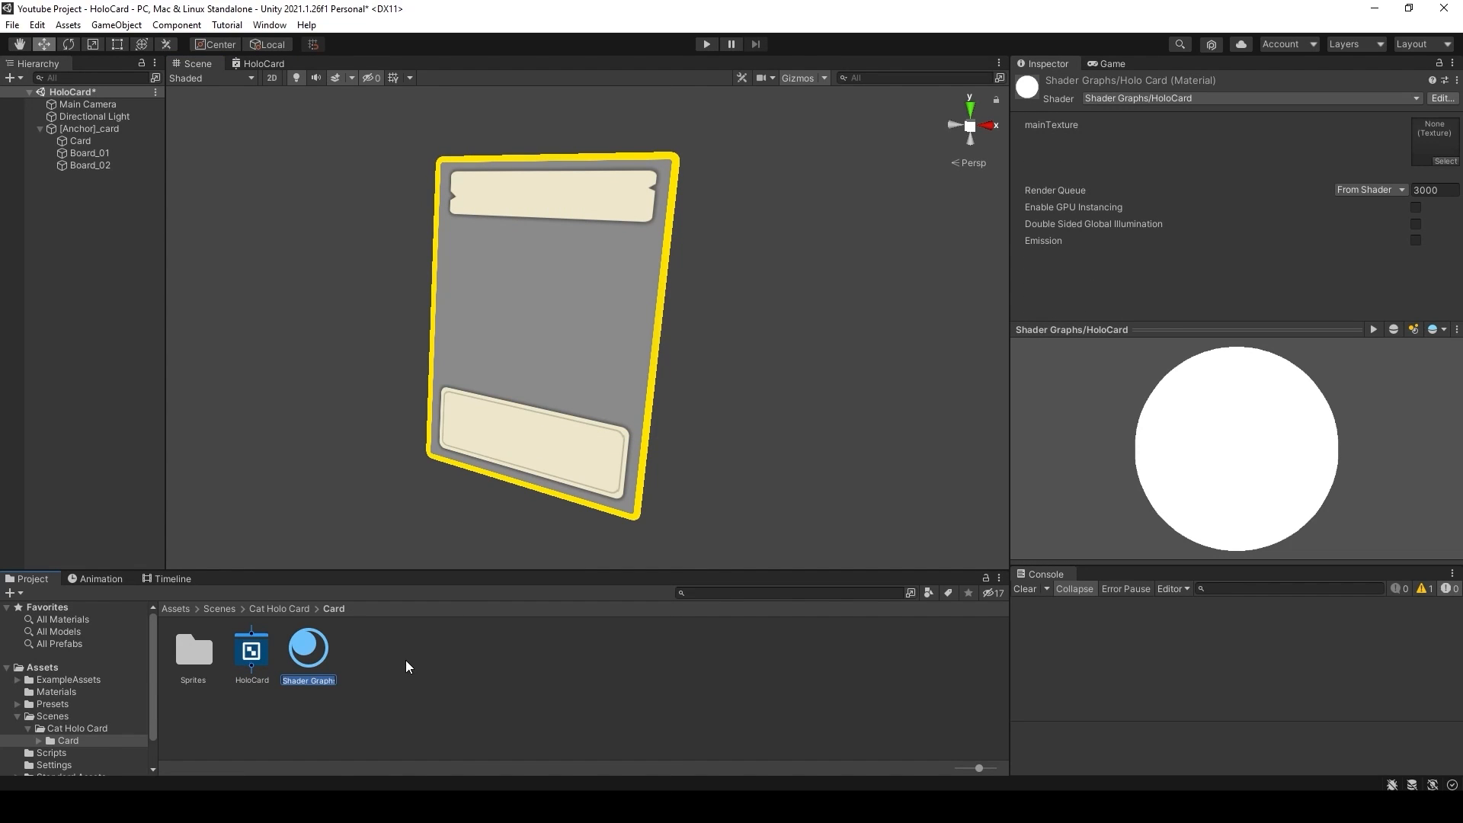
text(HoloCard_mat)
key(Return)
- Apply HoloCard_mat to the Card sprite in the scene and assign the grey, yellow-bordered card texture to its mainTexture slot
drag(309, 652, 515, 305)
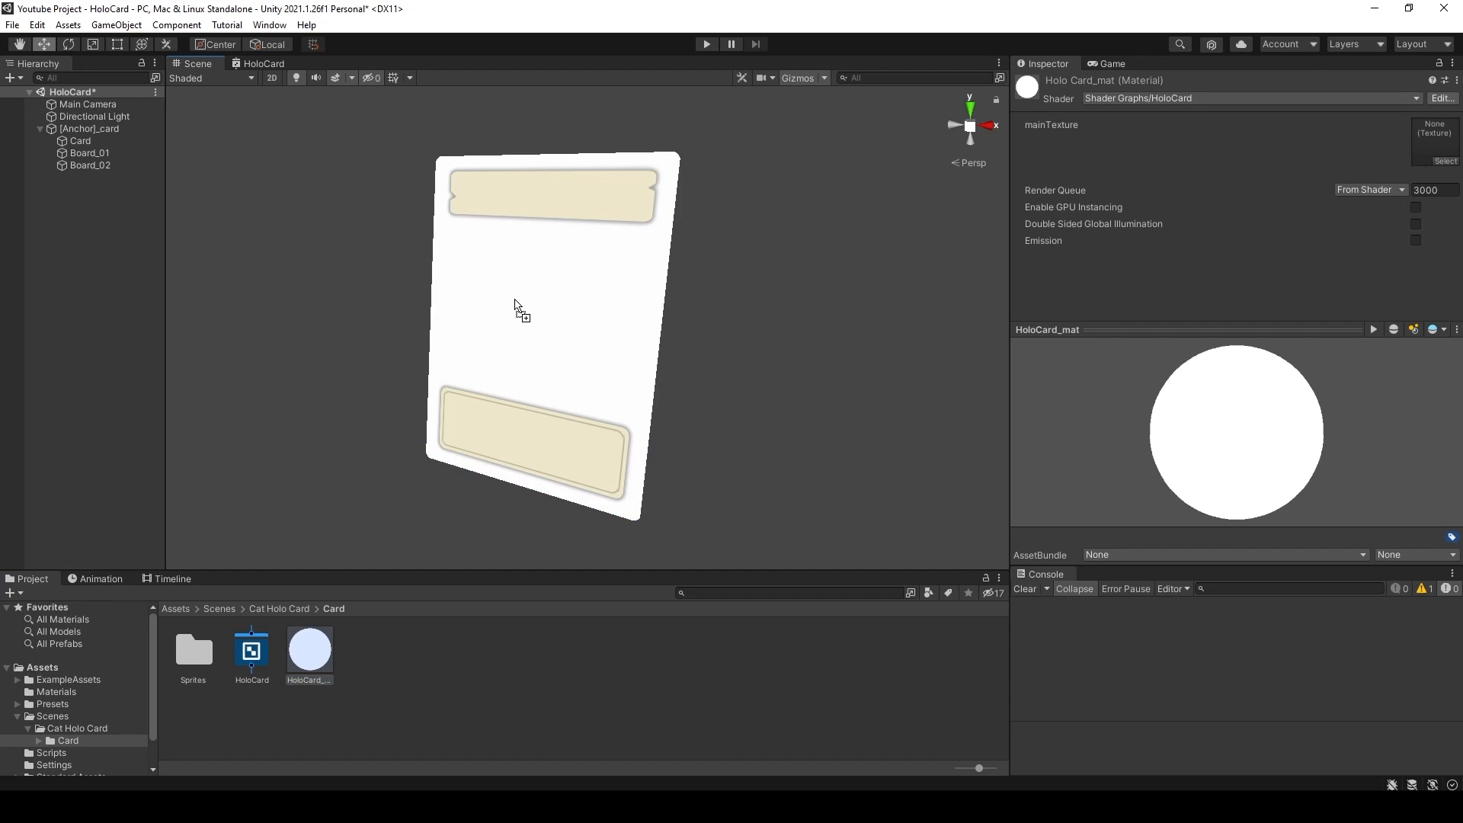
drag(515, 305, 625, 317)
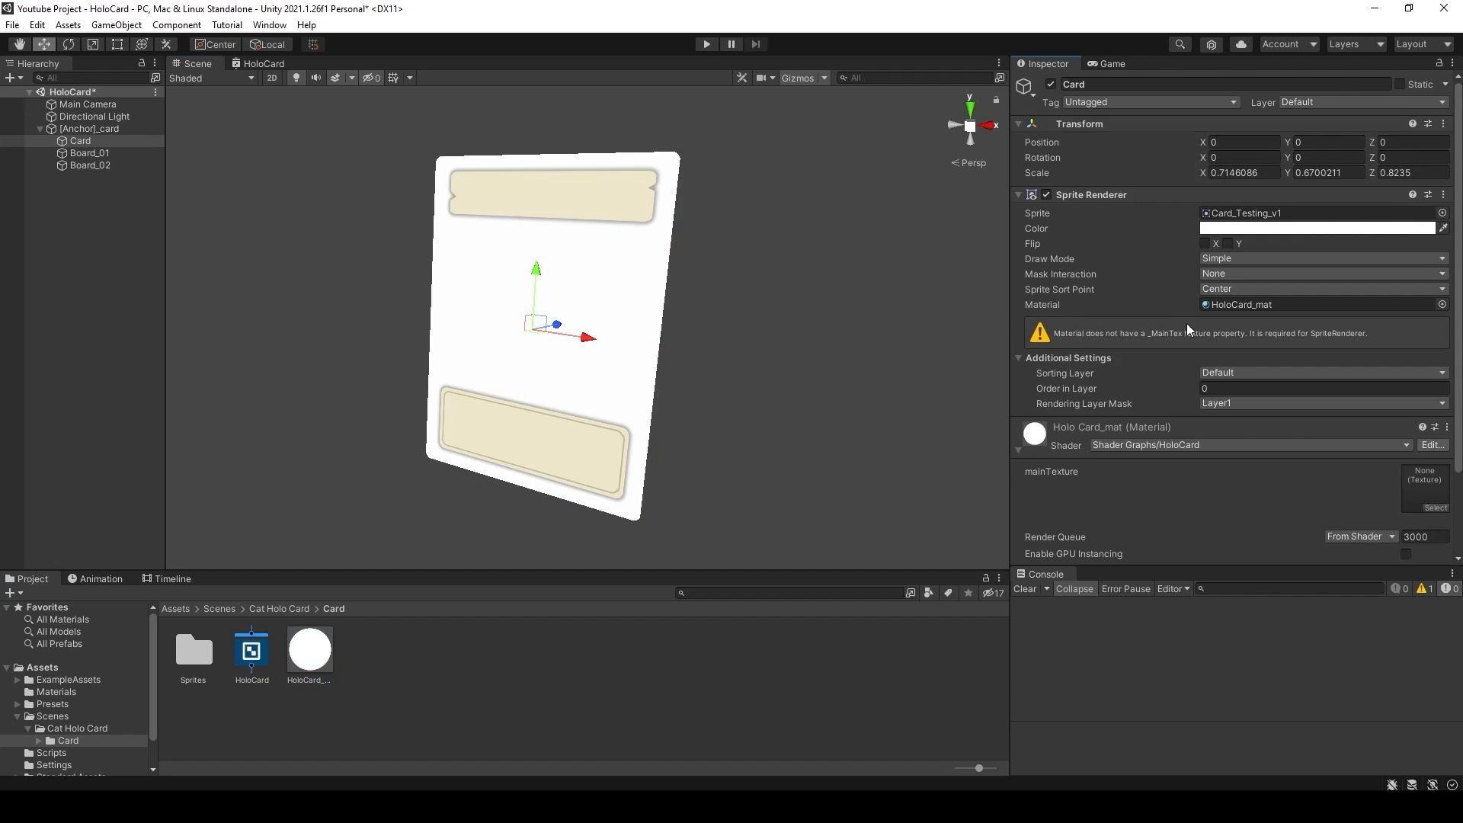
scroll(1189, 329, down, 3)
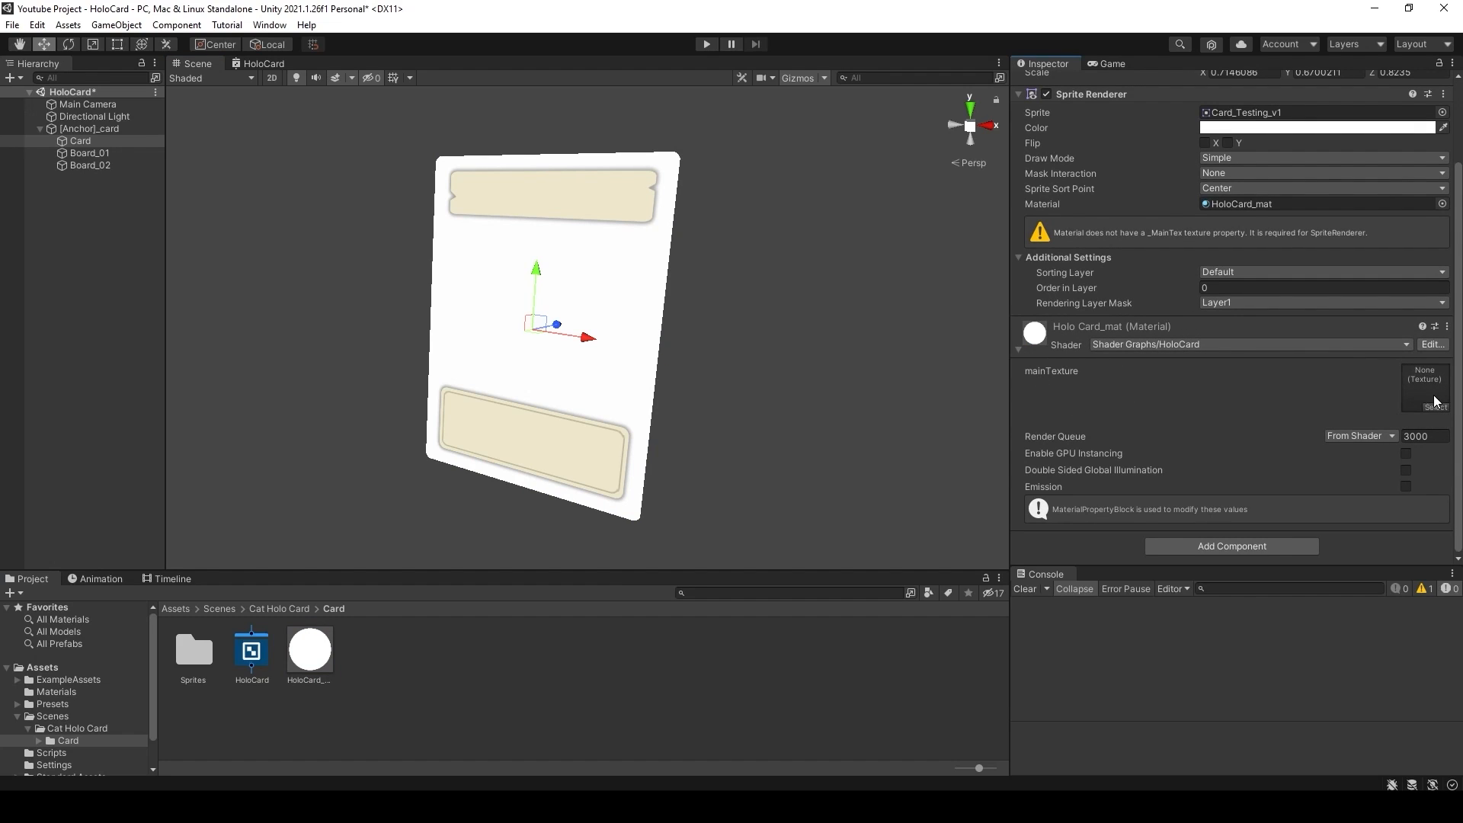
double_click(194, 651)
drag(367, 650, 1418, 394)
alt+drag(540, 369, 559, 395)
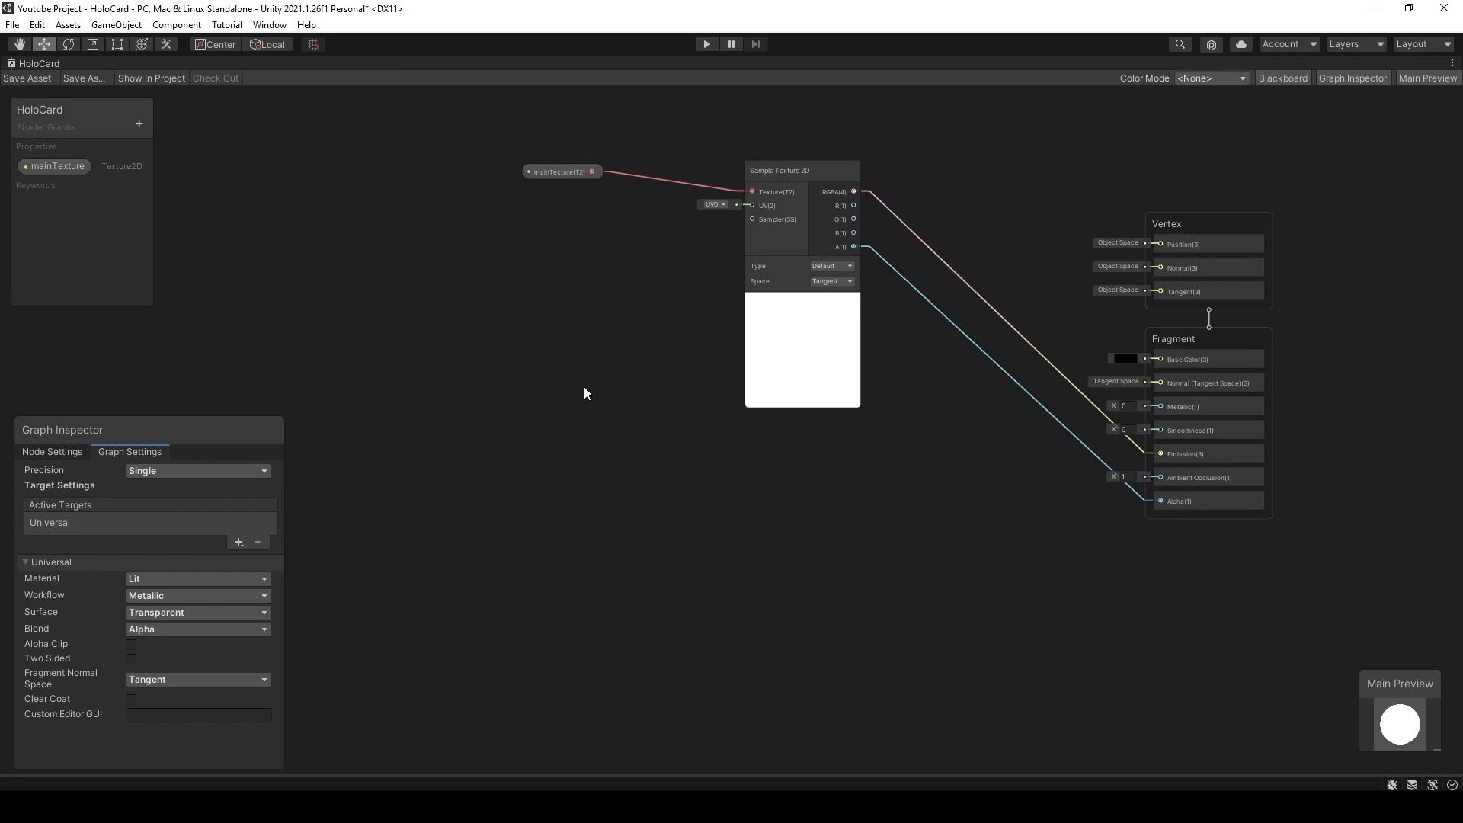
- Add a second Sample Texture 2D node to the HoloCard graph and place it below and before the first one
key(space)
text(sample)
key(Return)
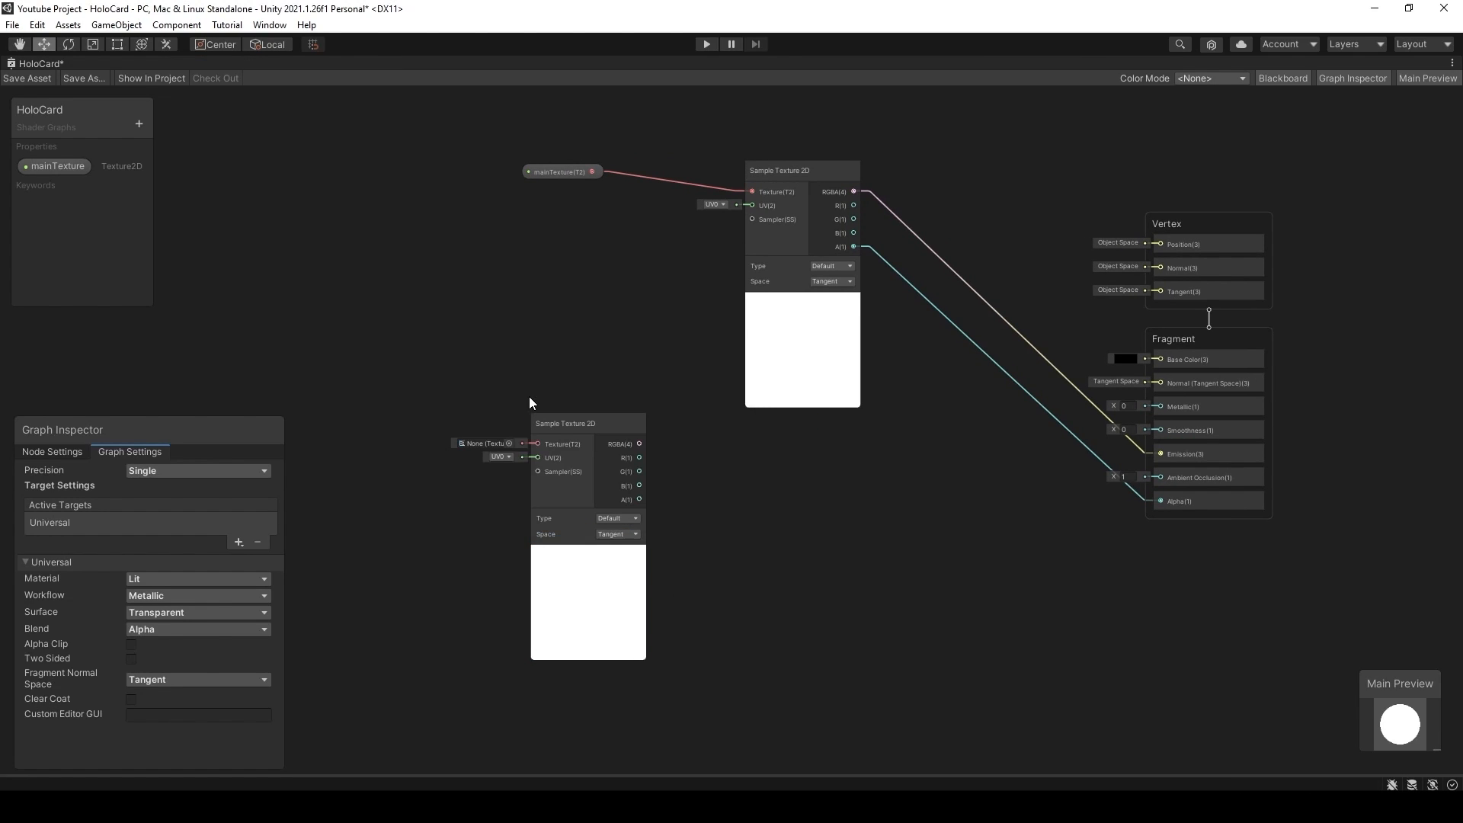
drag(560, 429, 507, 442)
middle_drag(473, 386, 643, 358)
- Add a Texture2D property named holoTexture and connect it to the Texture input of the second Sample Texture 2D node
click(139, 123)
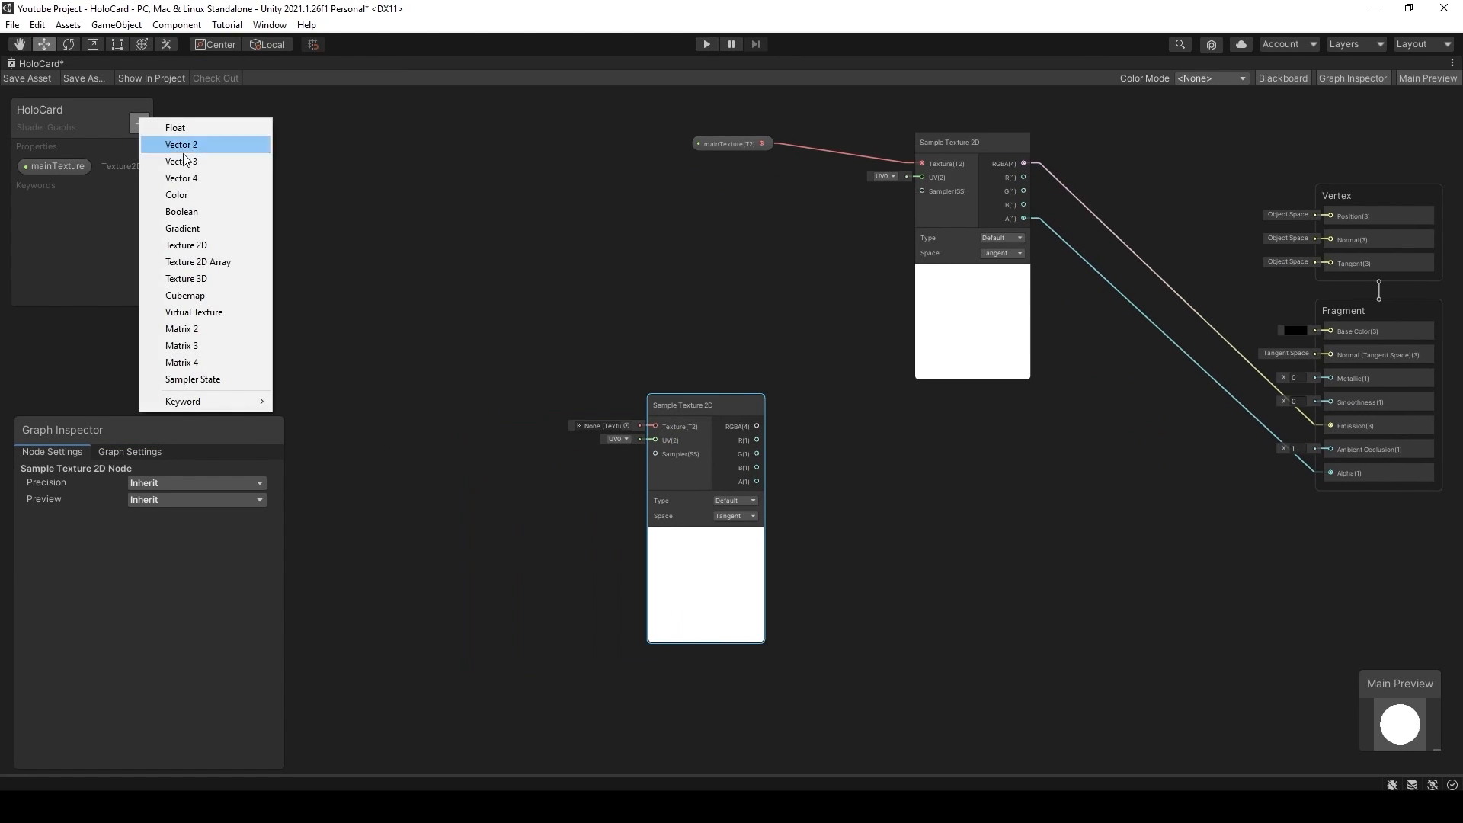
click(186, 244)
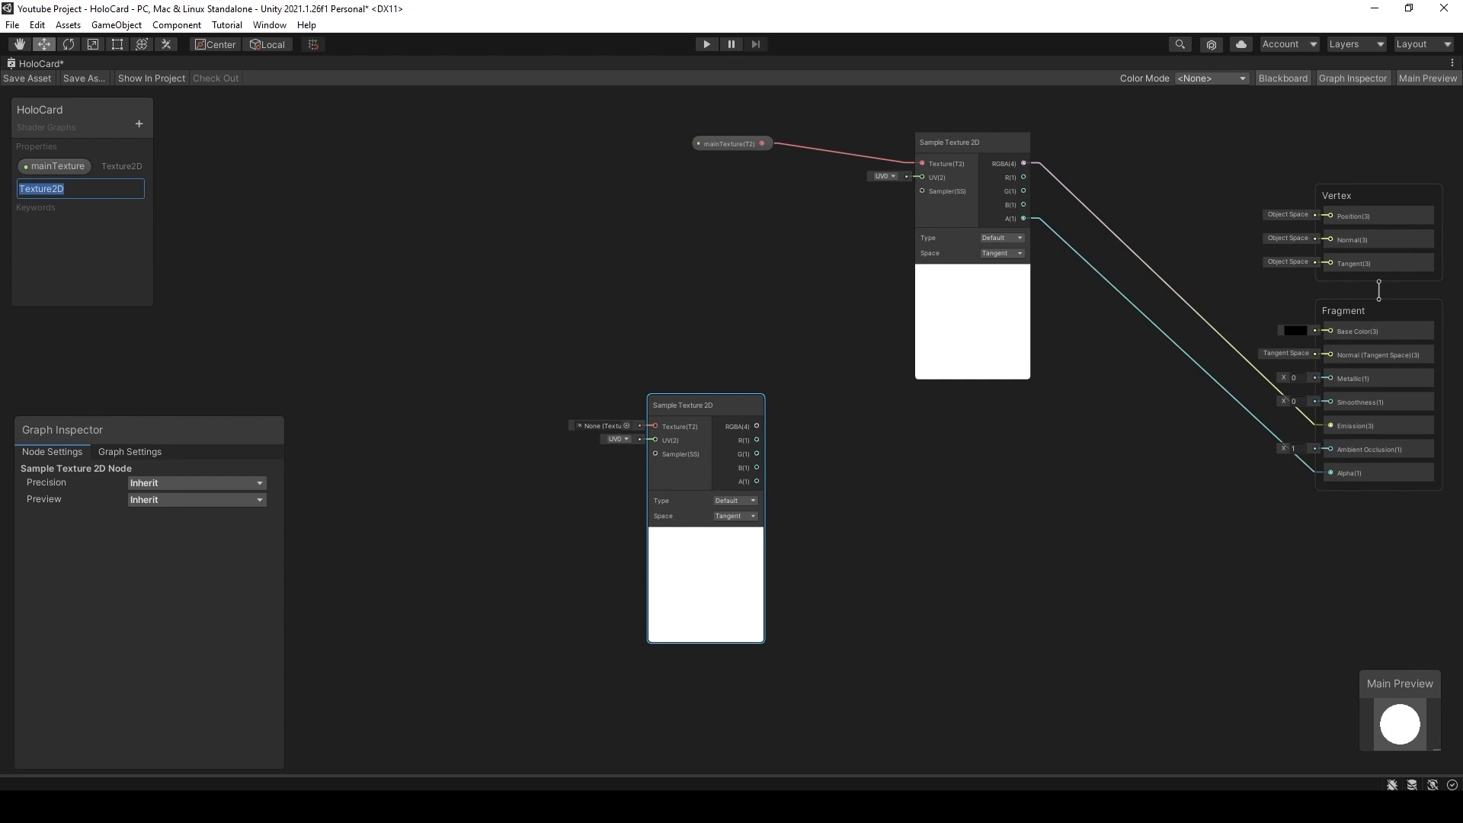
text(holoTexture)
key(Return)
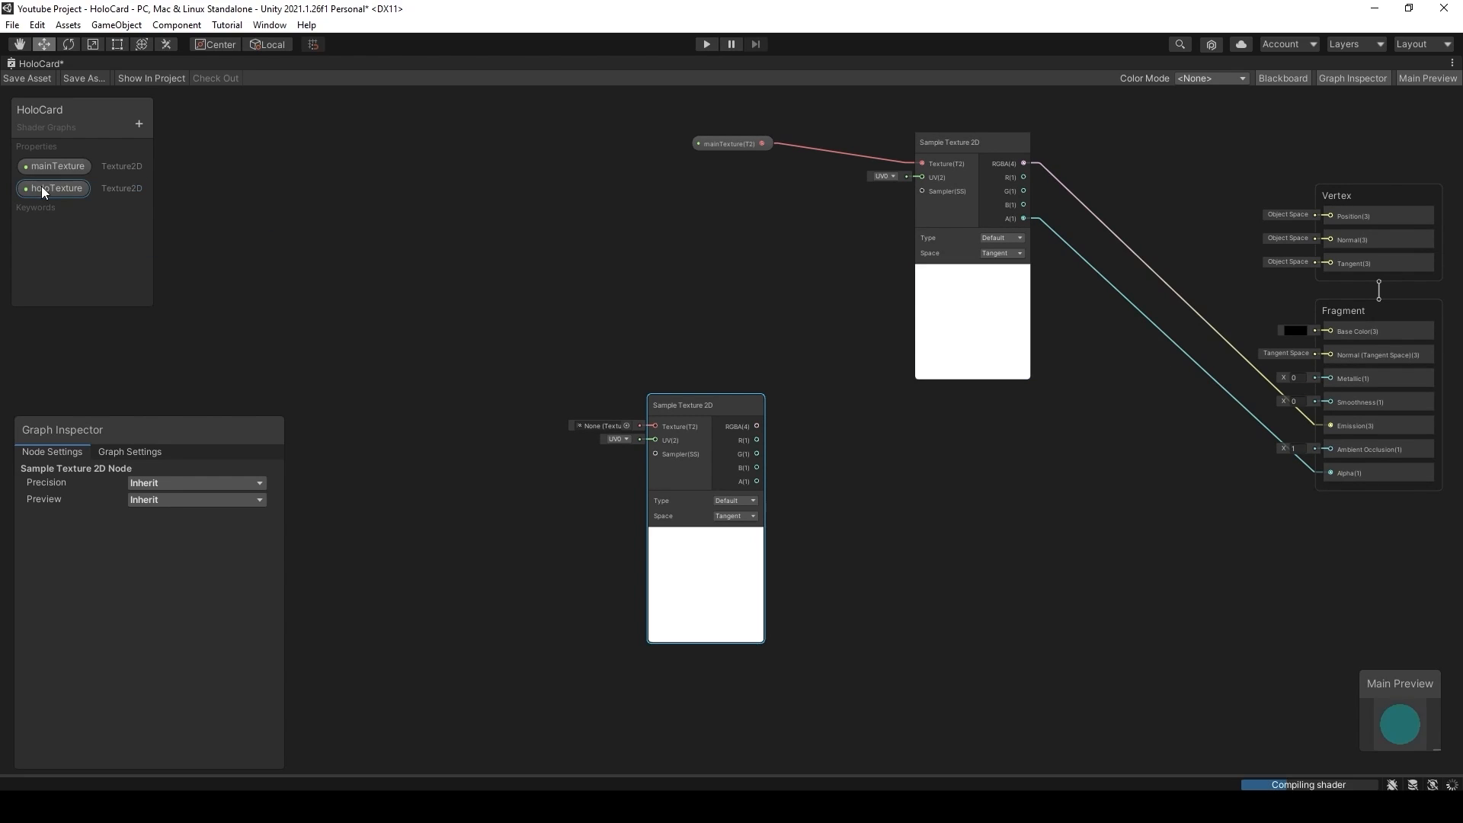
drag(57, 188, 655, 429)
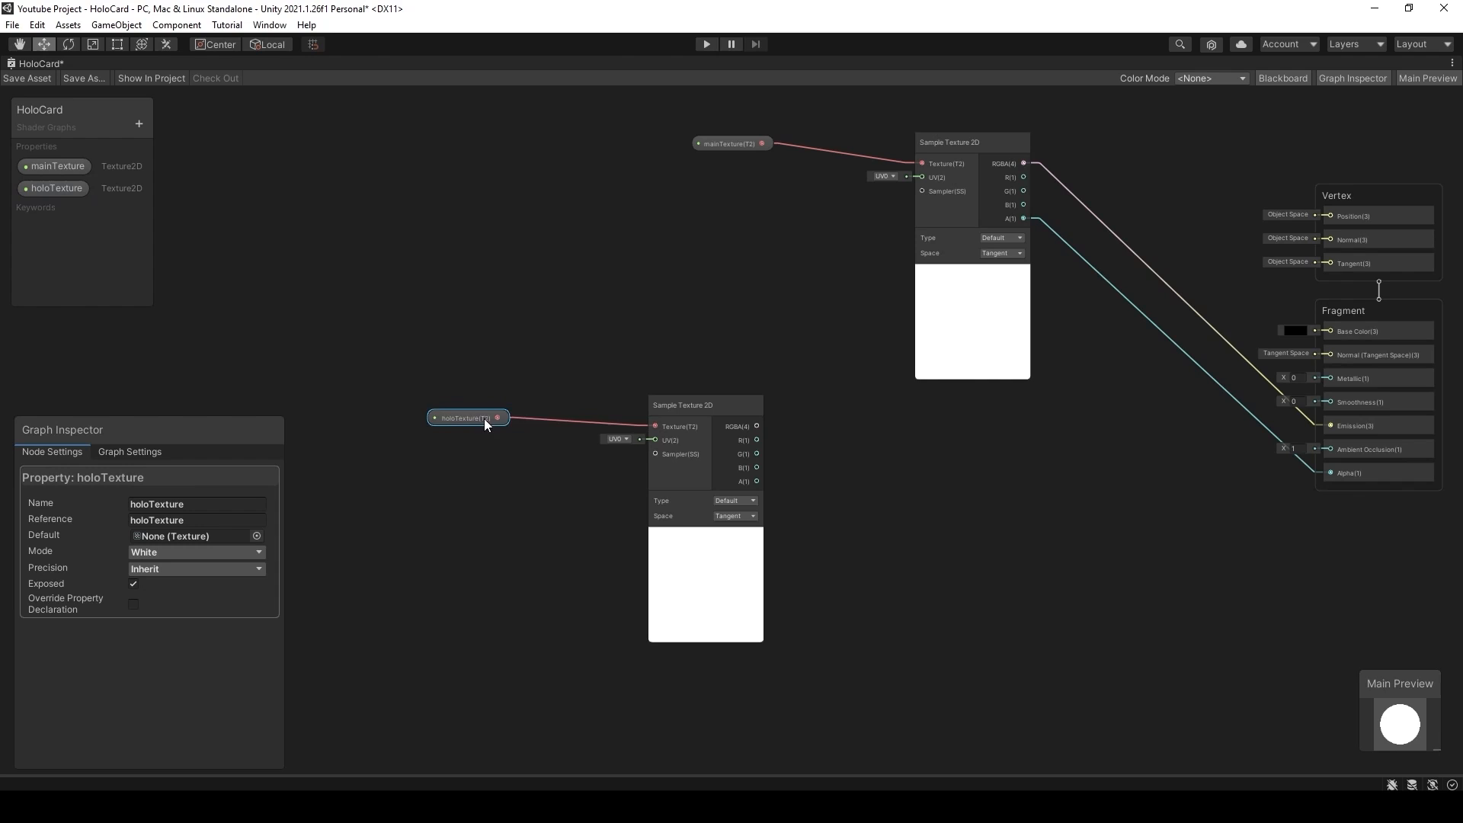
- Add a Blend node between the texture samples and the Fragment block, and collapse its preview
middle_drag(843, 547, 663, 532)
key(space)
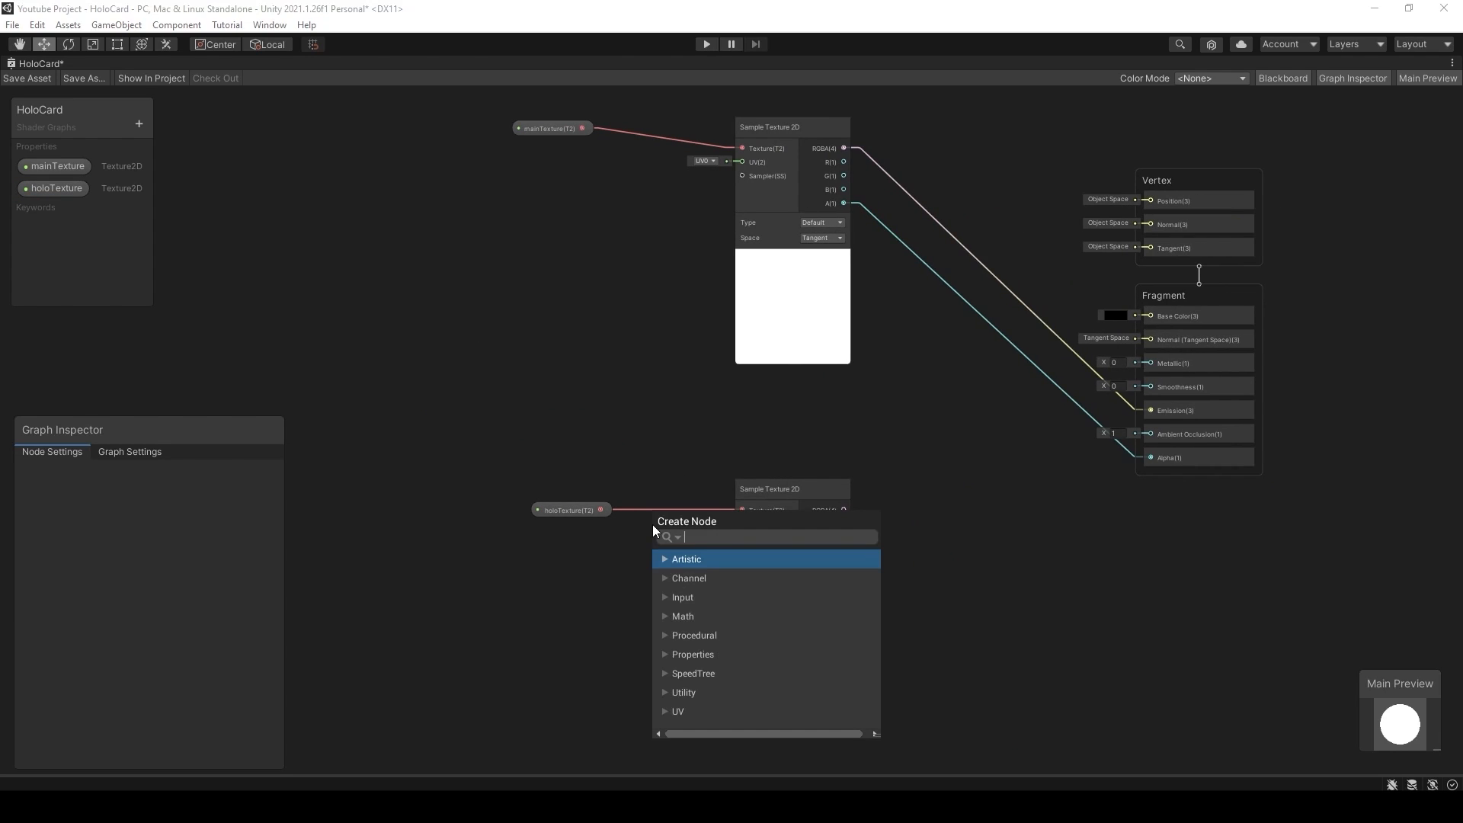
text(blend)
key(Down)
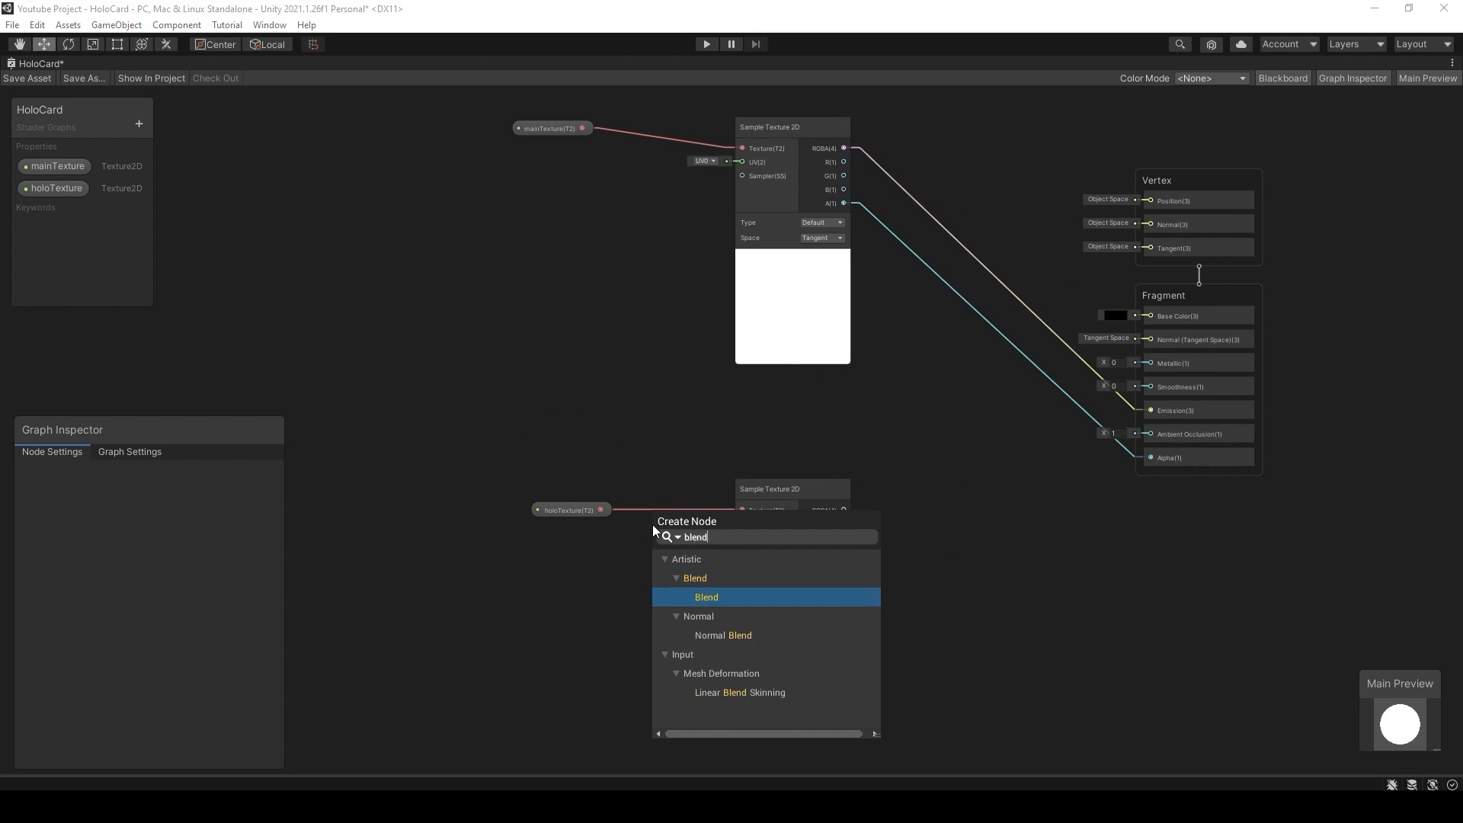
key(Return)
drag(715, 551, 966, 390)
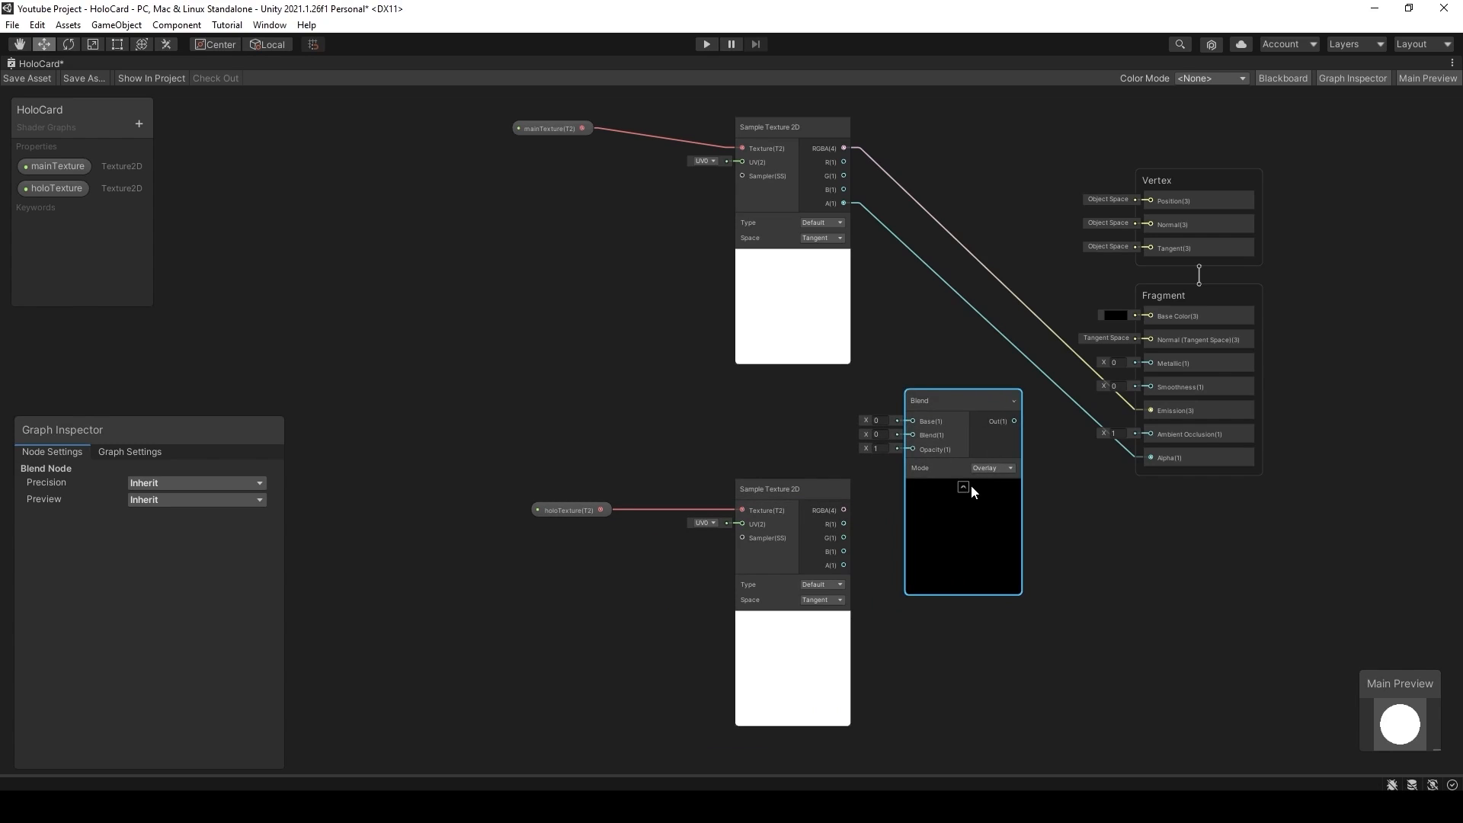
click(965, 491)
- Rearrange the texture nodes and connect the mainTexture sample's RGBA output to the Blend node's Base input and the holoTexture sample's to Blend
middle_drag(761, 219, 789, 250)
drag(500, 128, 841, 276)
drag(829, 328, 722, 318)
drag(533, 481, 705, 637)
click(798, 336)
drag(1167, 441, 962, 452)
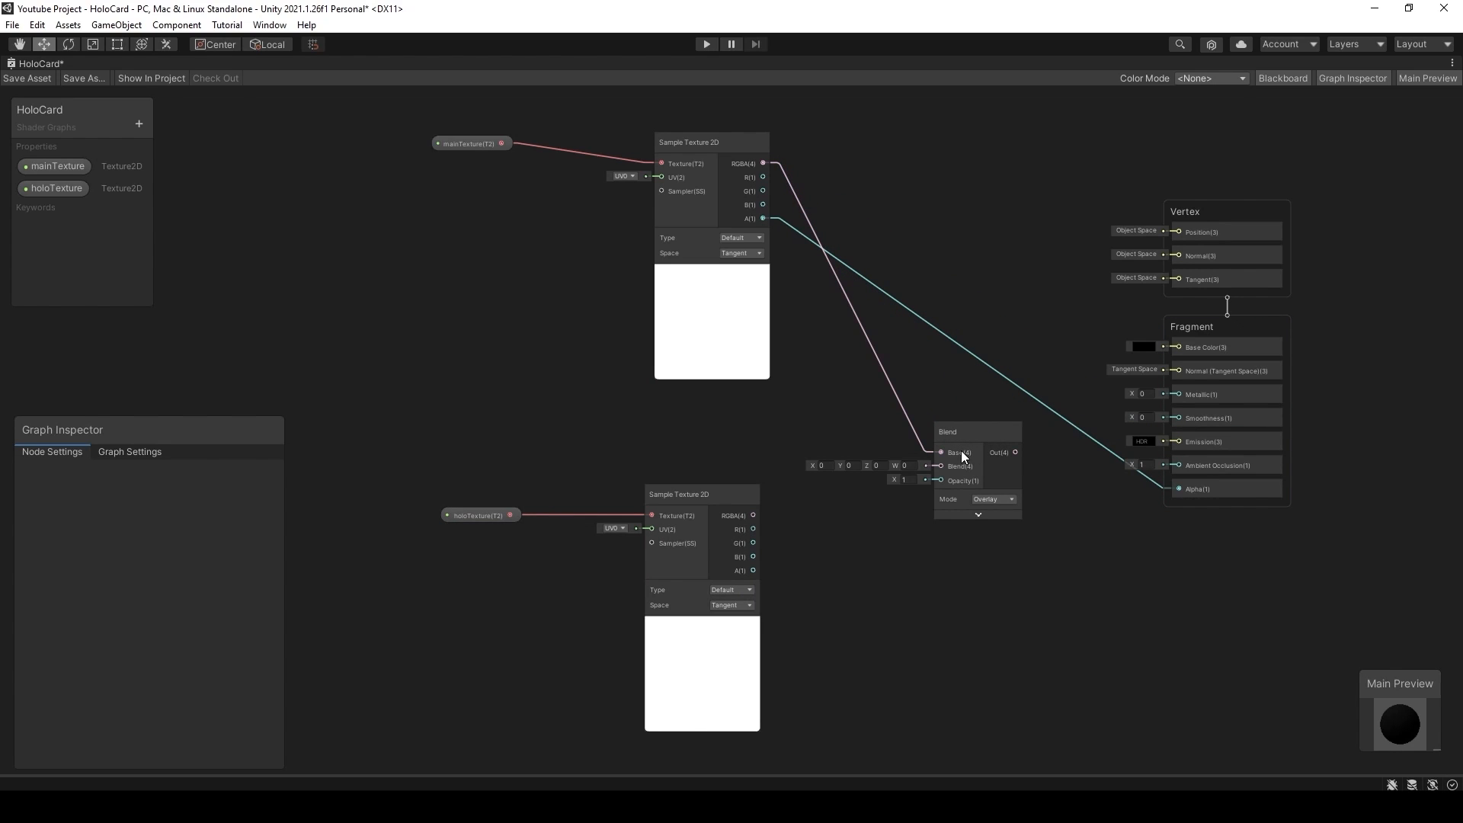
drag(753, 515, 941, 466)
- Set the Blend node's mode to Dodge and connect its Out output to the Fragment block's Emission input
click(1000, 498)
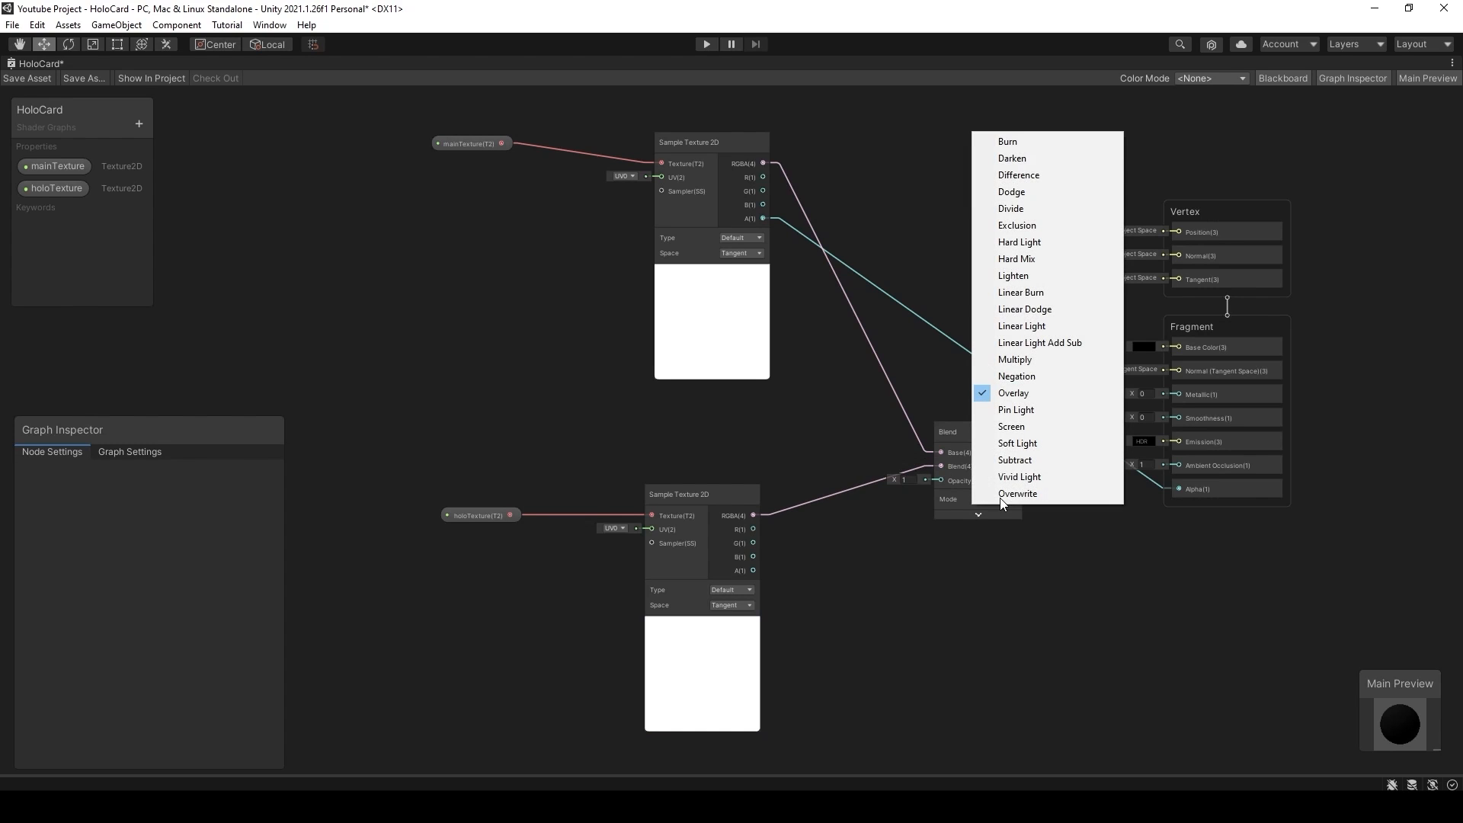
click(1063, 197)
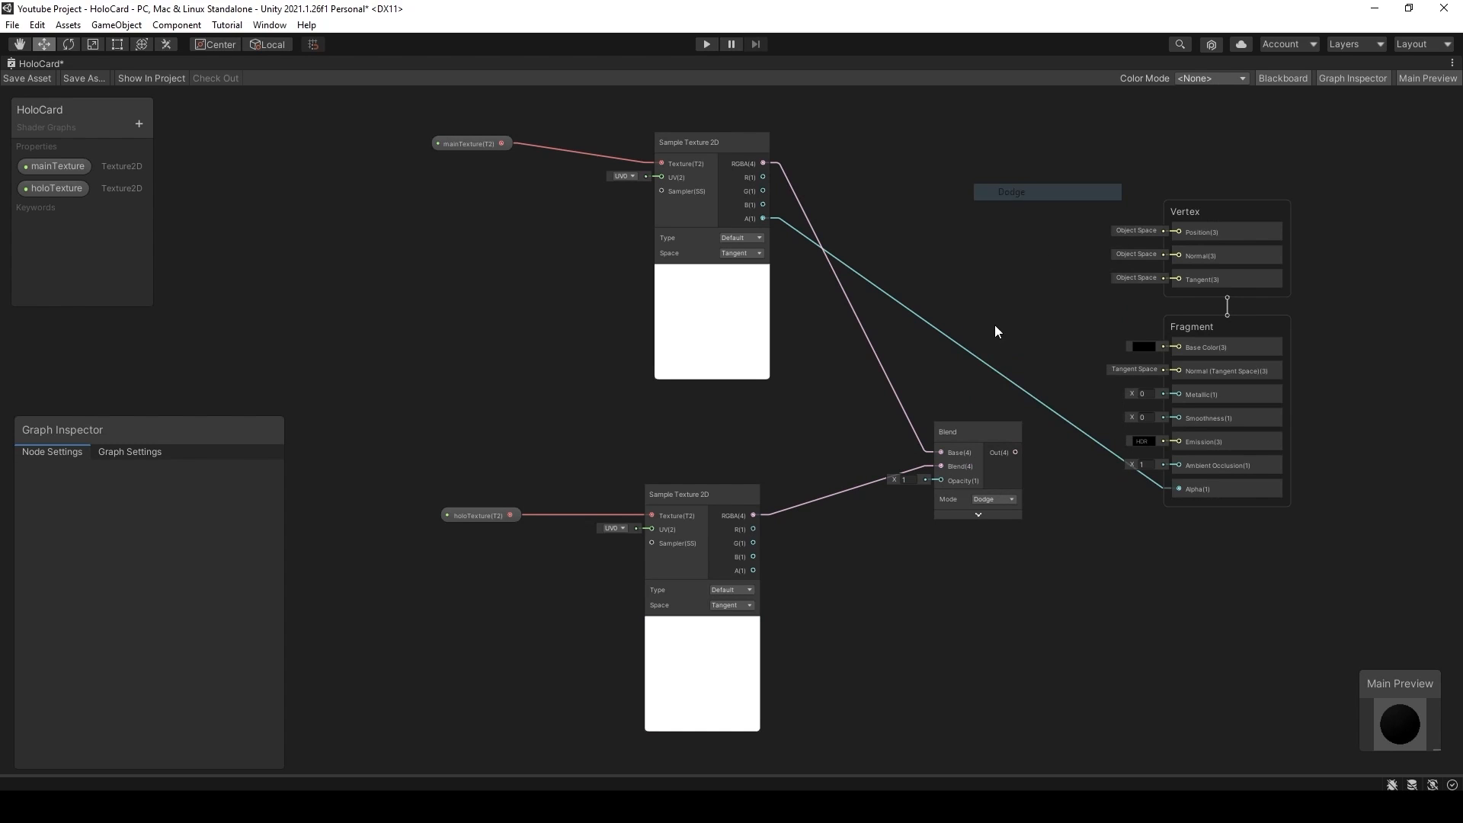
scroll(993, 504, up, 3)
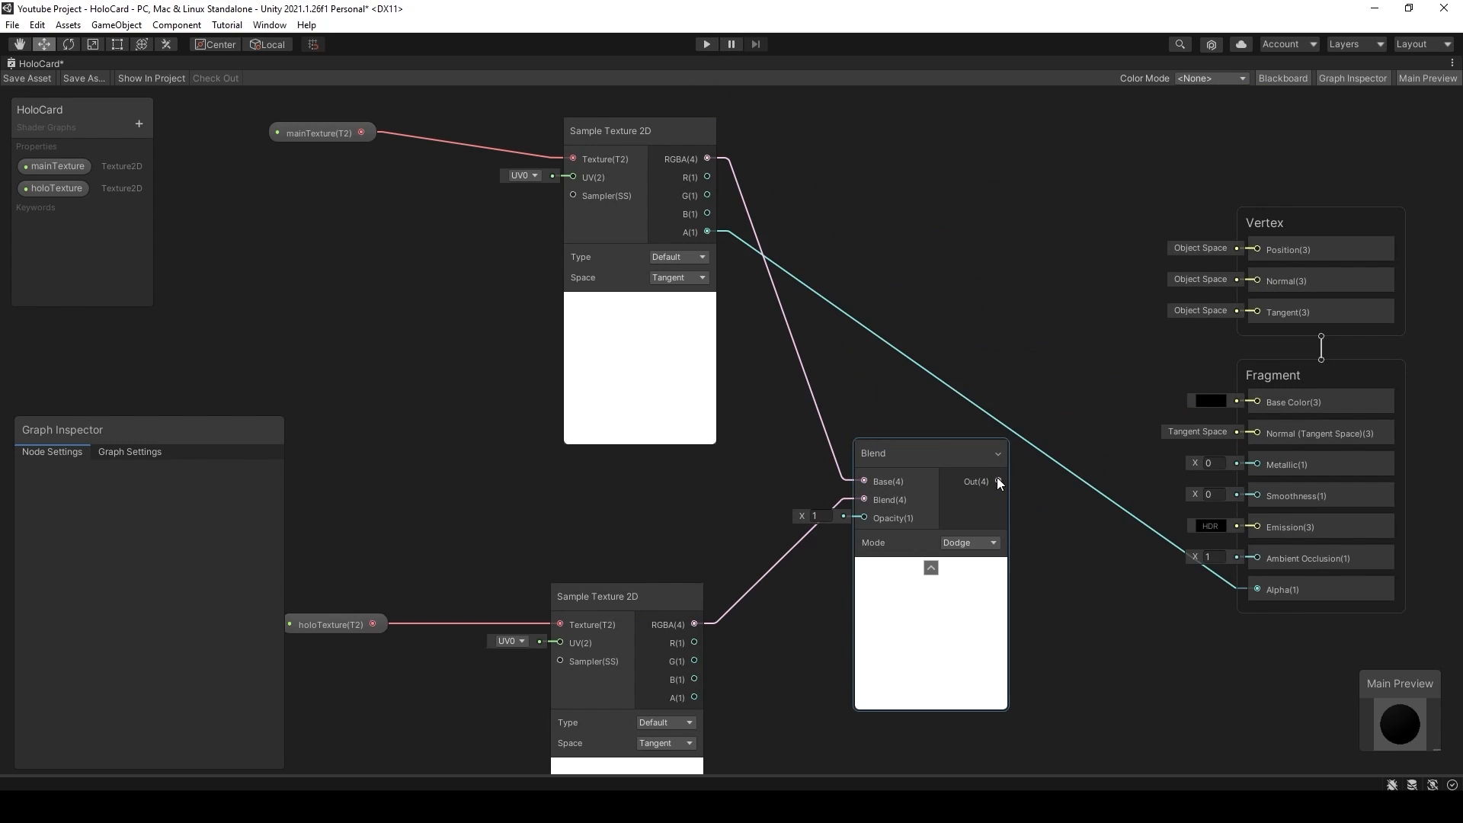
drag(997, 479, 1258, 526)
- Tidy the positions of the Blend and mainTexture sample nodes, and save the HoloCard graph
drag(928, 460, 932, 499)
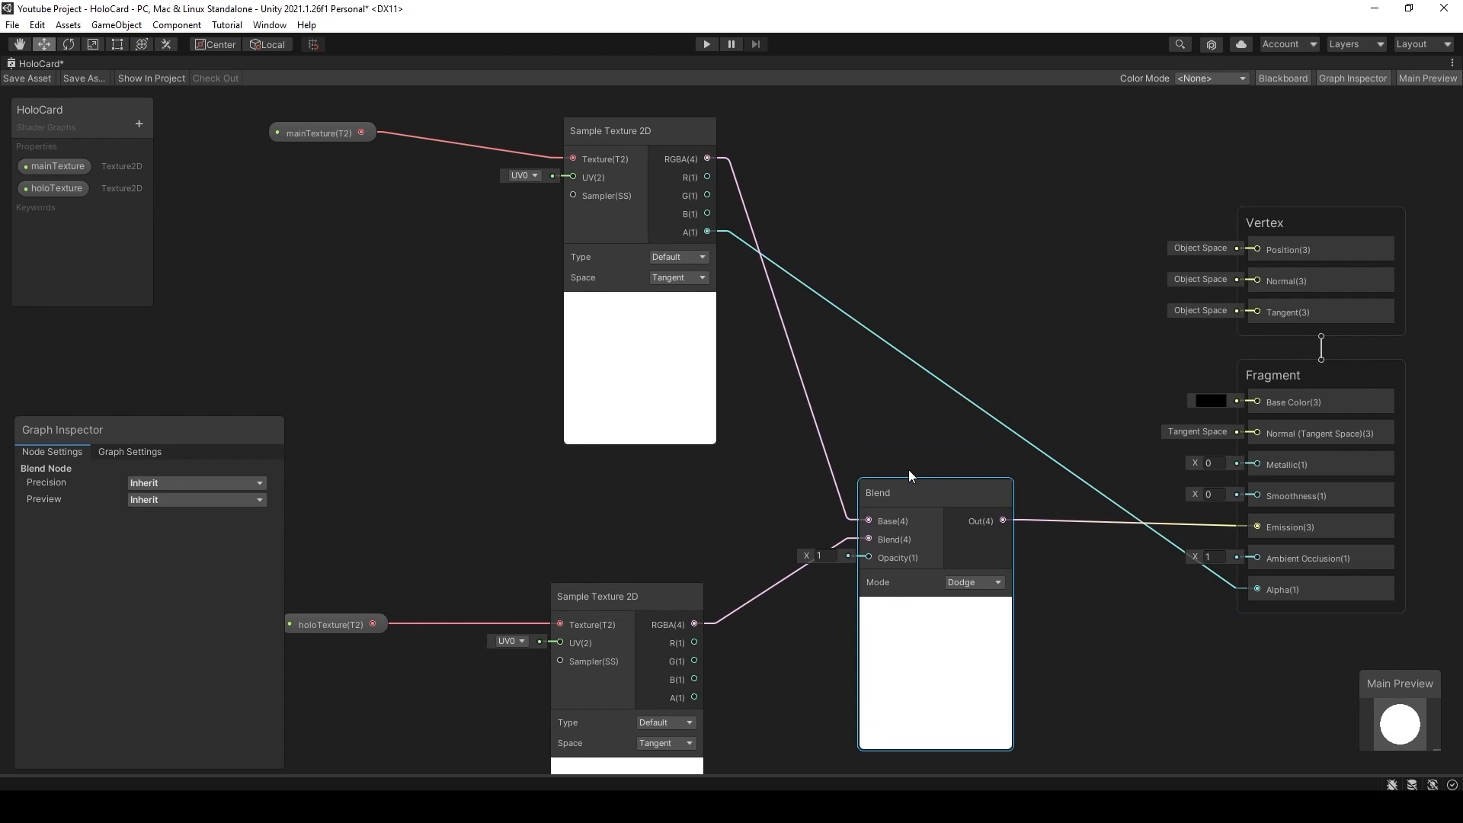
scroll(909, 468, down, 3)
middle_drag(801, 436, 842, 401)
mouse_move(808, 365)
mouse_down()
mouse_move(774, 362)
mouse_move(793, 367)
mouse_up()
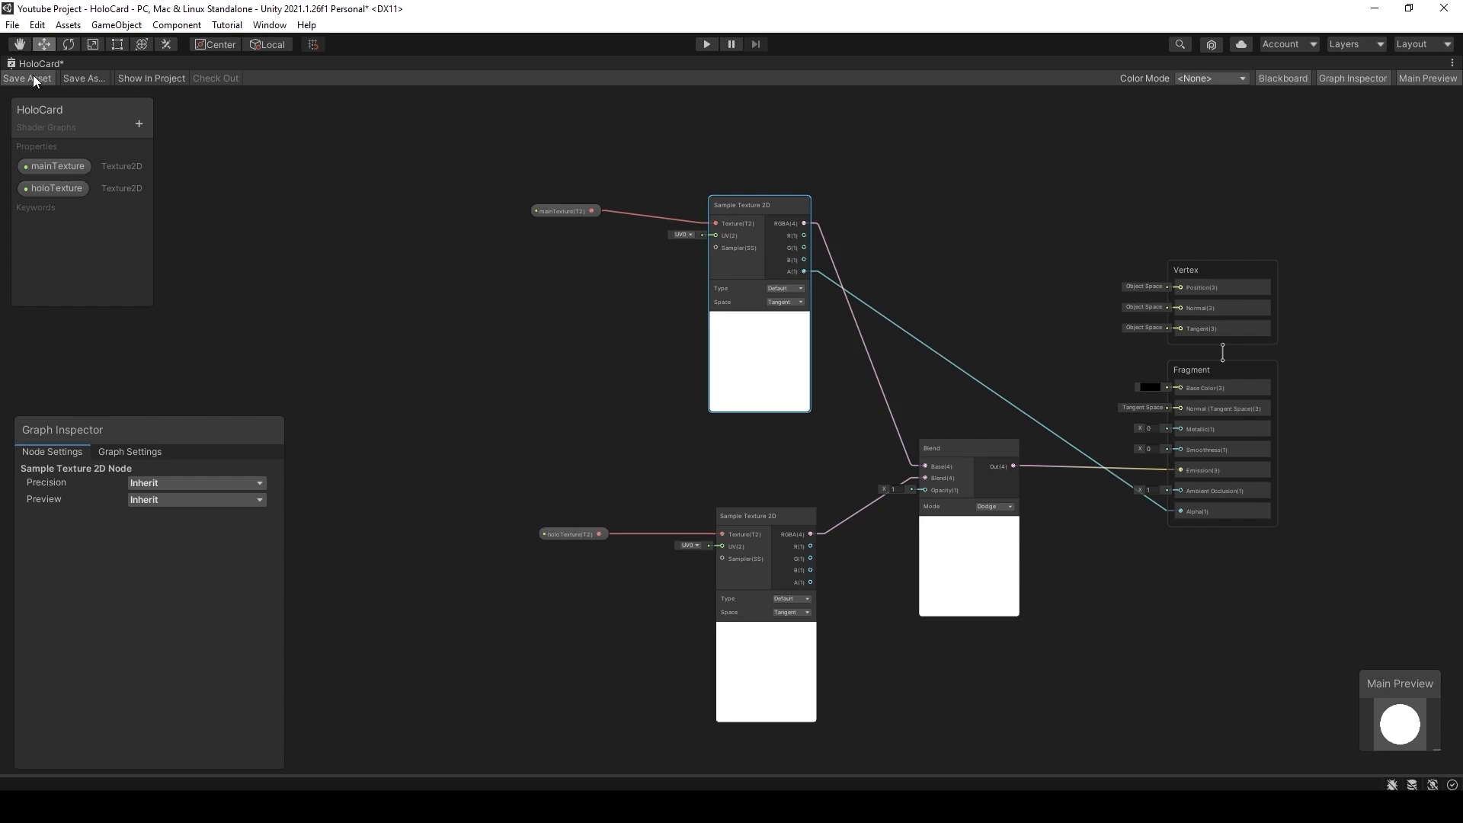
key(shift+space)
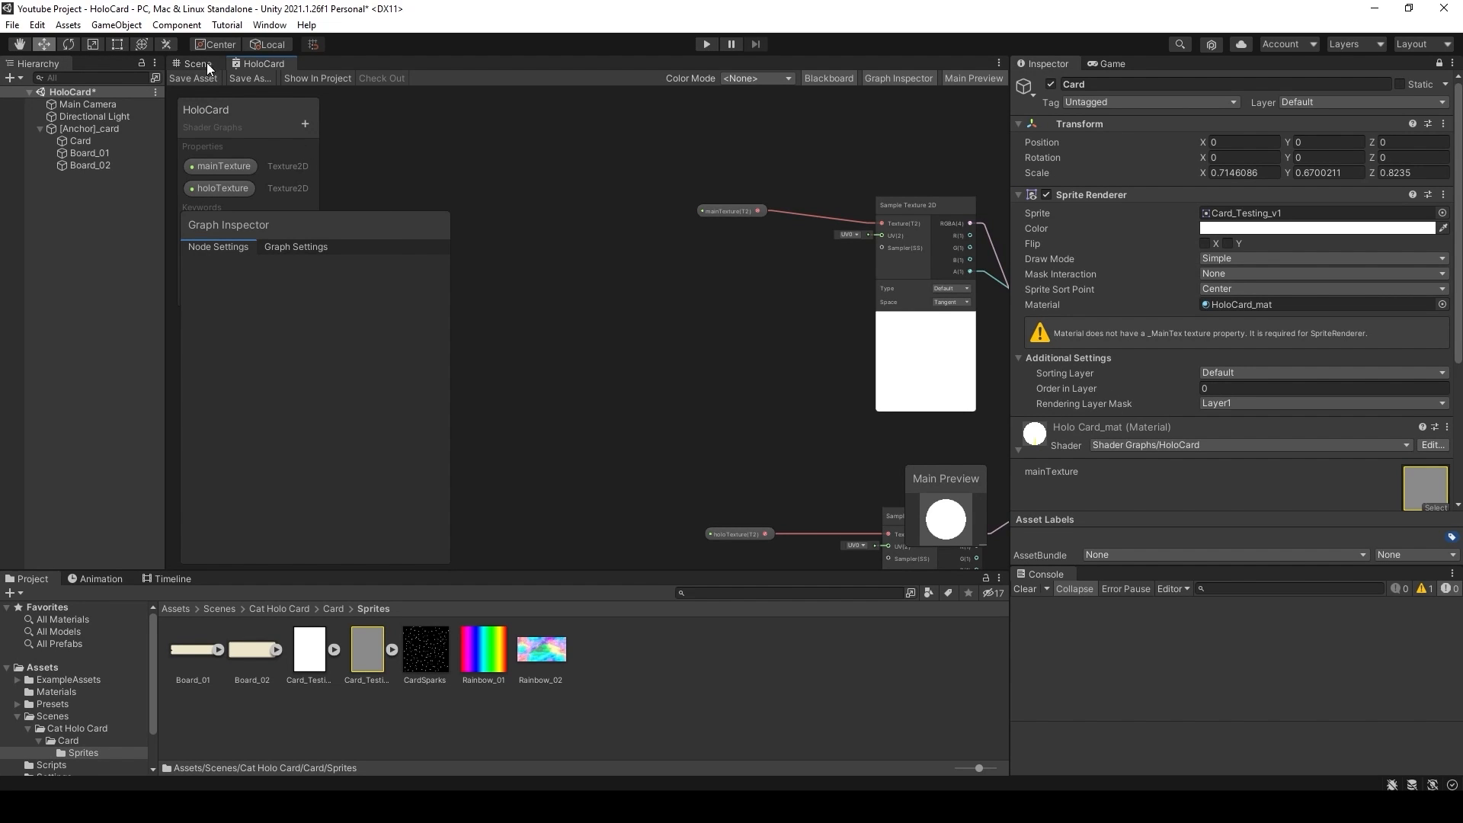
- Assign the Rainbow_02 texture to the holoTexture slot of HoloCard_mat and view the card from another angle in the scene
click(200, 64)
mouse_move(593, 311)
alt+mouse_down()
mouse_move(568, 320)
mouse_move(604, 321)
alt+mouse_up()
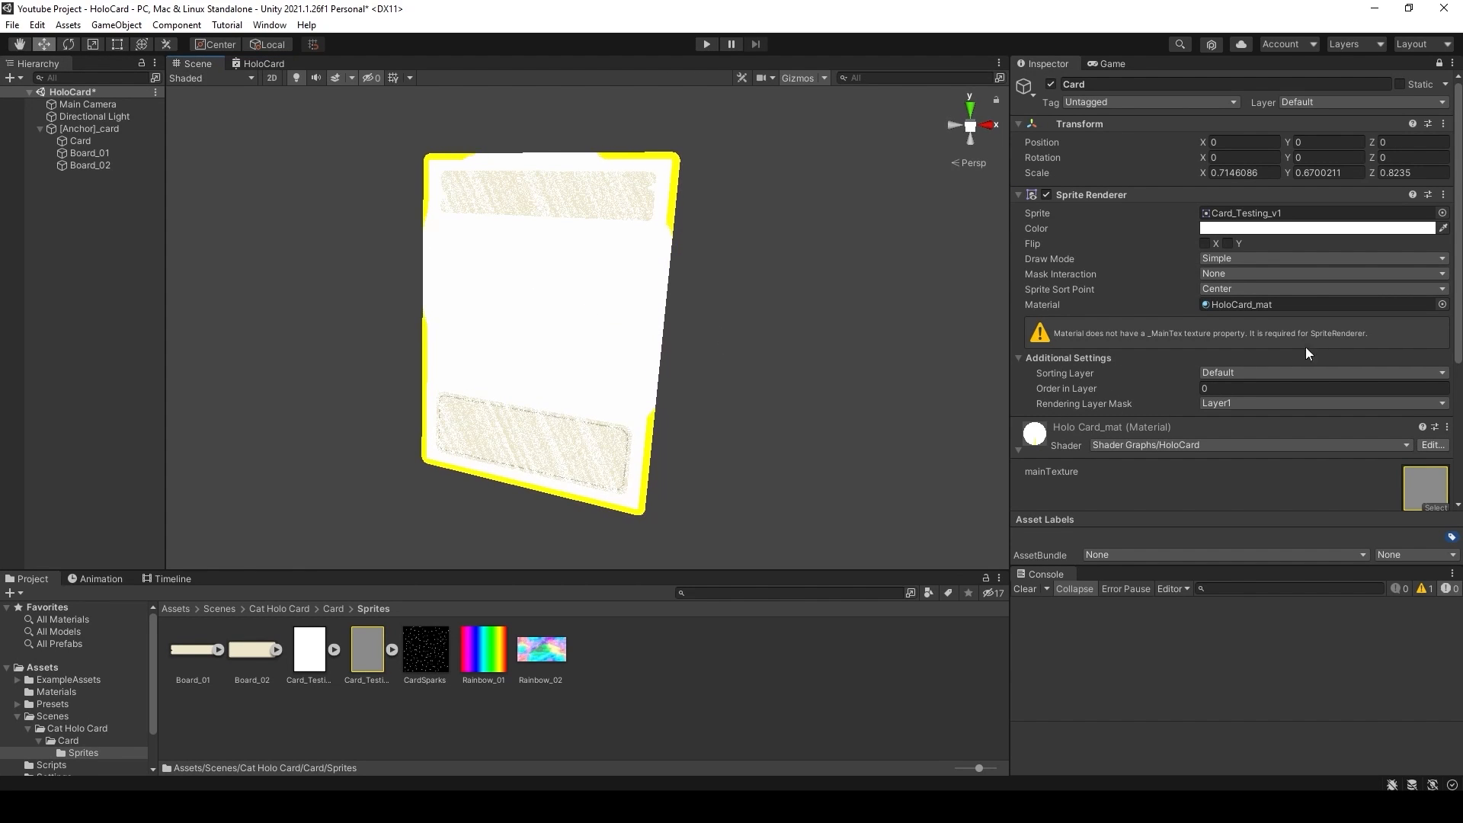
scroll(1381, 343, down, 4)
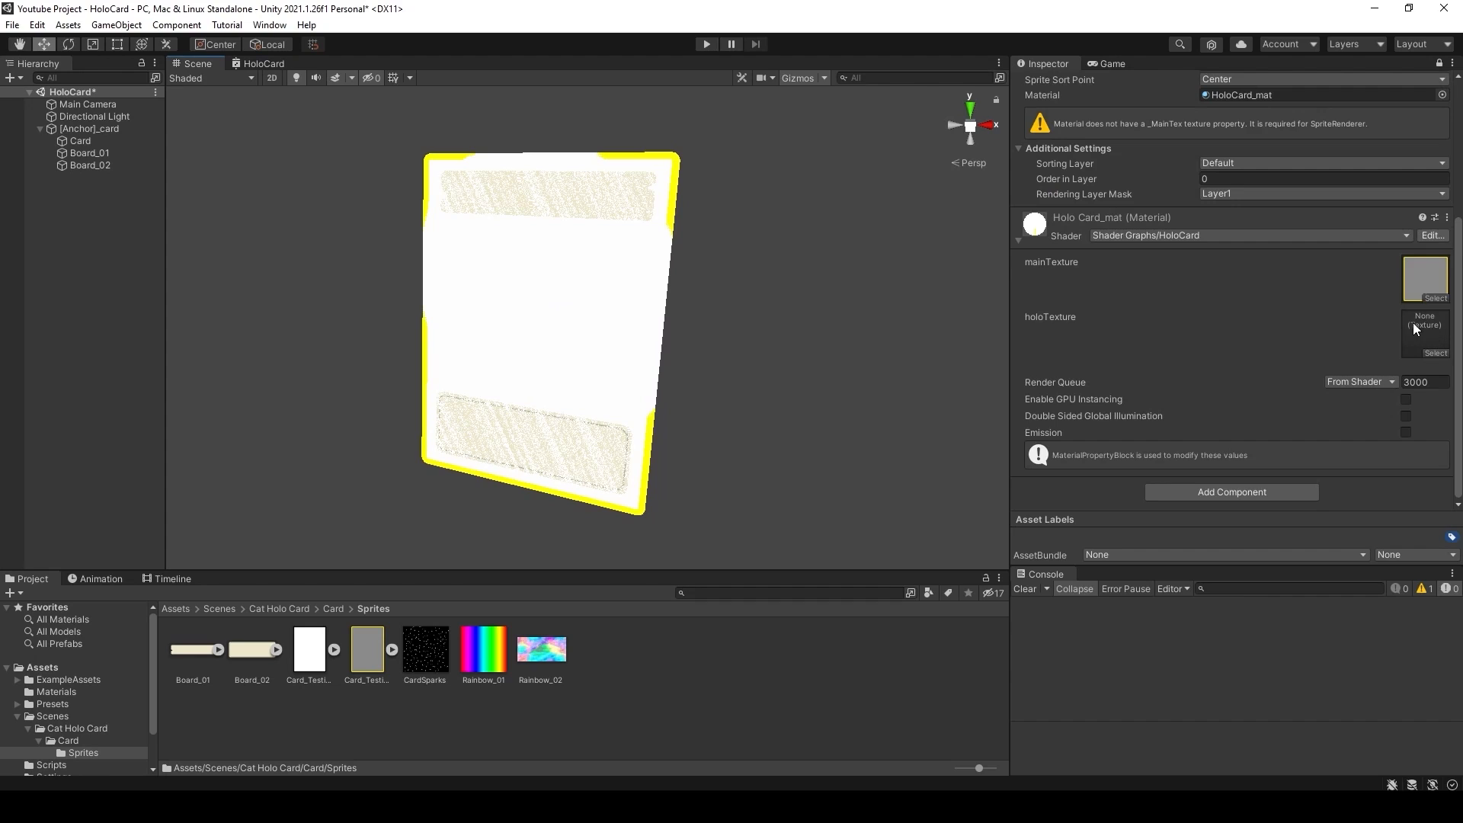
drag(549, 637, 995, 350)
drag(1430, 334, 1429, 335)
alt+drag(734, 399, 518, 458)
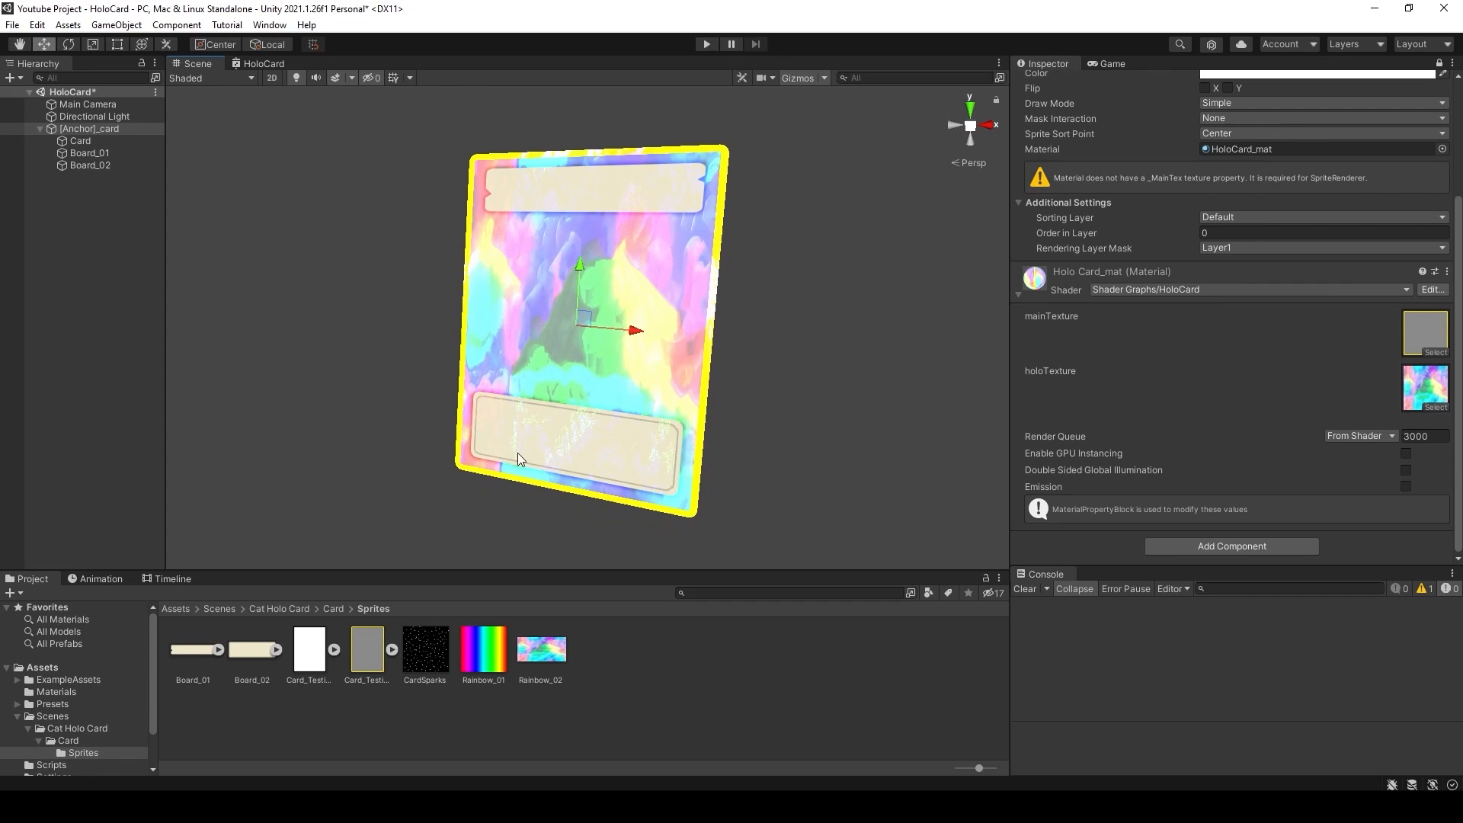
- Enable the Two Sided option in the HoloCard graph's Universal target settings
click(466, 806)
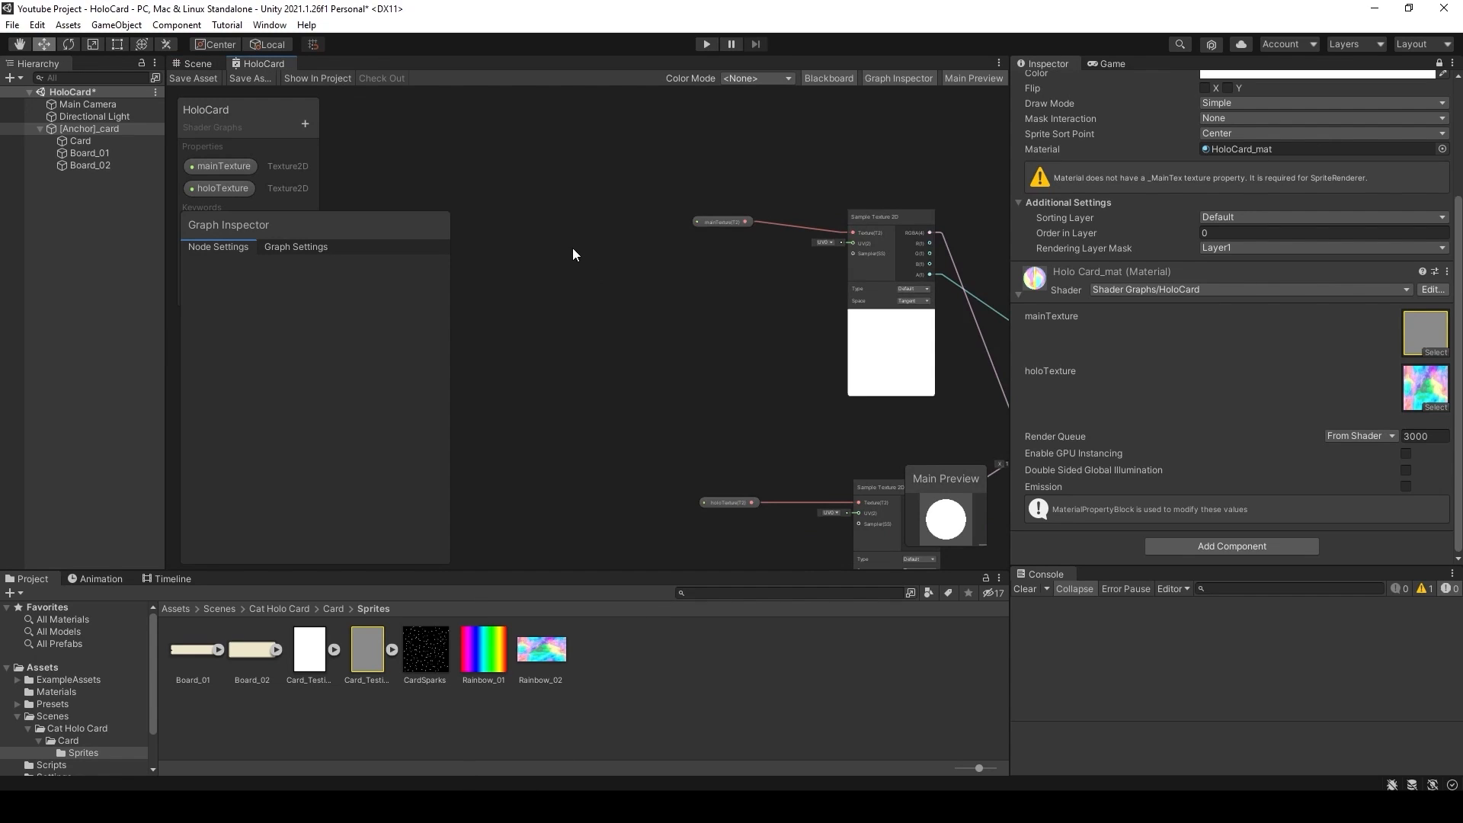
click(298, 246)
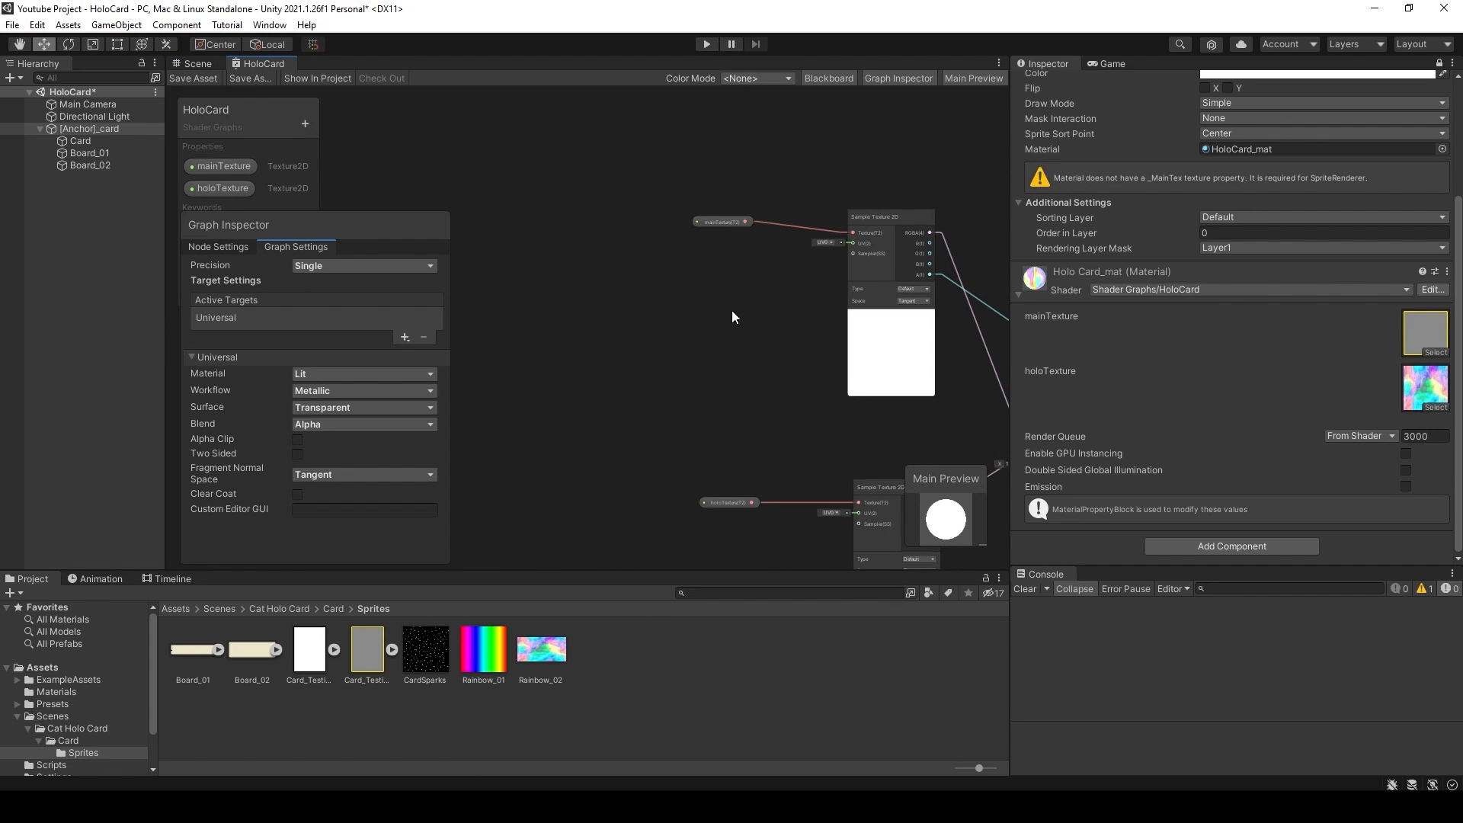
middle_drag(731, 309, 422, 219)
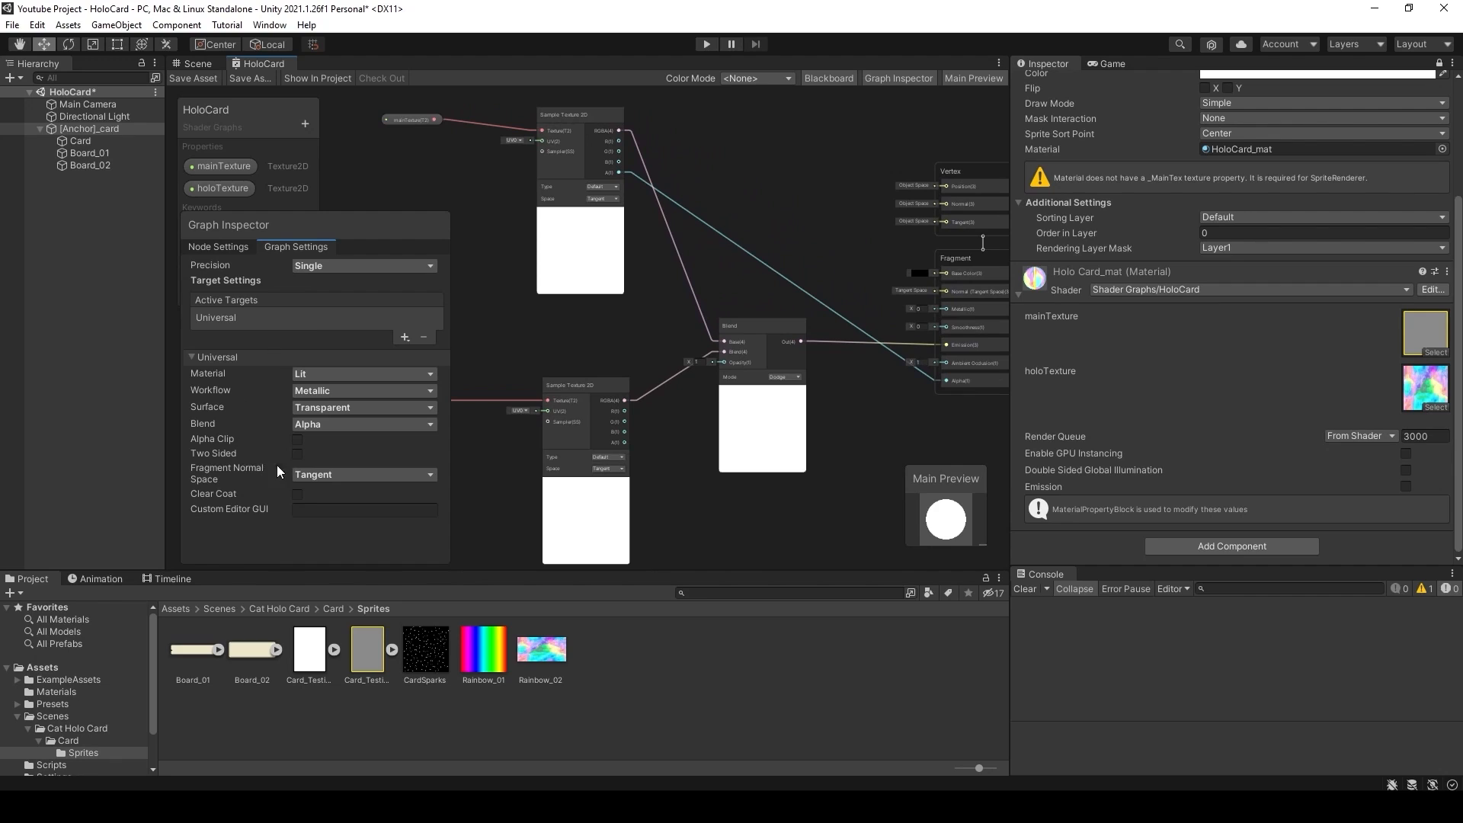
click(297, 454)
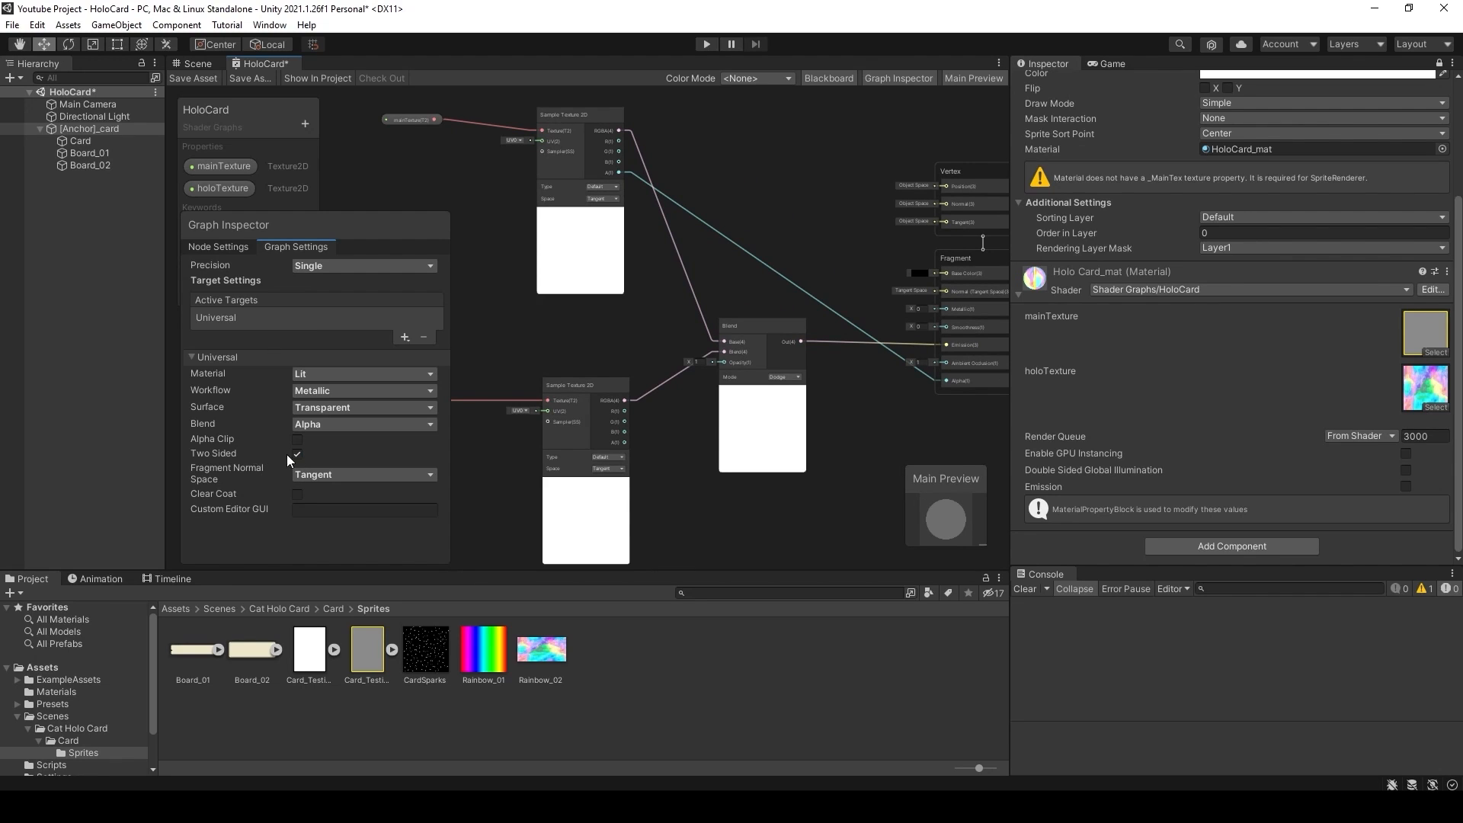
- Check the two-sided rendering of the card from different angles in the scene
click(203, 75)
click(202, 65)
alt+drag(859, 387, 760, 274)
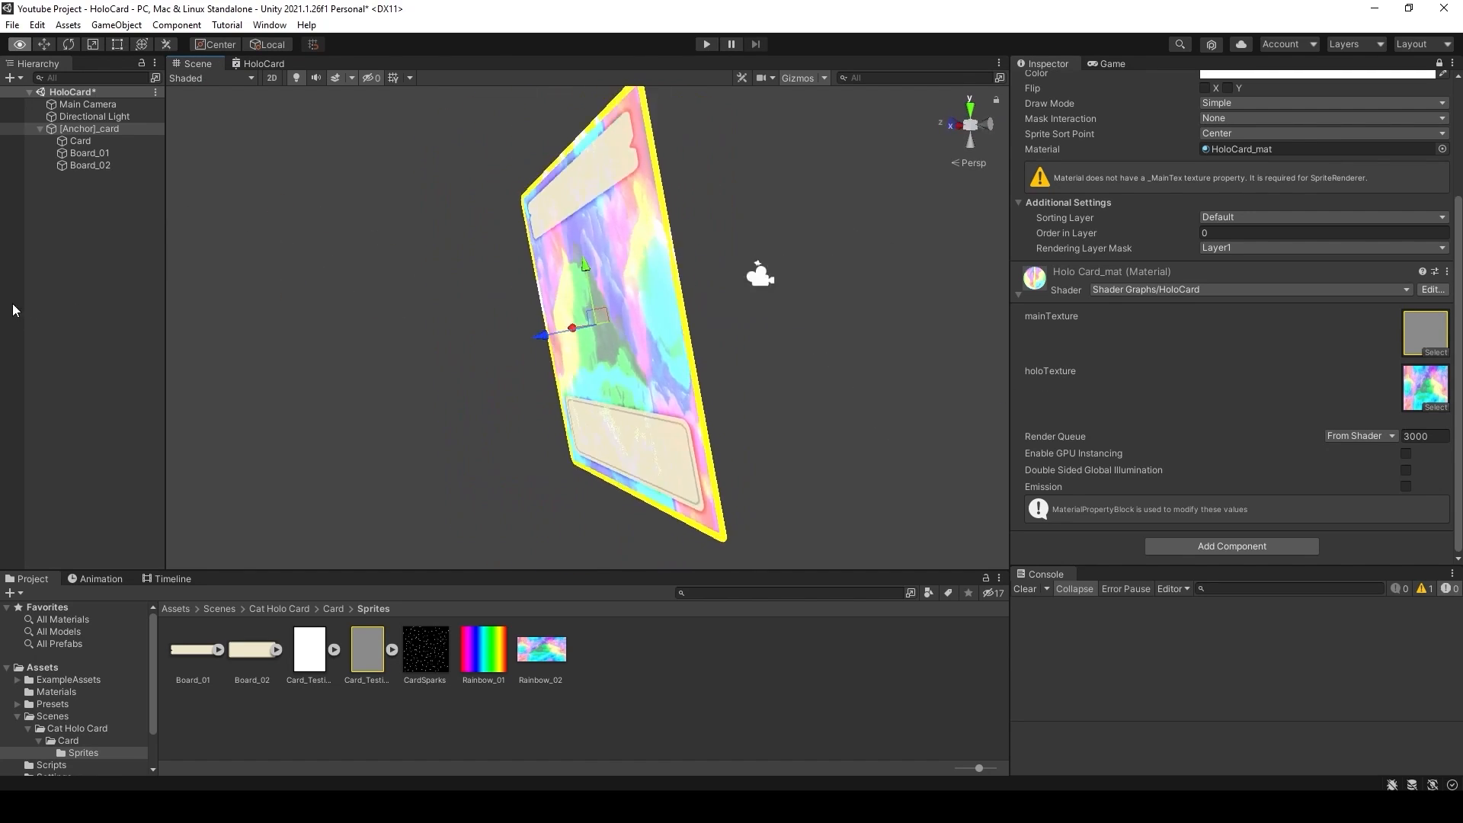
alt+drag(13, 309, 84, 324)
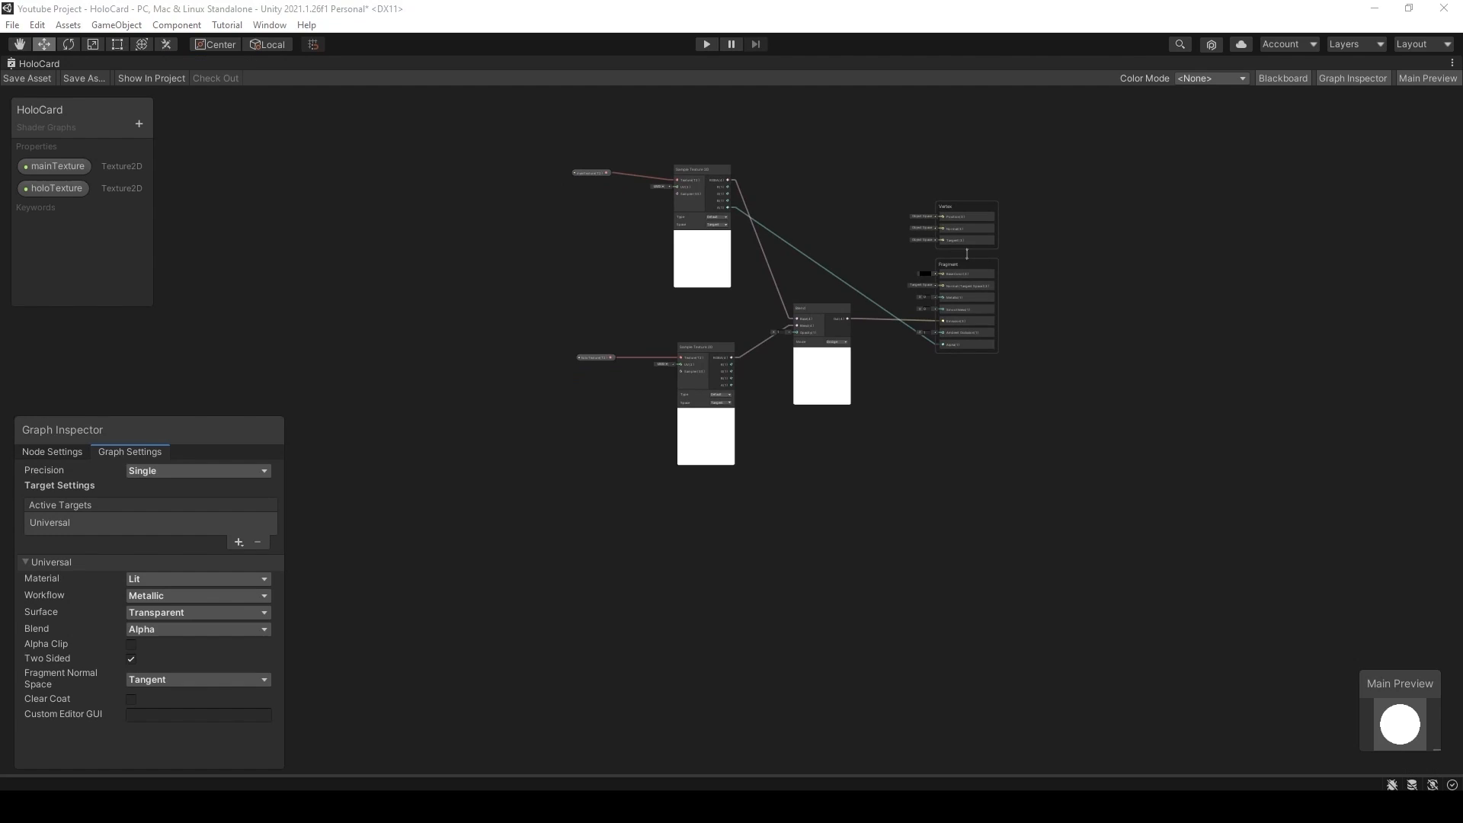
- Add a Simple Noise node near the holoTexture property and set its Scale to 20
scroll(441, 323, up, 5)
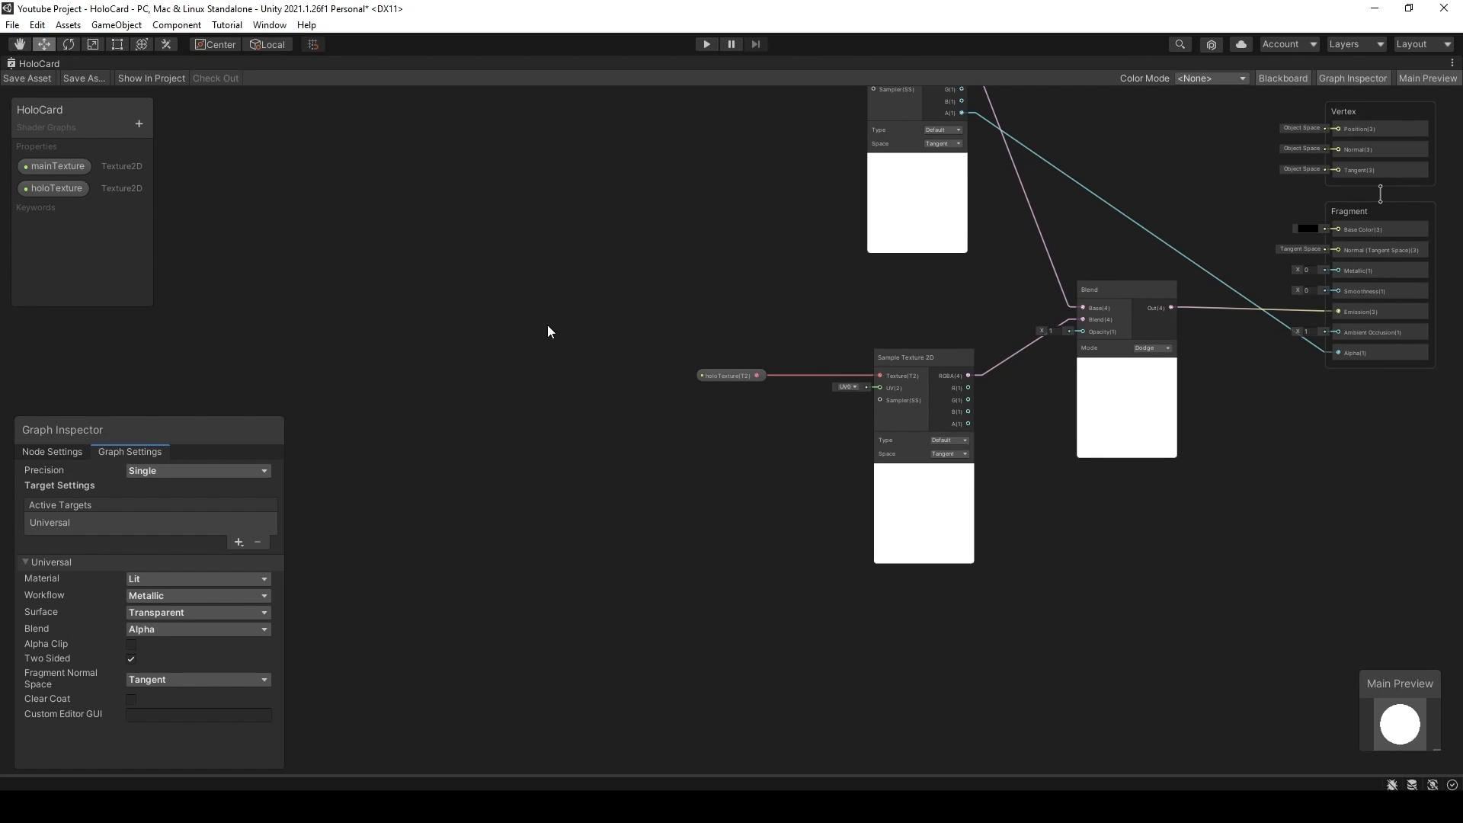
key(space)
text(sim)
key(Return)
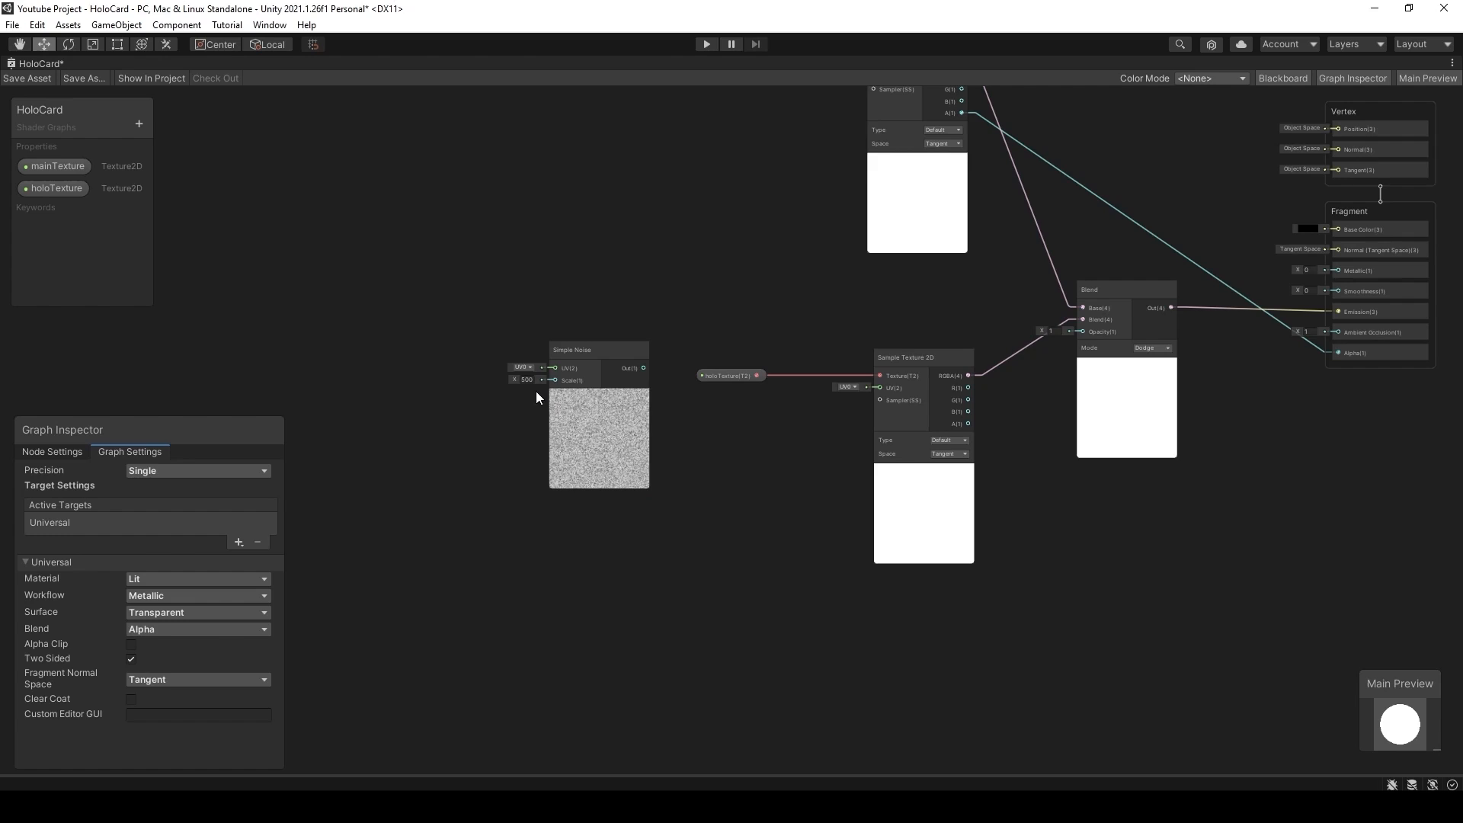
scroll(528, 406, up, 3)
click(531, 367)
text(20)
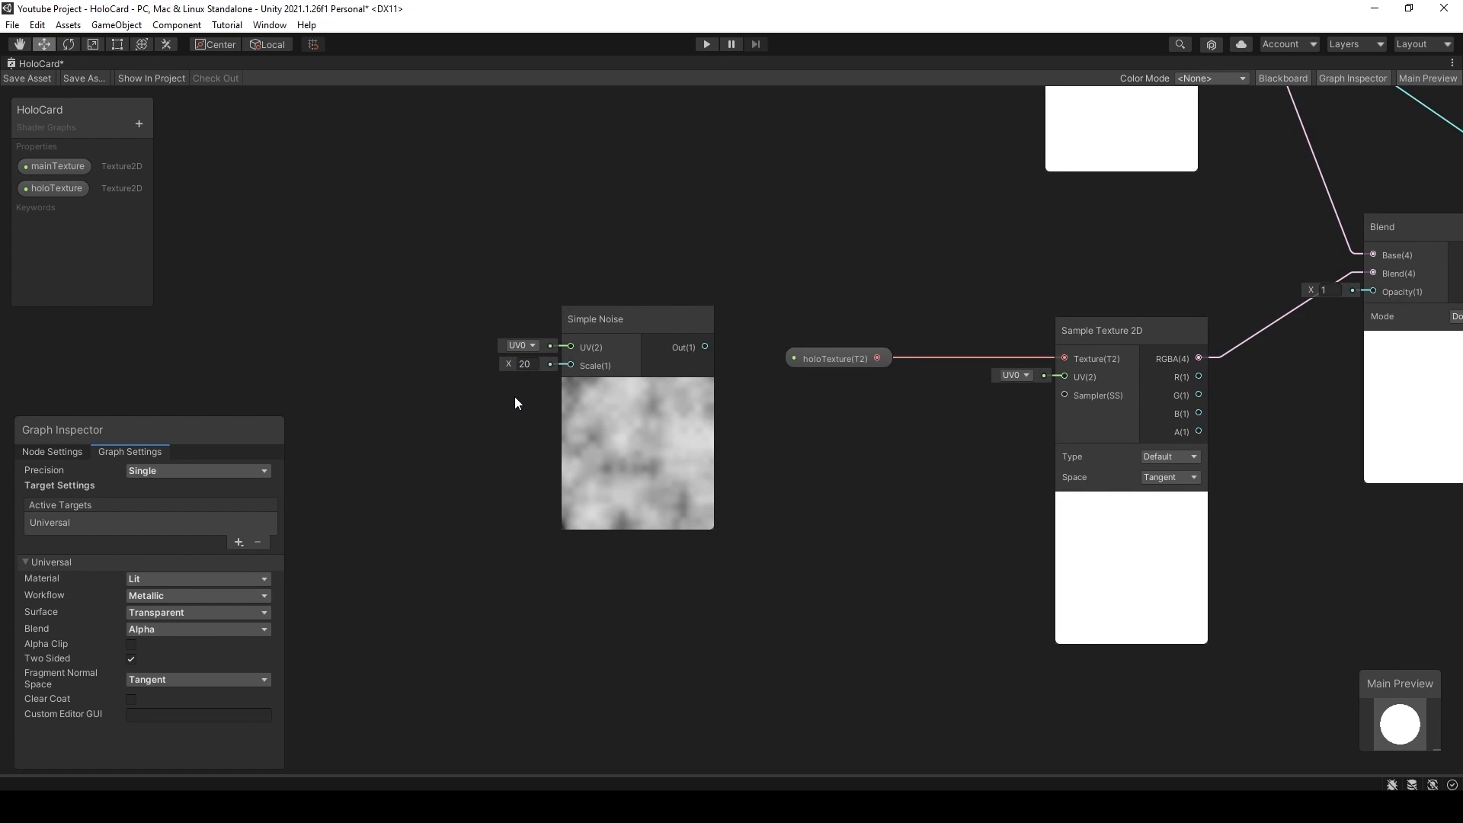
- Move the Simple Noise node further from the texture sample and add a Tiling And Offset node between them
scroll(544, 396, down, 3)
middle_drag(545, 396, 673, 423)
drag(714, 372, 917, 442)
click(608, 371)
key(space)
text(til)
key(Return)
scroll(609, 372, up, 2)
scroll(918, 443, up, 2)
middle_drag(917, 442, 741, 398)
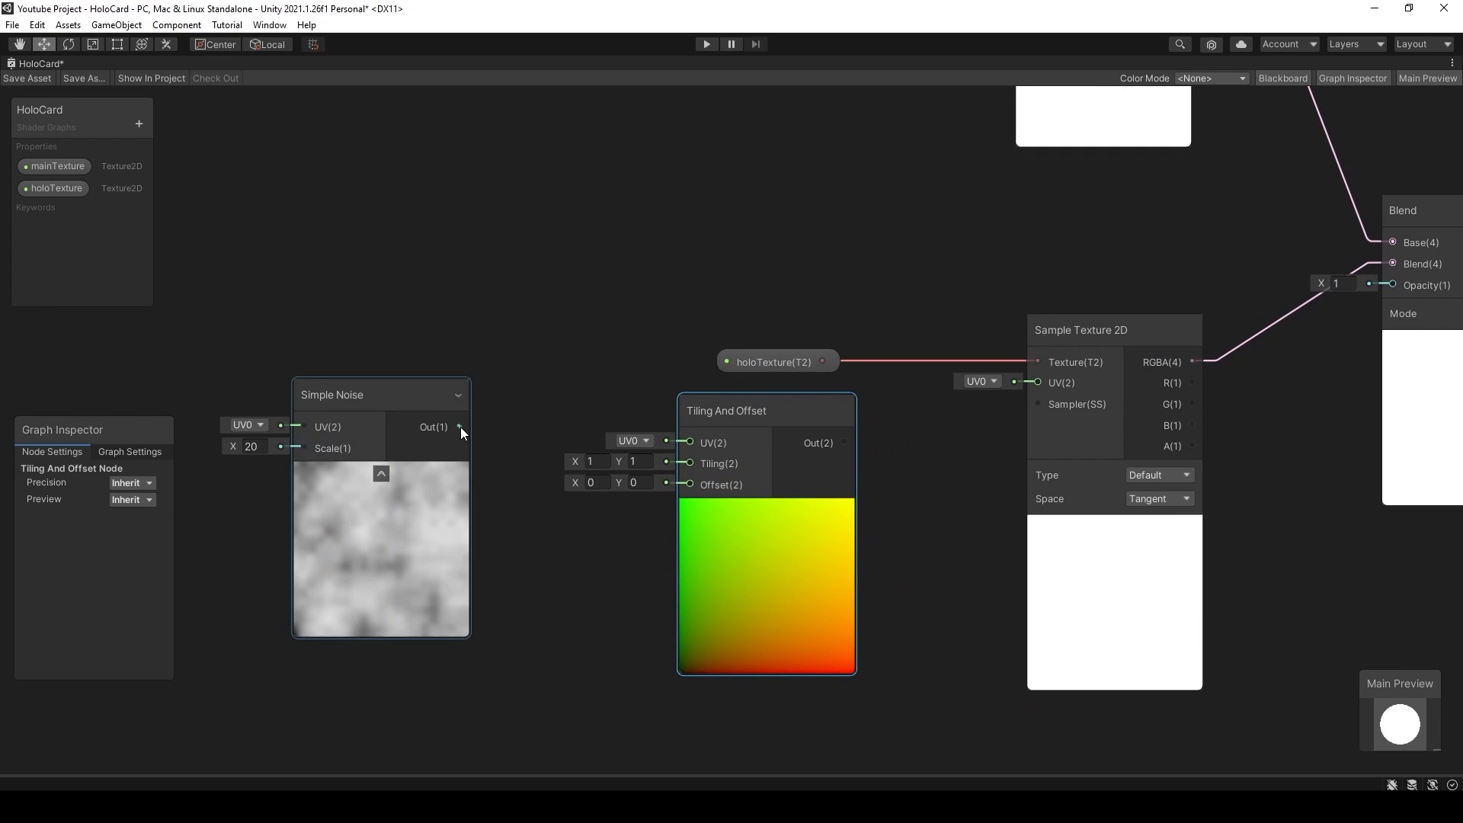
- Connect Simple Noise's Out to the Tiling And Offset node's Offset, and that node's Out to the holoTexture sample's UV
drag(460, 426, 698, 500)
drag(696, 491, 697, 492)
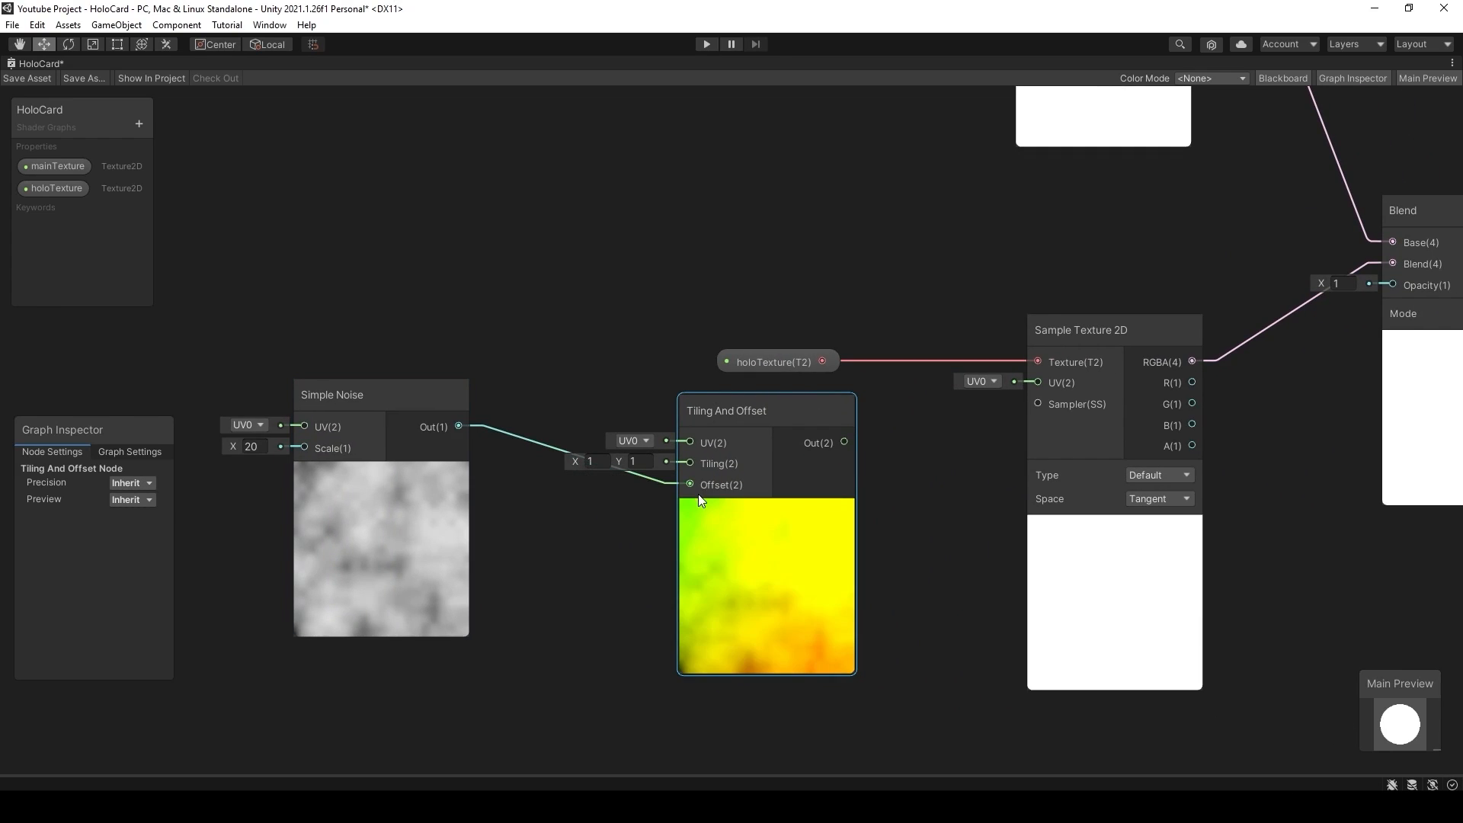
scroll(709, 480, down, 2)
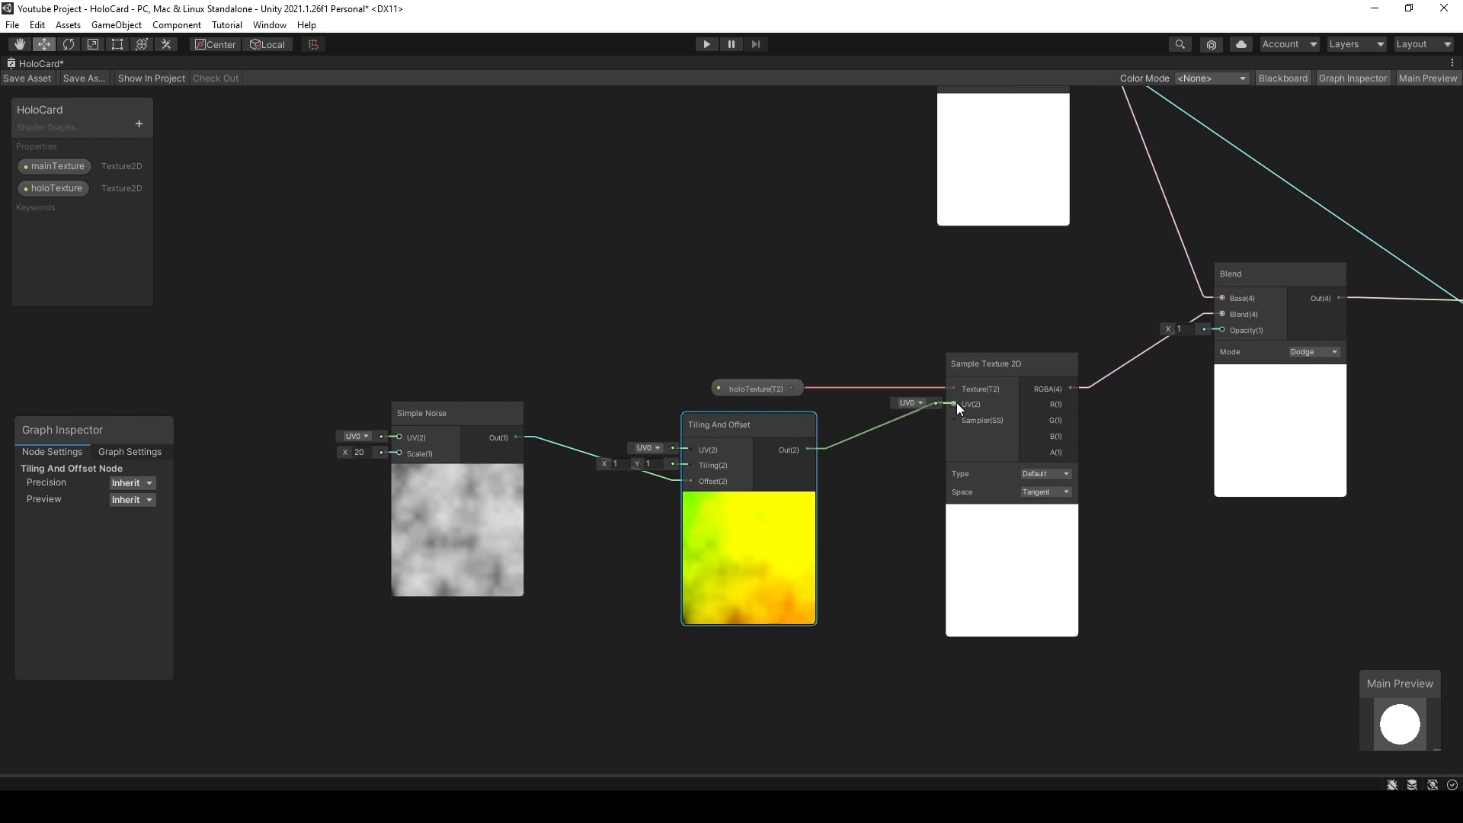
drag(428, 423, 460, 464)
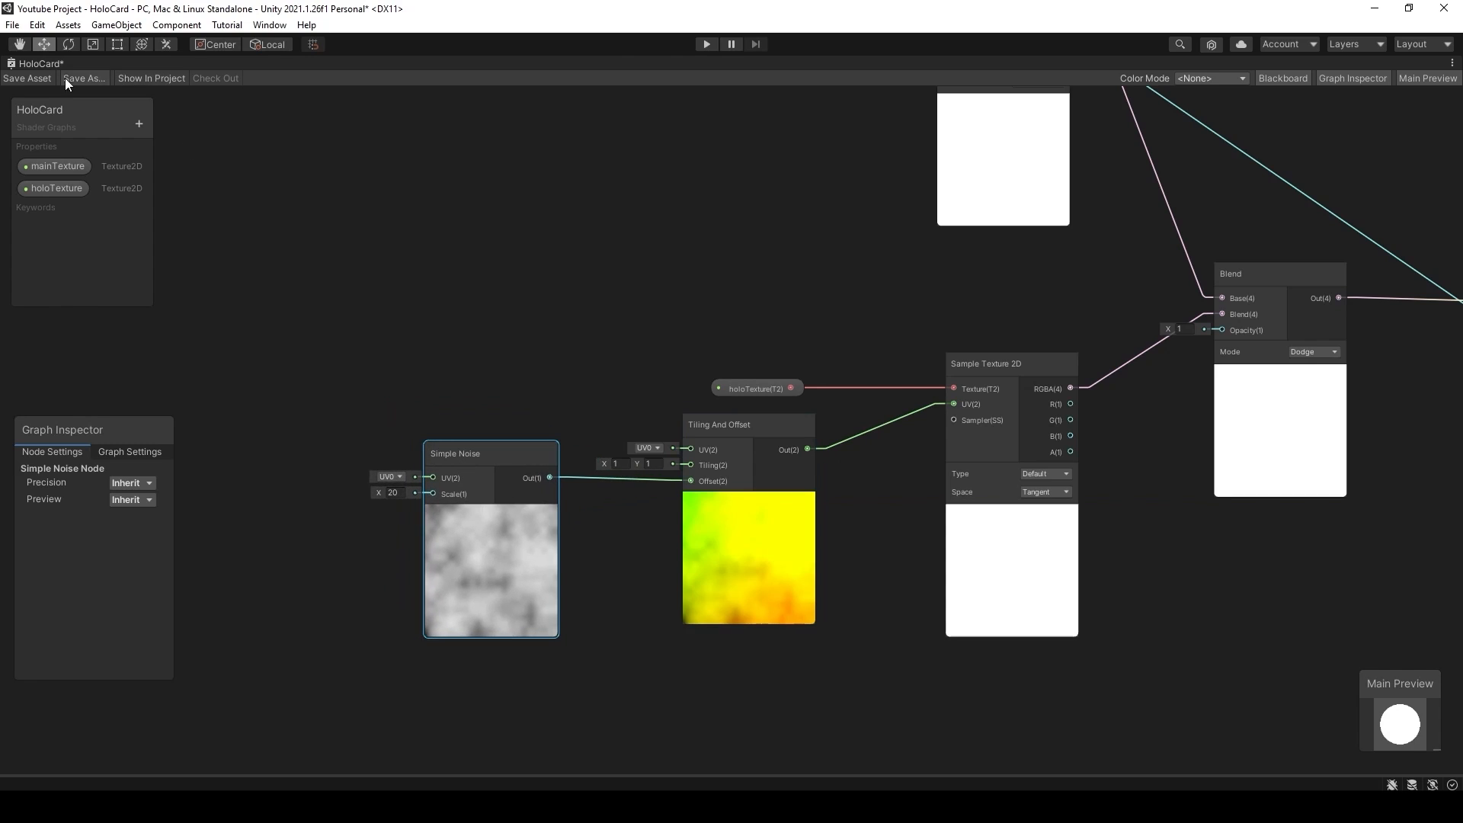
- Save the HoloCard graph and view the distorted holo texture on the card in the scene
key(shift+space)
click(196, 63)
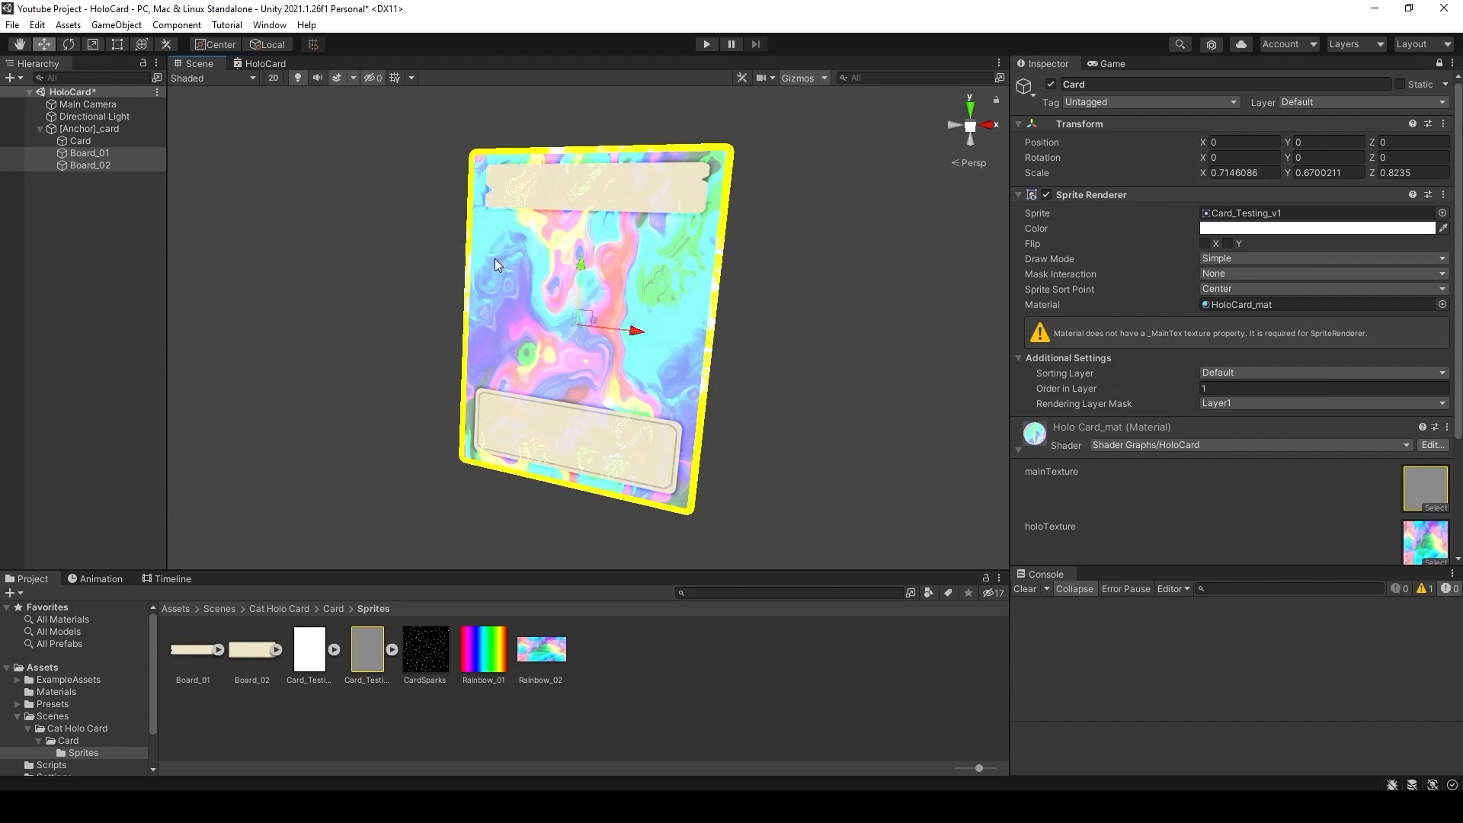
alt+drag(646, 271, 625, 316)
alt+drag(305, 144, 317, 169)
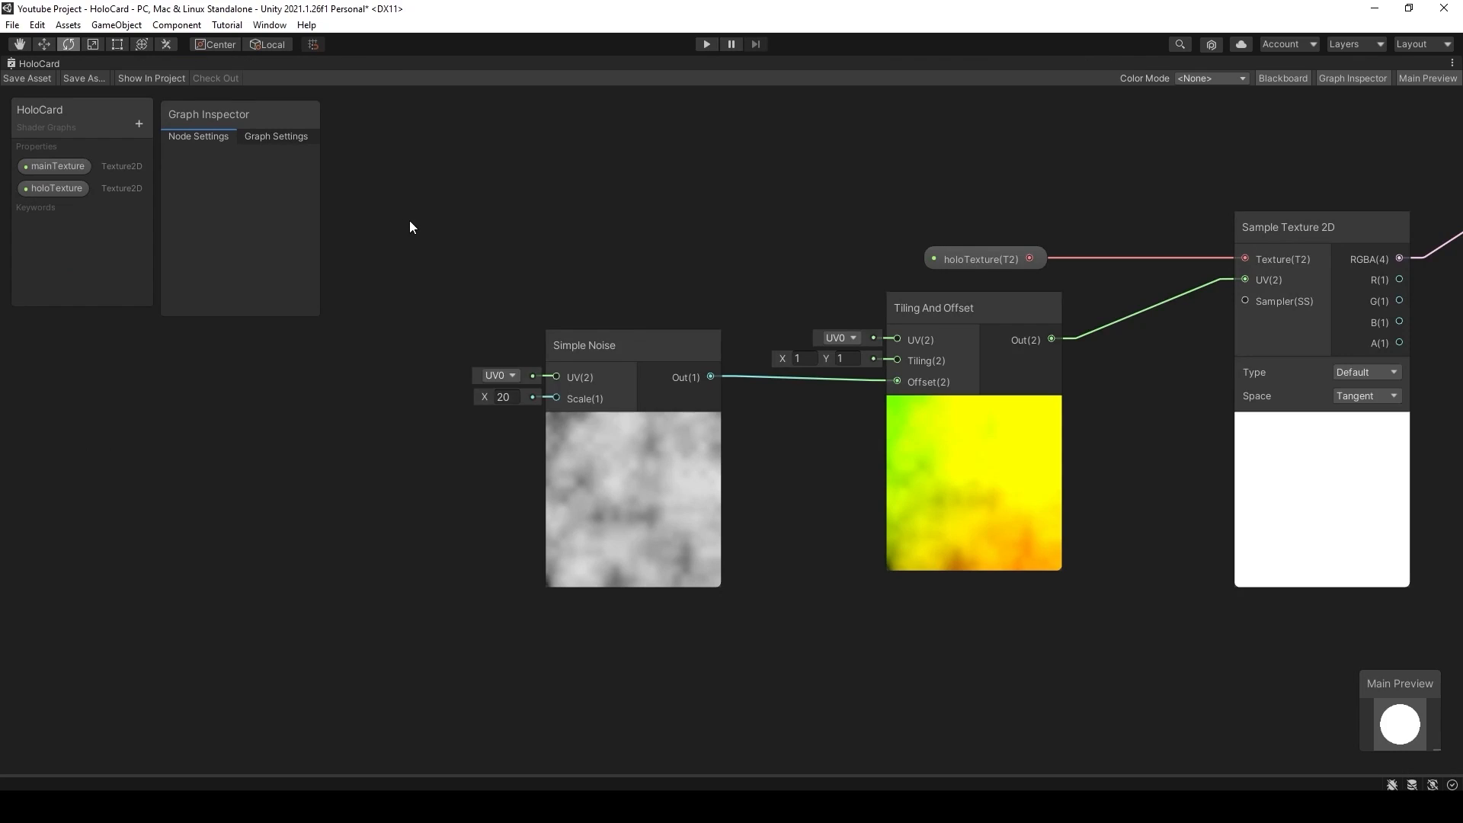
- Add a Float node and connect its output to the Simple Noise node's Scale input
key(space)
text(float)
key(Return)
drag(464, 248, 557, 397)
drag(306, 414, 340, 400)
- Convert the Float node to a property named distortionAmount, using Slider mode with a default of 20
right_click(340, 400)
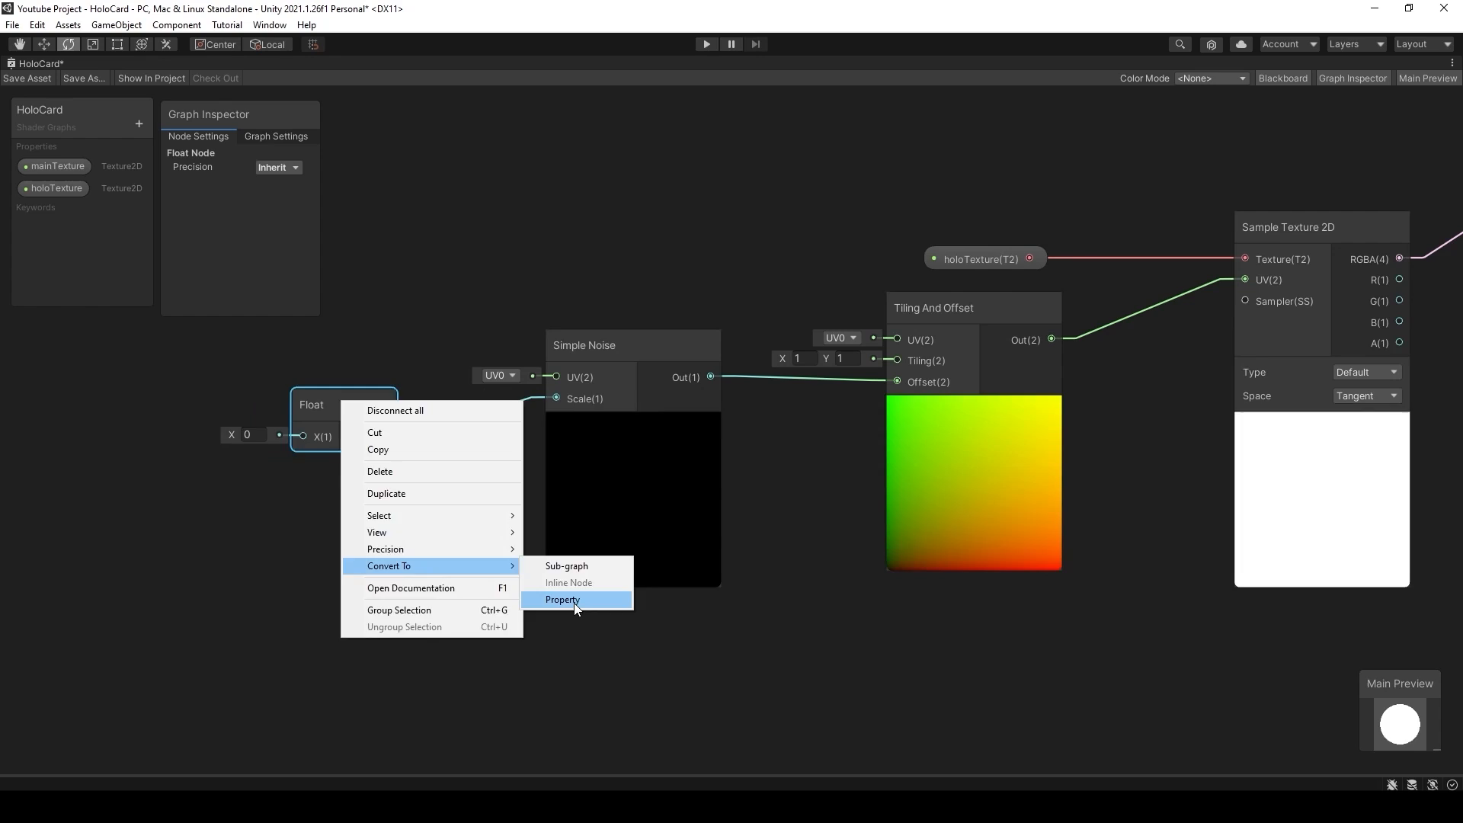
click(574, 600)
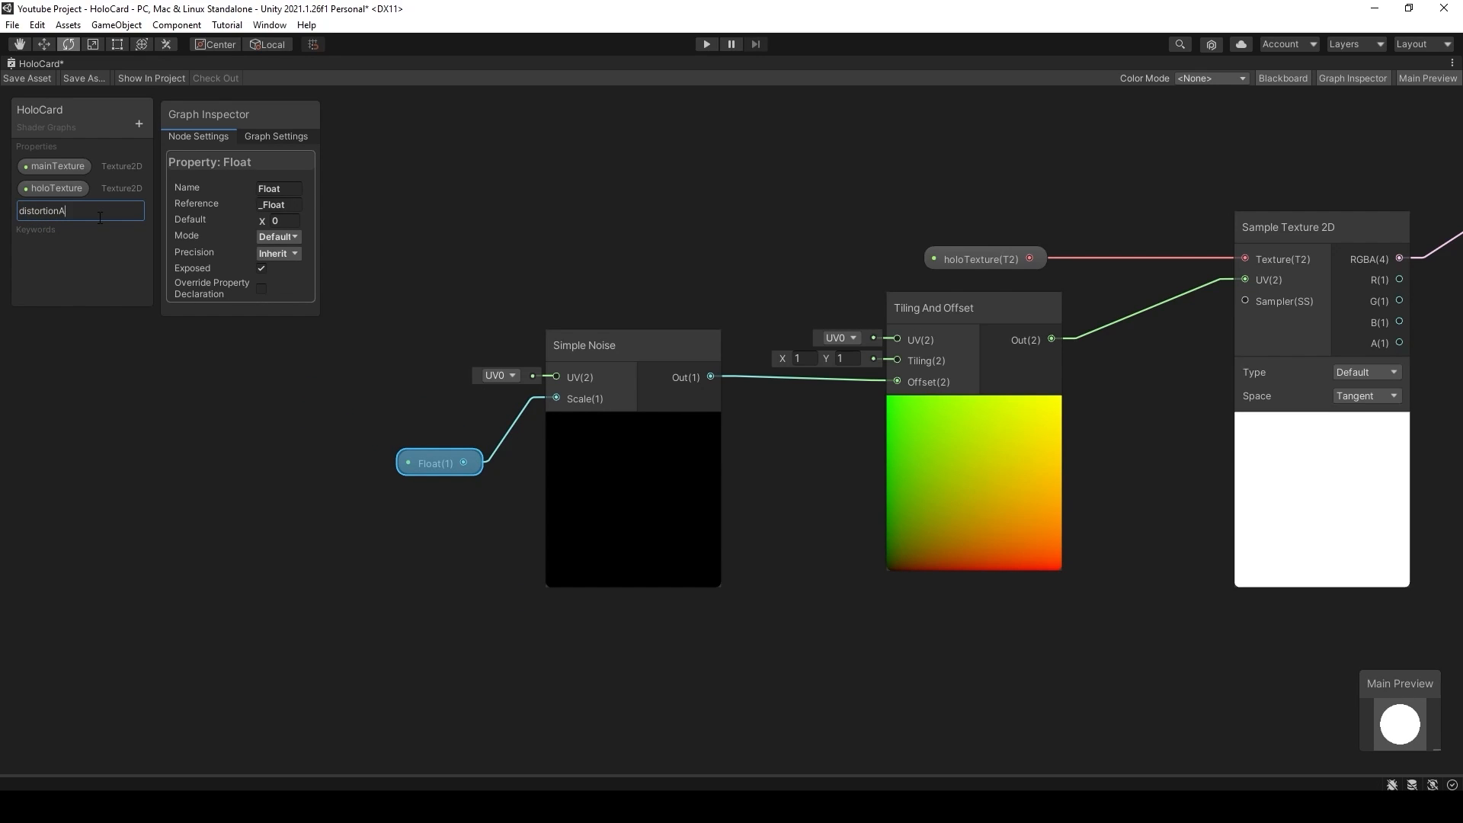
text(mount)
key(Return)
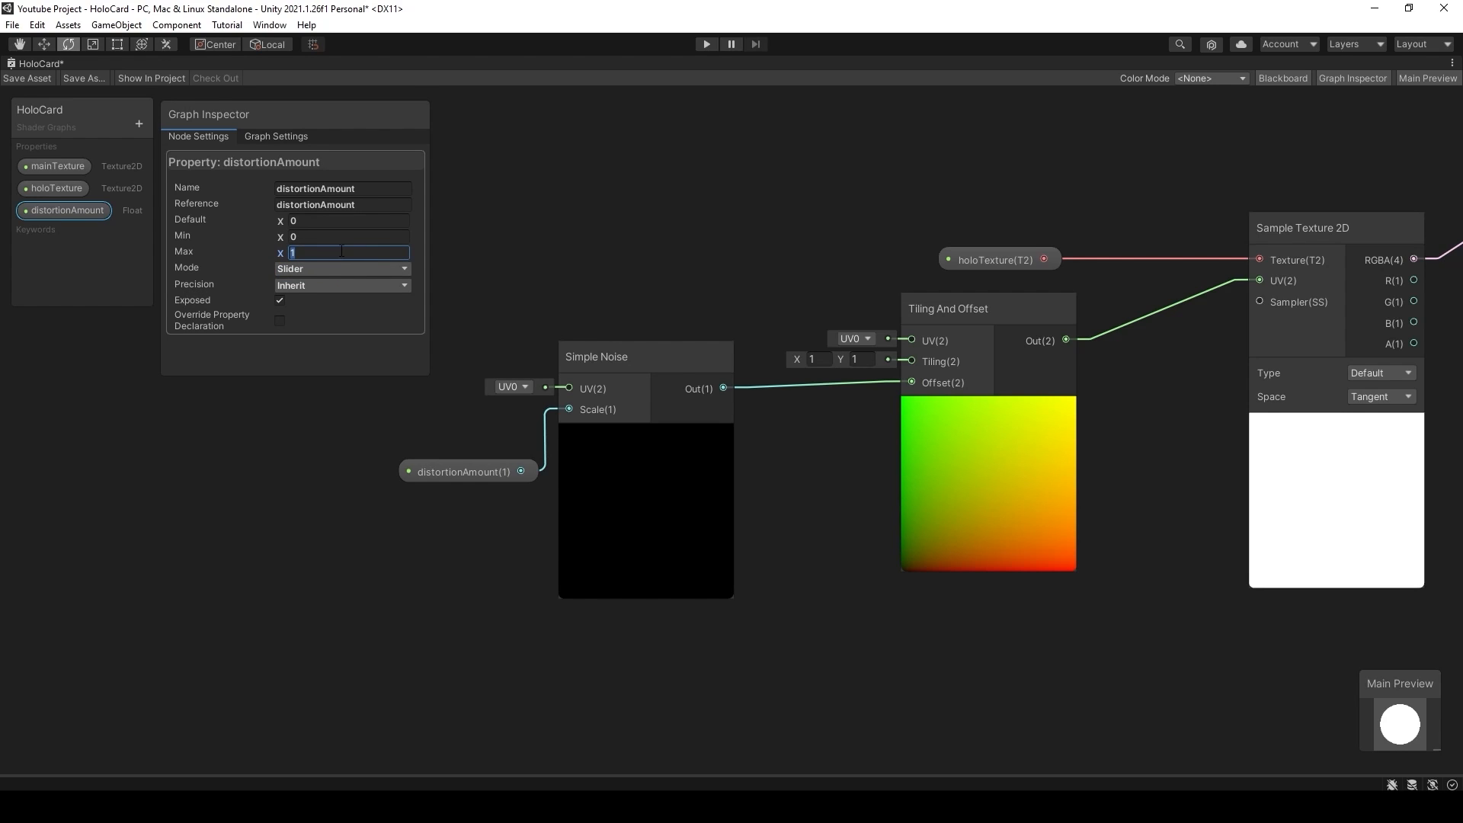
click(337, 220)
text(20)
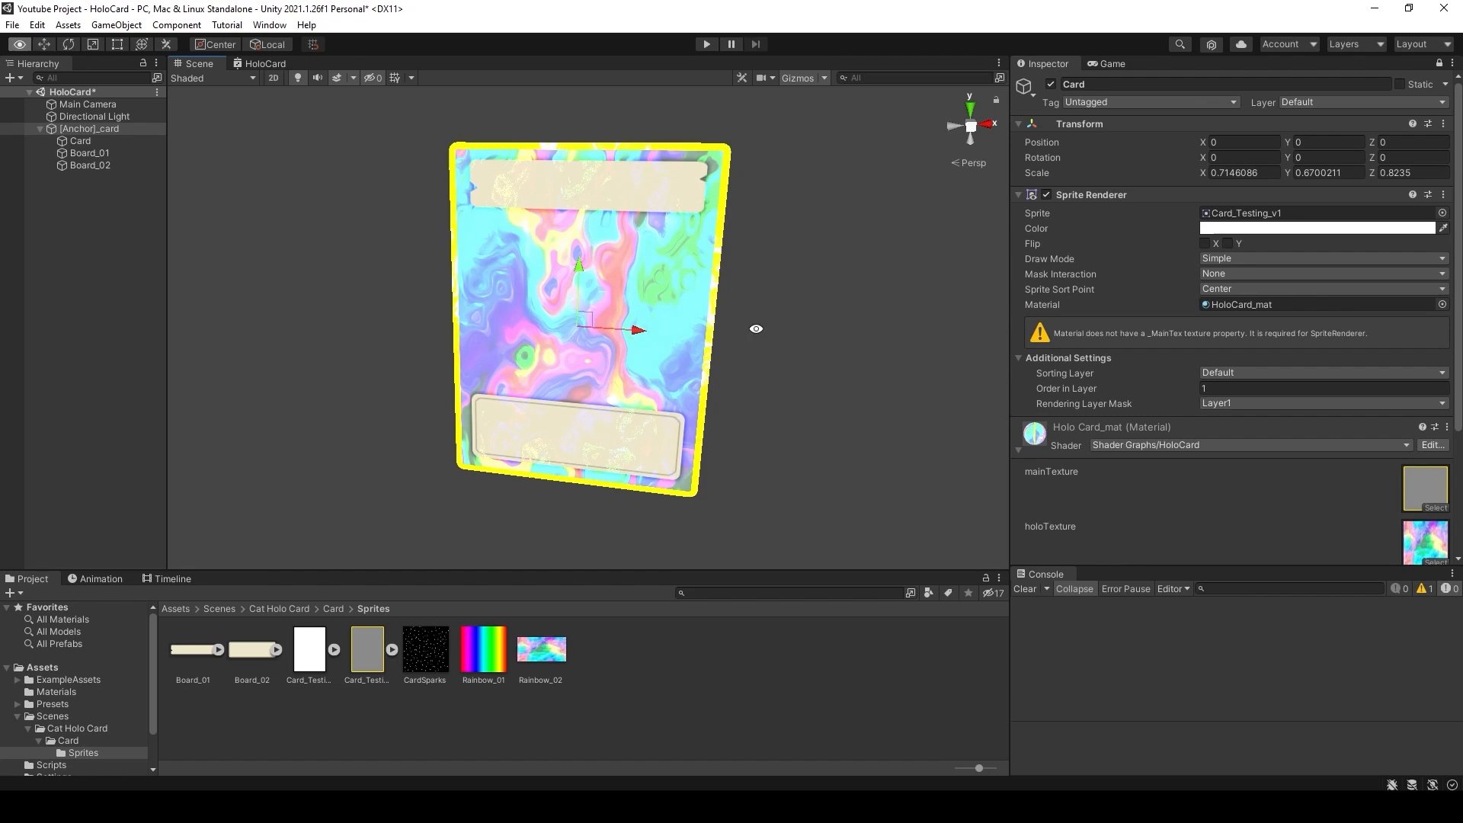
- Vary the distortionAmount slider of HoloCard_mat to test the distortion on the card
alt+drag(756, 328, 786, 334)
scroll(1145, 352, down, 4)
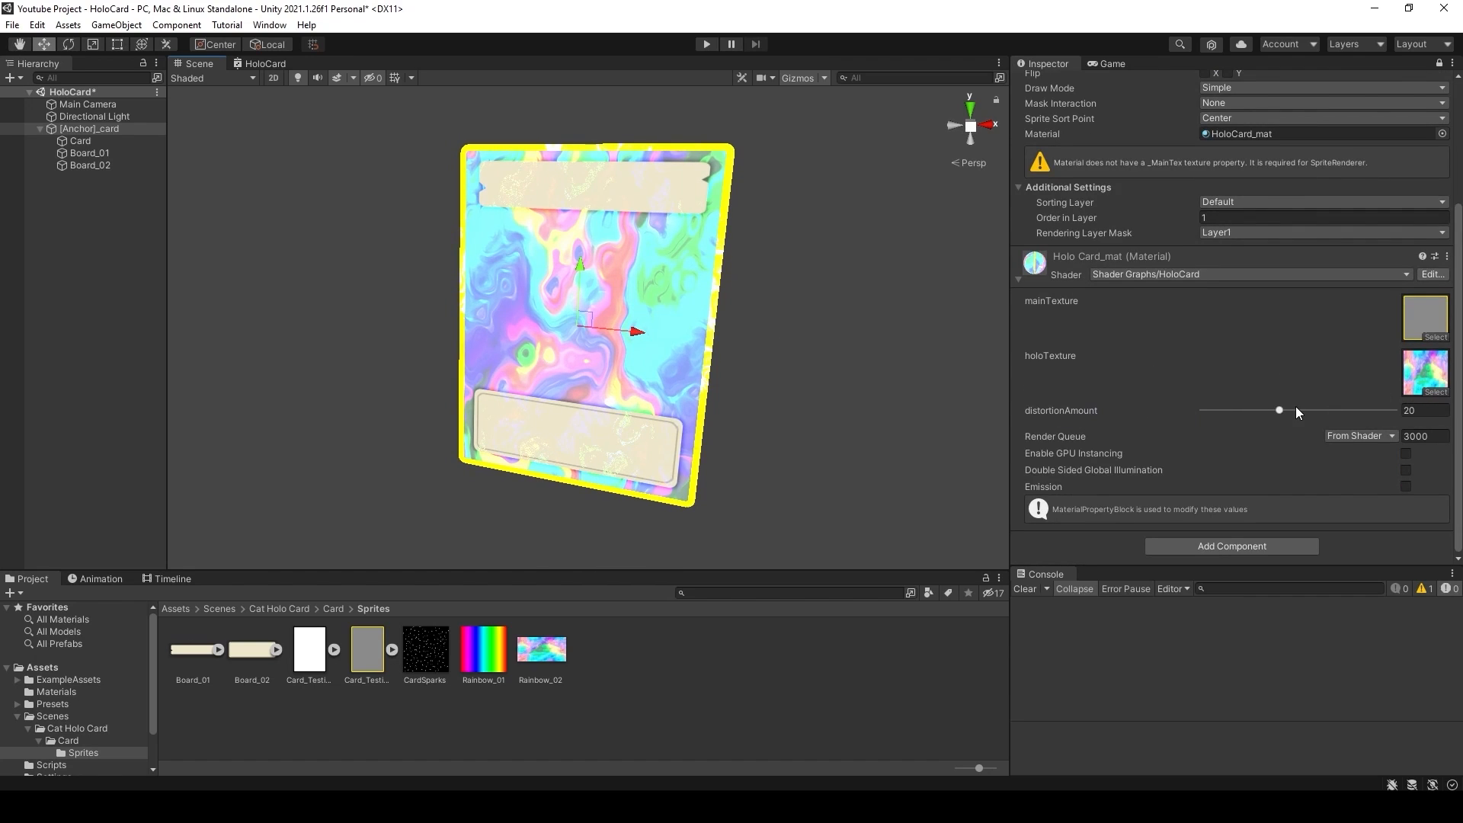
drag(1293, 410, 1315, 436)
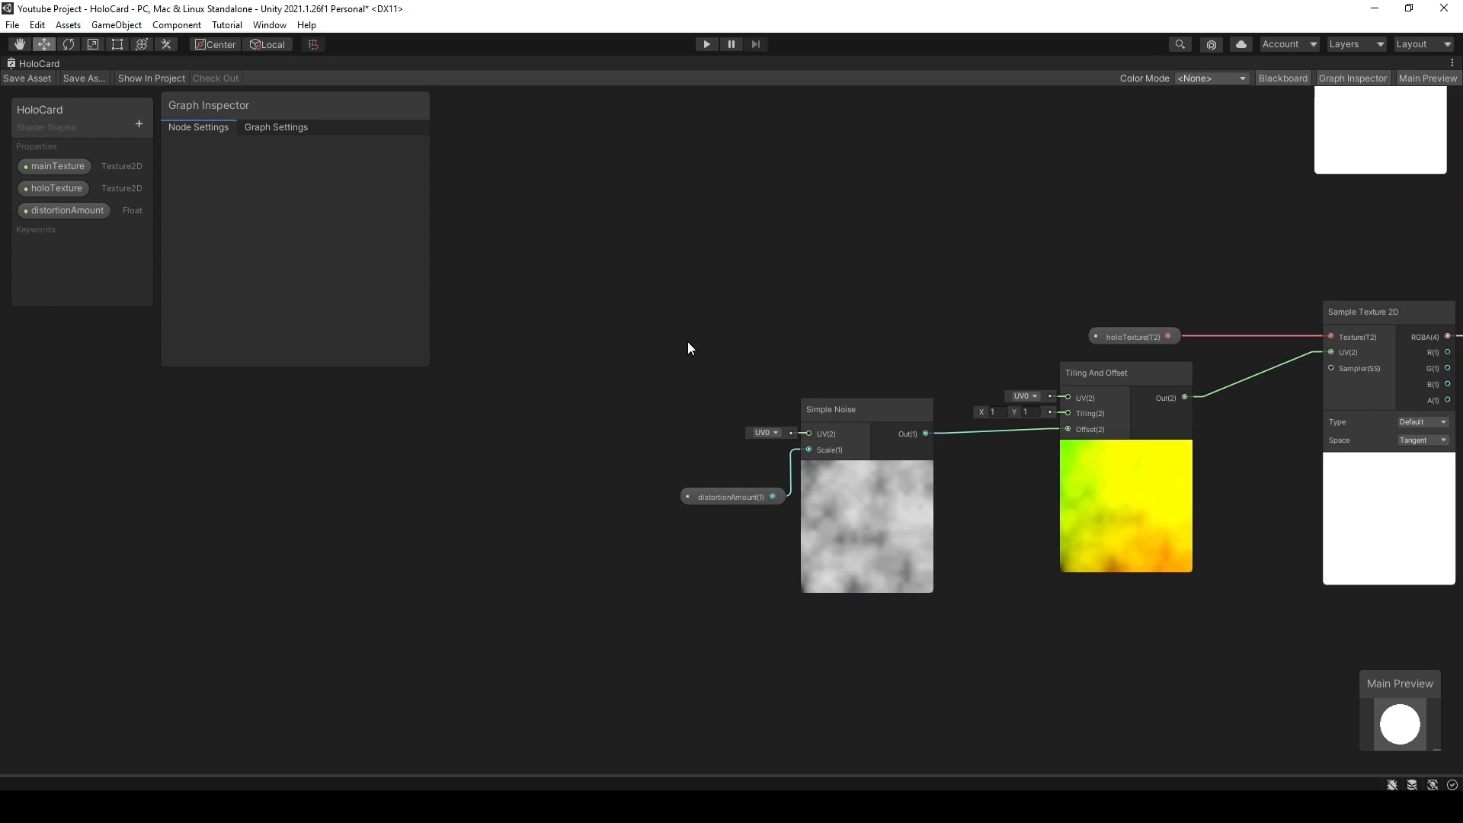
- Add a second Tiling And Offset node before Simple Noise and connect its Out to the noise's UV input
key(space)
text(til)
key(Return)
click(756, 448)
drag(714, 369, 568, 401)
drag(742, 431, 807, 433)
drag(597, 413, 610, 417)
- Add a View Direction node in Tangent space and connect it to the new Tiling And Offset node's Offset input
middle_drag(607, 377, 705, 368)
key(space)
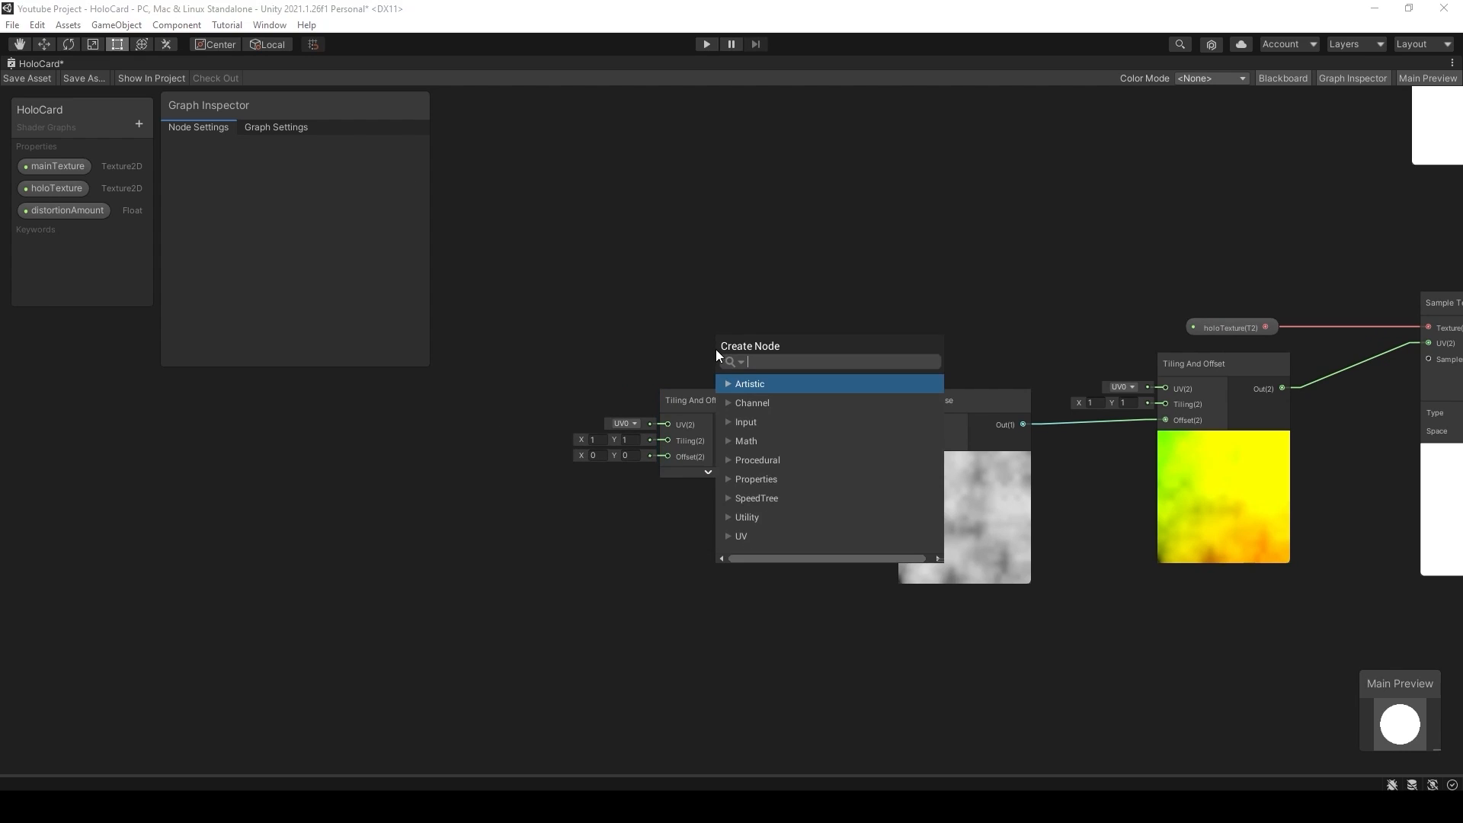
text(view)
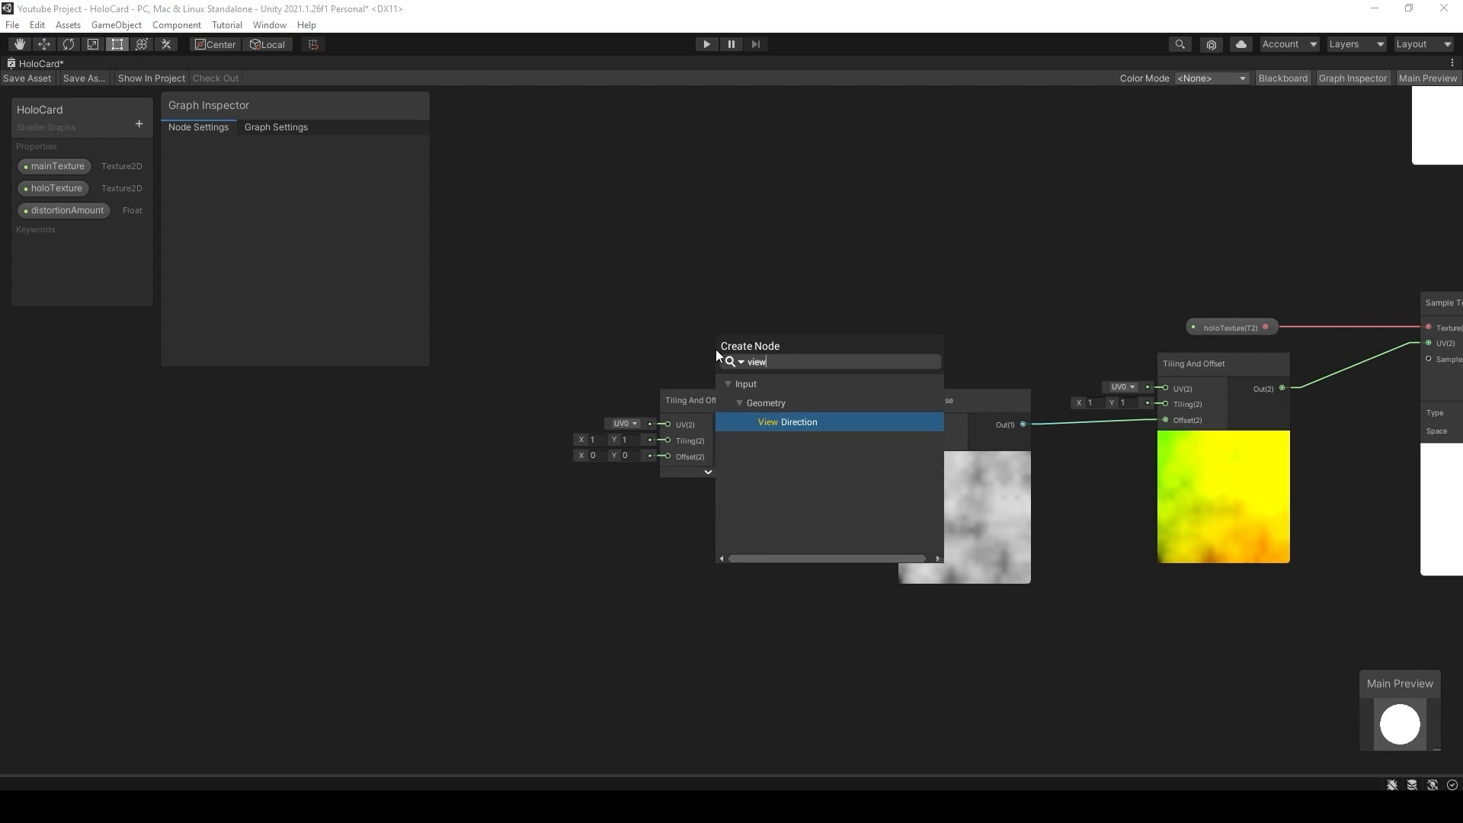
key(Return)
drag(773, 386, 671, 456)
drag(457, 448, 494, 427)
click(508, 477)
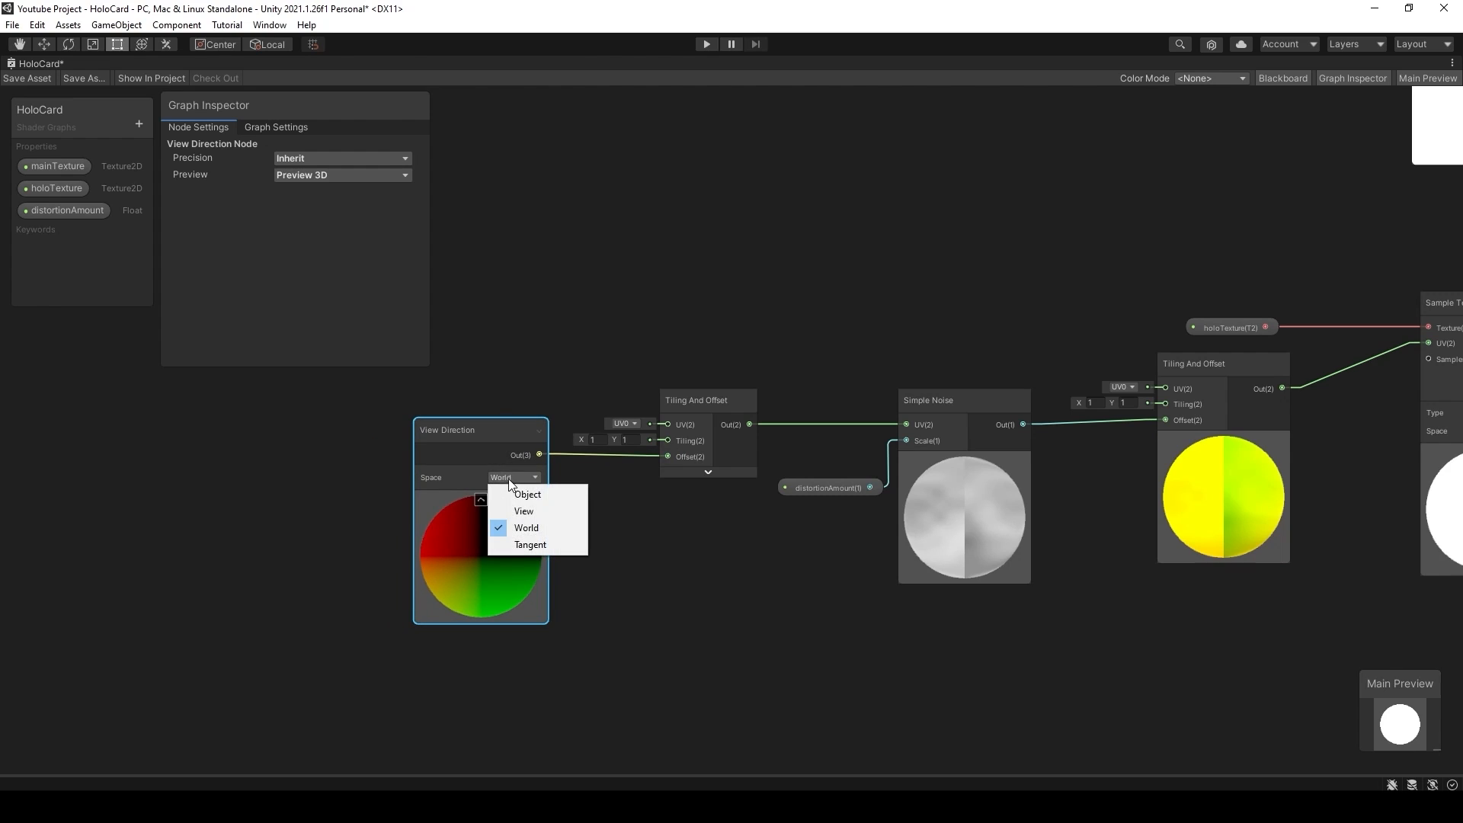
click(519, 546)
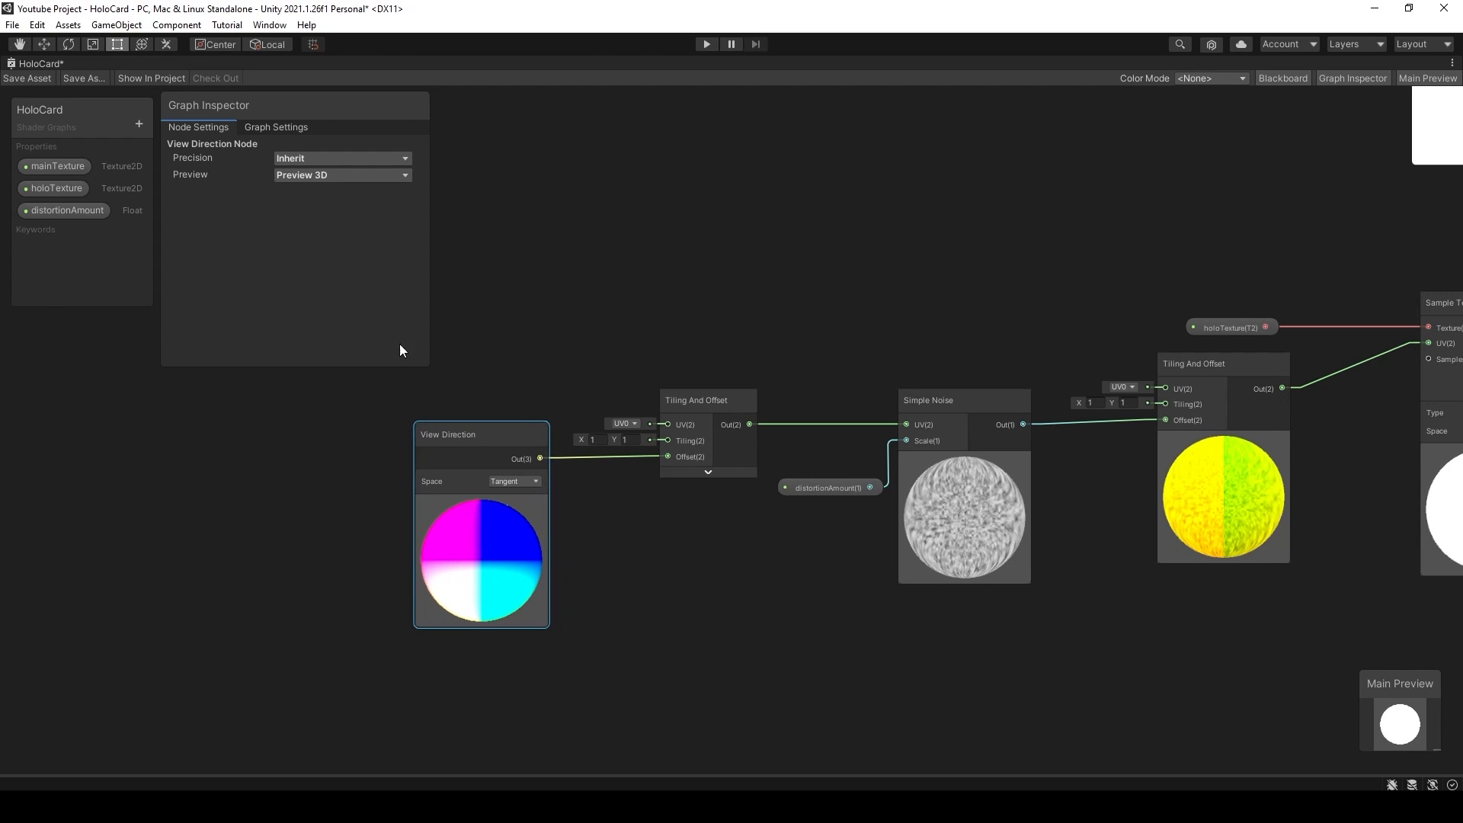
- Set HoloCard_mat's distortionAmount to 4 and view the angle-dependent distortion on the card from several directions
click(634, 232)
key(shift+space)
click(200, 64)
alt+drag(518, 246, 289, 427)
scroll(1314, 445, down, 3)
drag(1314, 443, 1218, 444)
alt+drag(770, 431, 1127, 487)
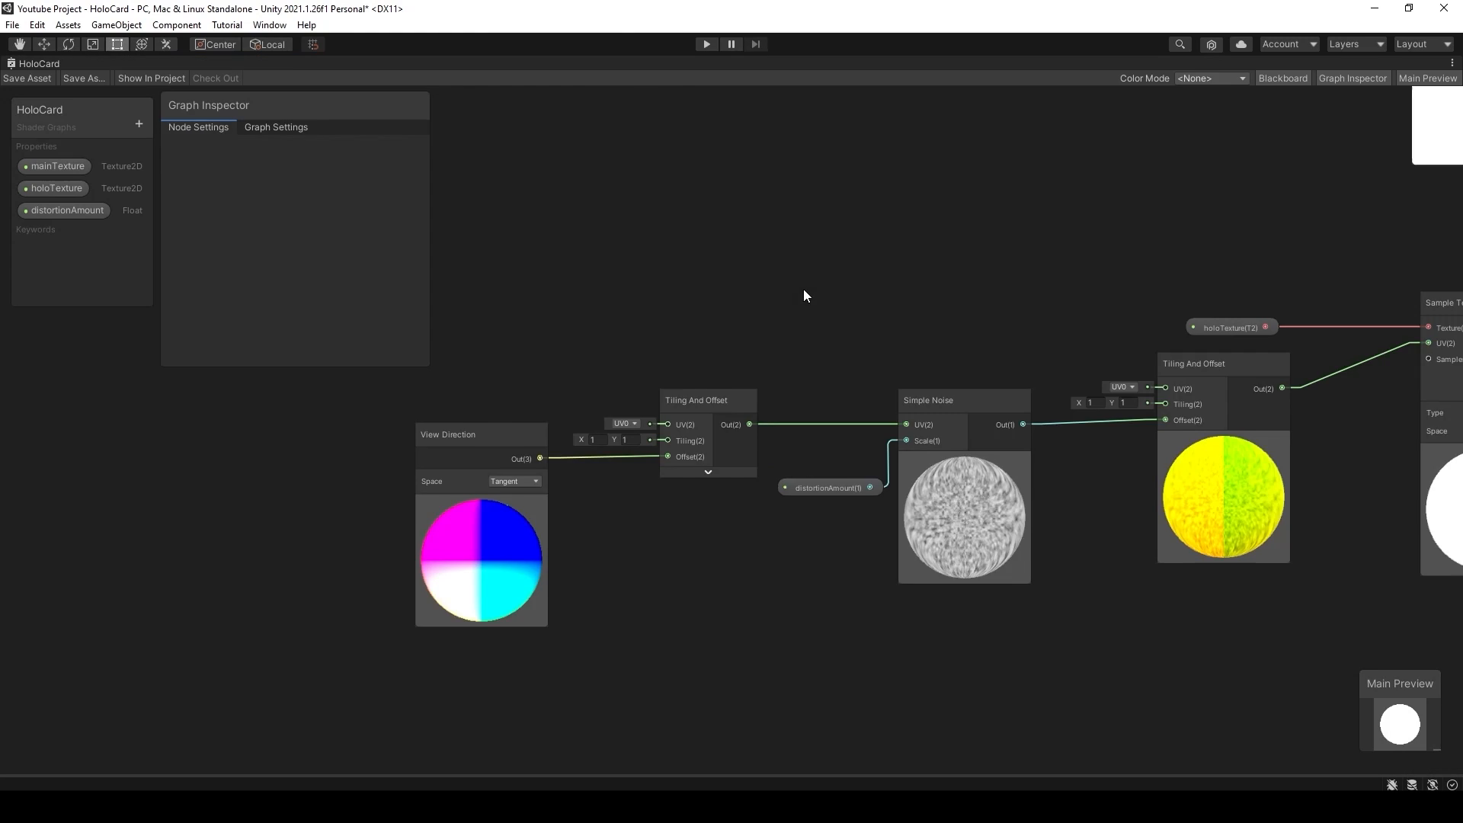
- Move the View Direction node away from Tiling And Offset and add a Float node above it
middle_drag(624, 325, 734, 368)
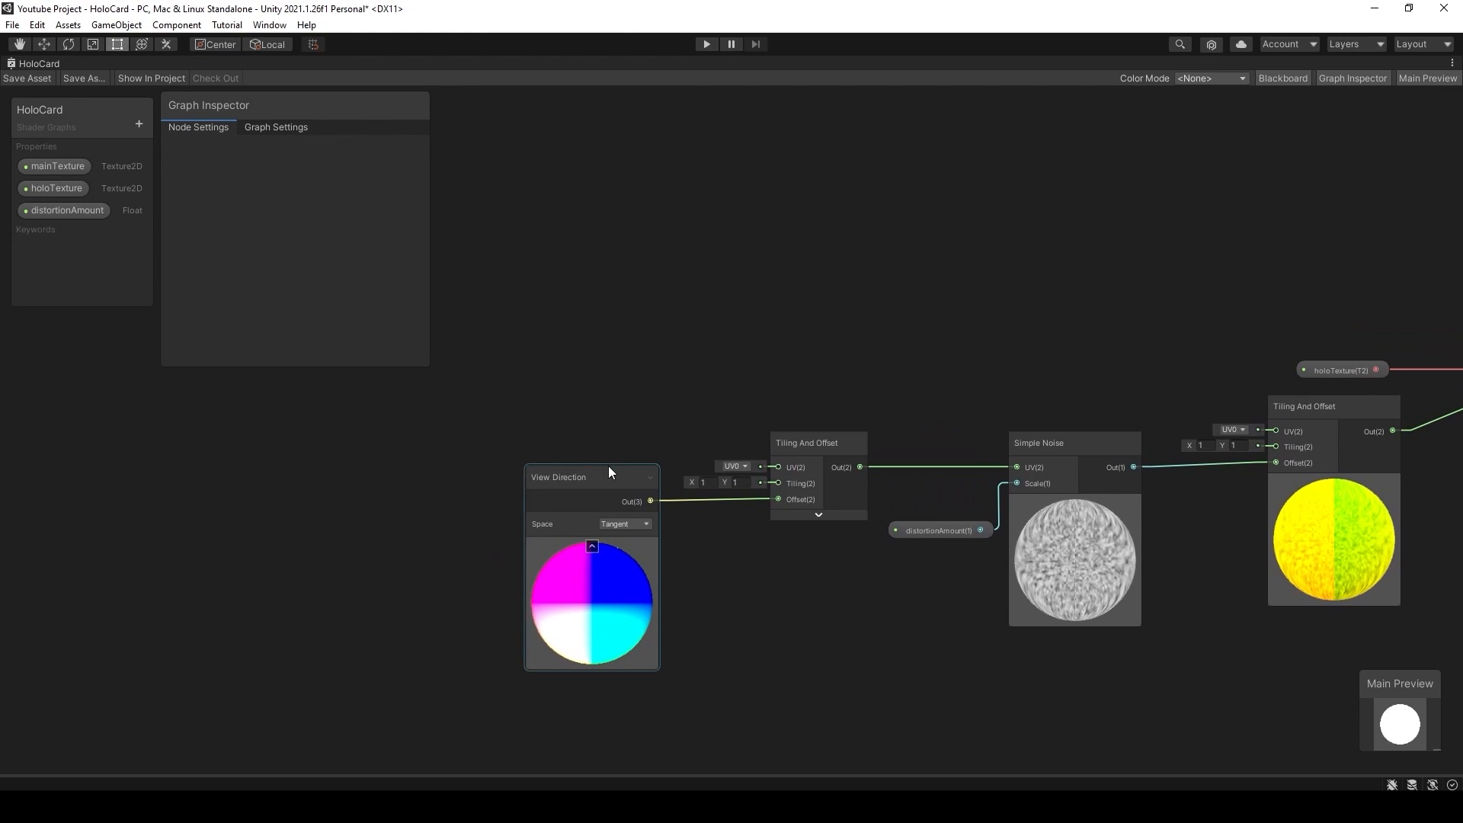
drag(609, 472, 533, 530)
key(space)
text(f)
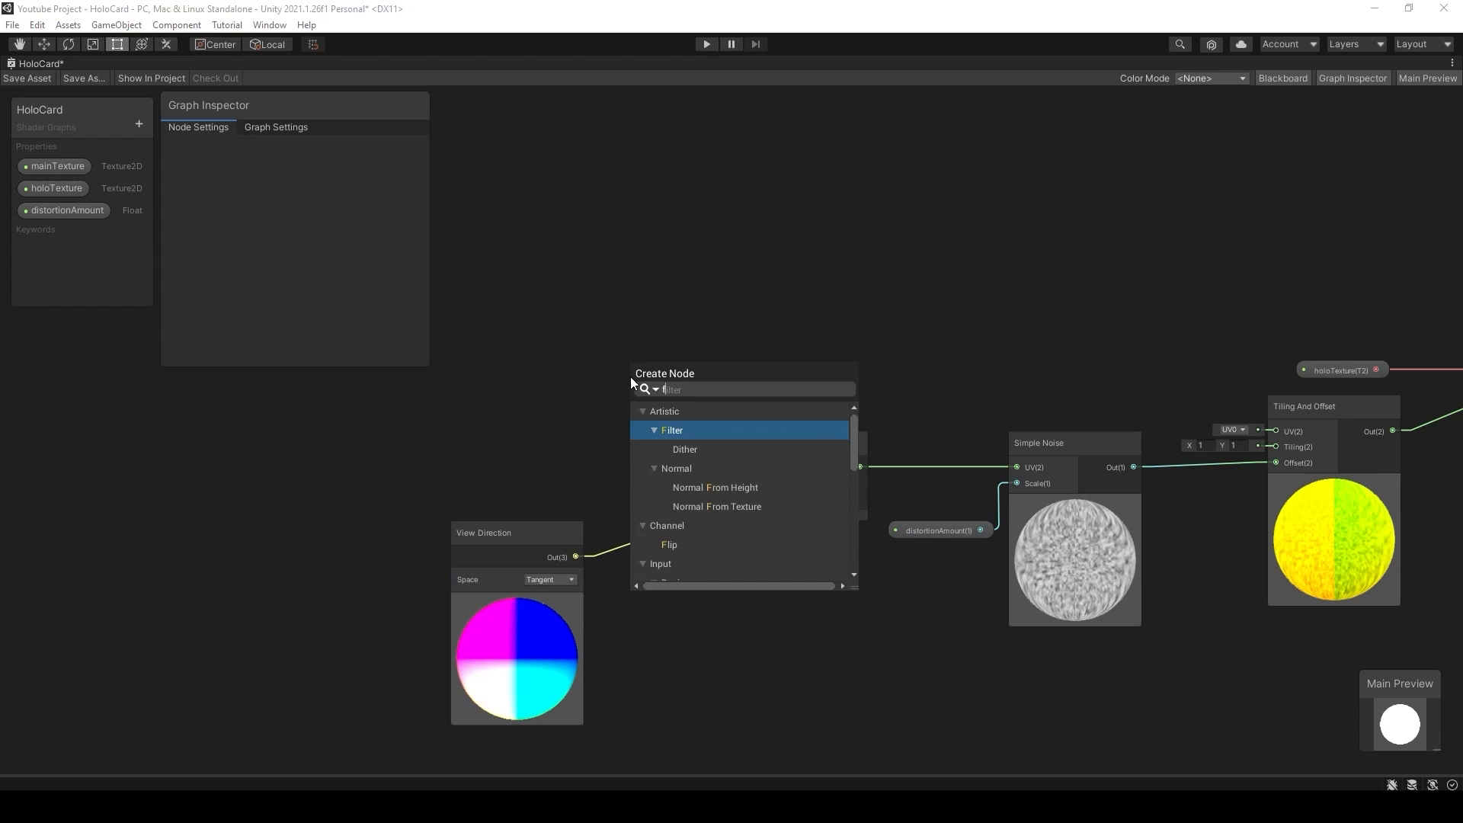
text(loat)
key(Return)
drag(664, 403, 523, 303)
middle_drag(523, 303, 638, 314)
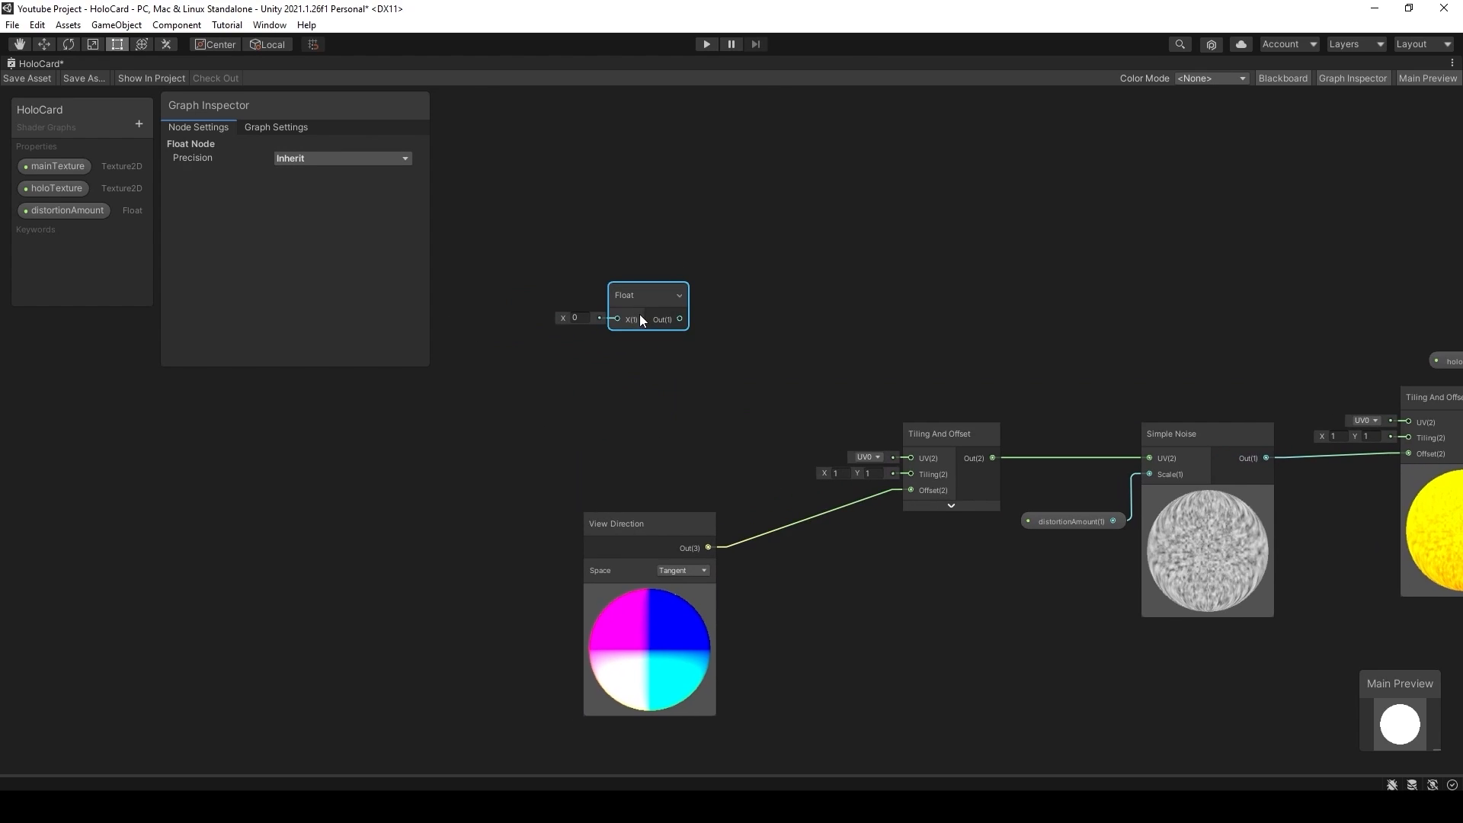
- Convert the new Float node to a property named offsetAmount
right_click(638, 314)
click(846, 461)
double_click(87, 232)
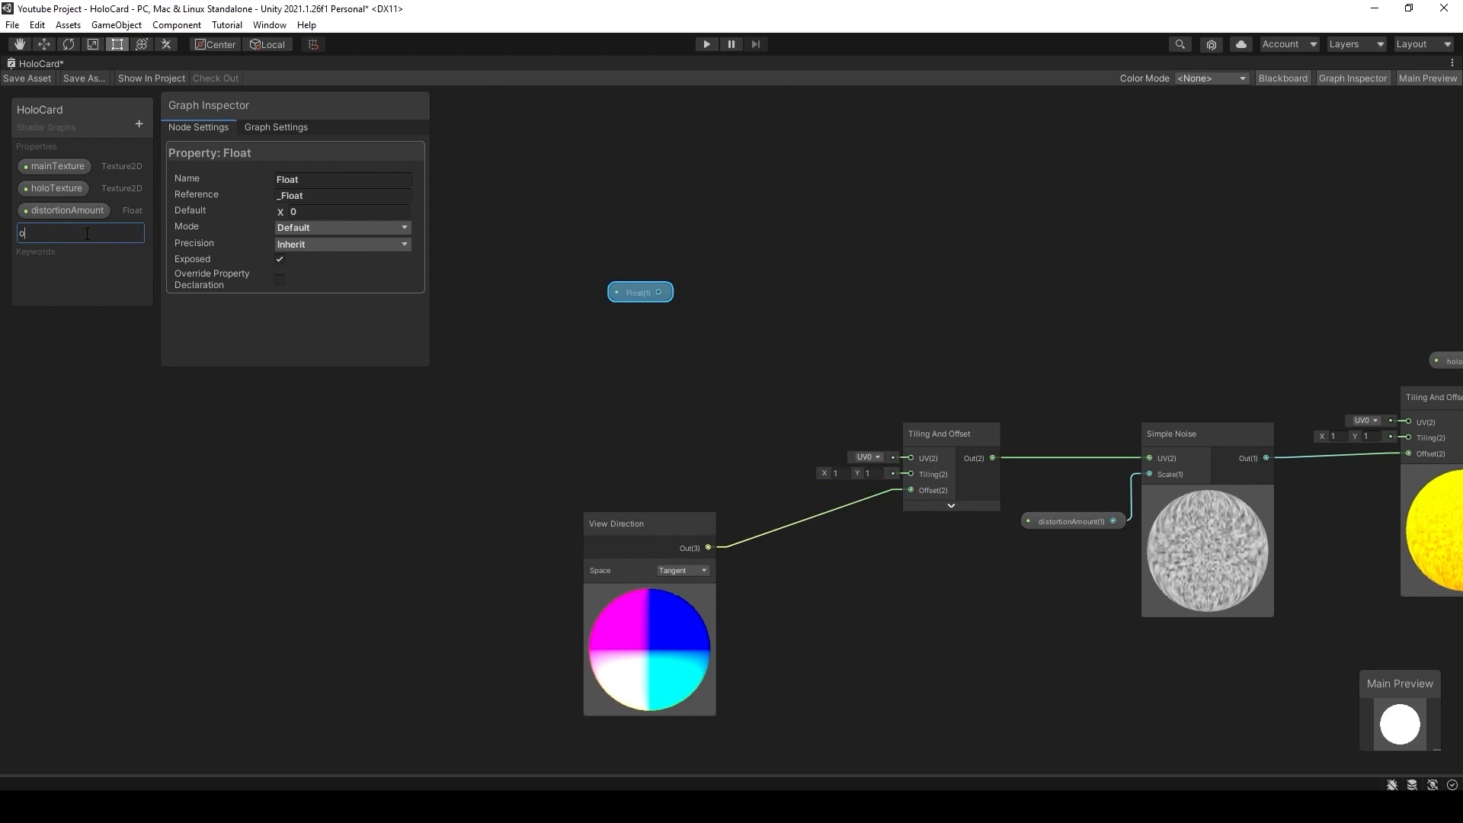
text(offsetAmount)
key(Return)
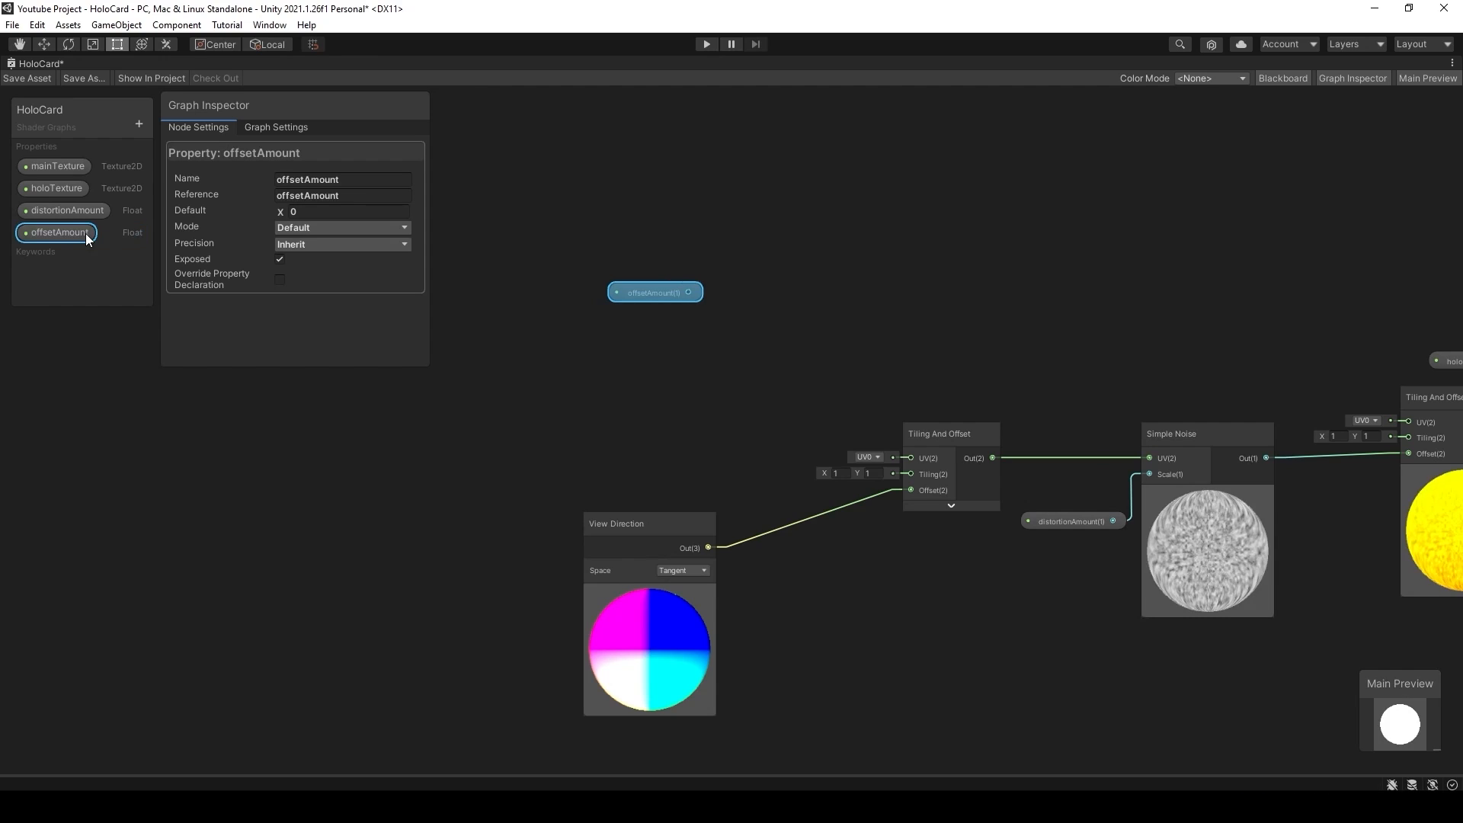
- Multiply offsetAmount by View Direction with a new Multiply node and feed the result into the first Tiling And Offset's Offset input
click(748, 280)
key(space)
text(mul)
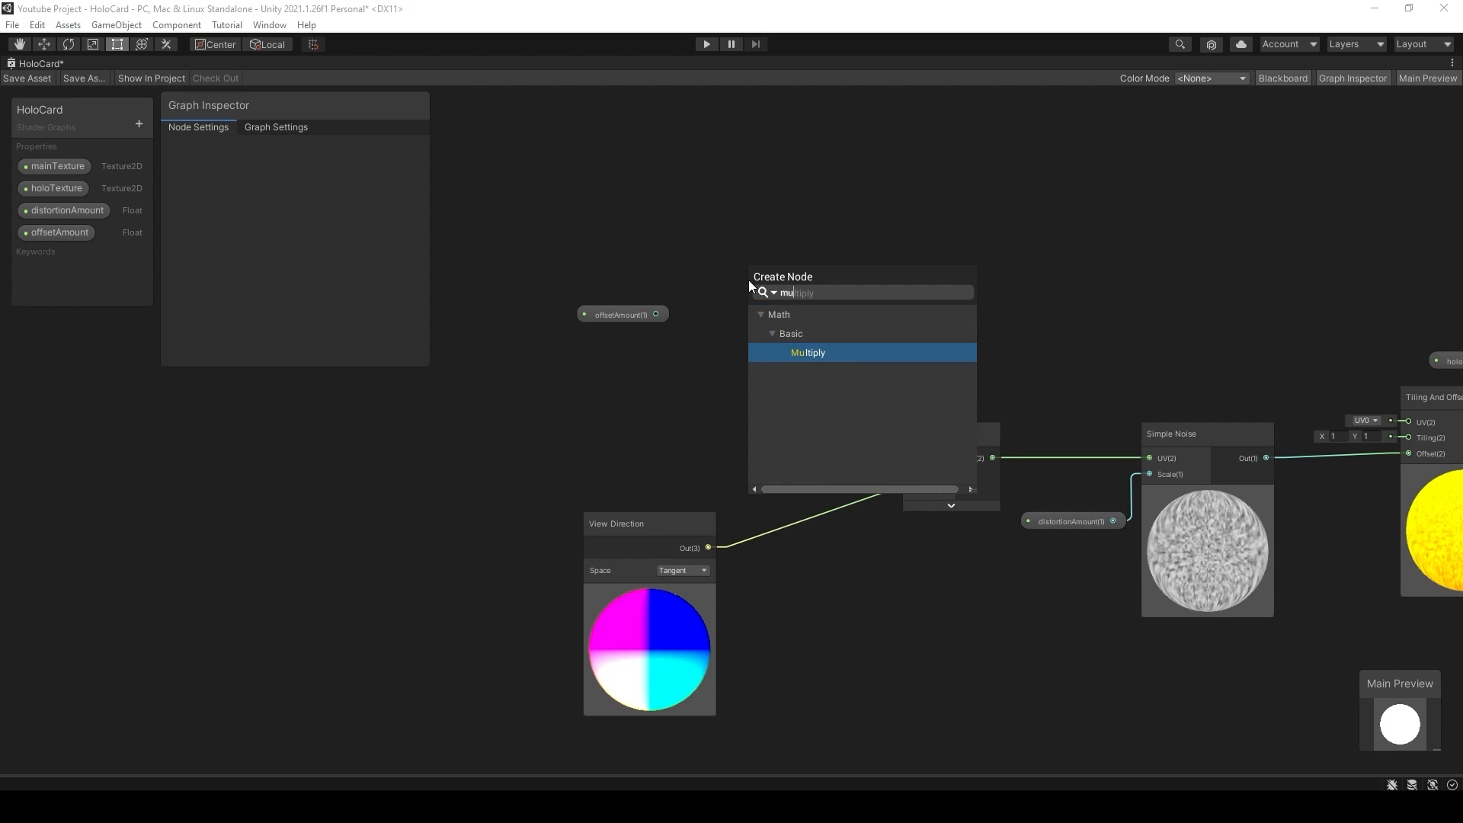
key(Return)
drag(784, 317, 789, 376)
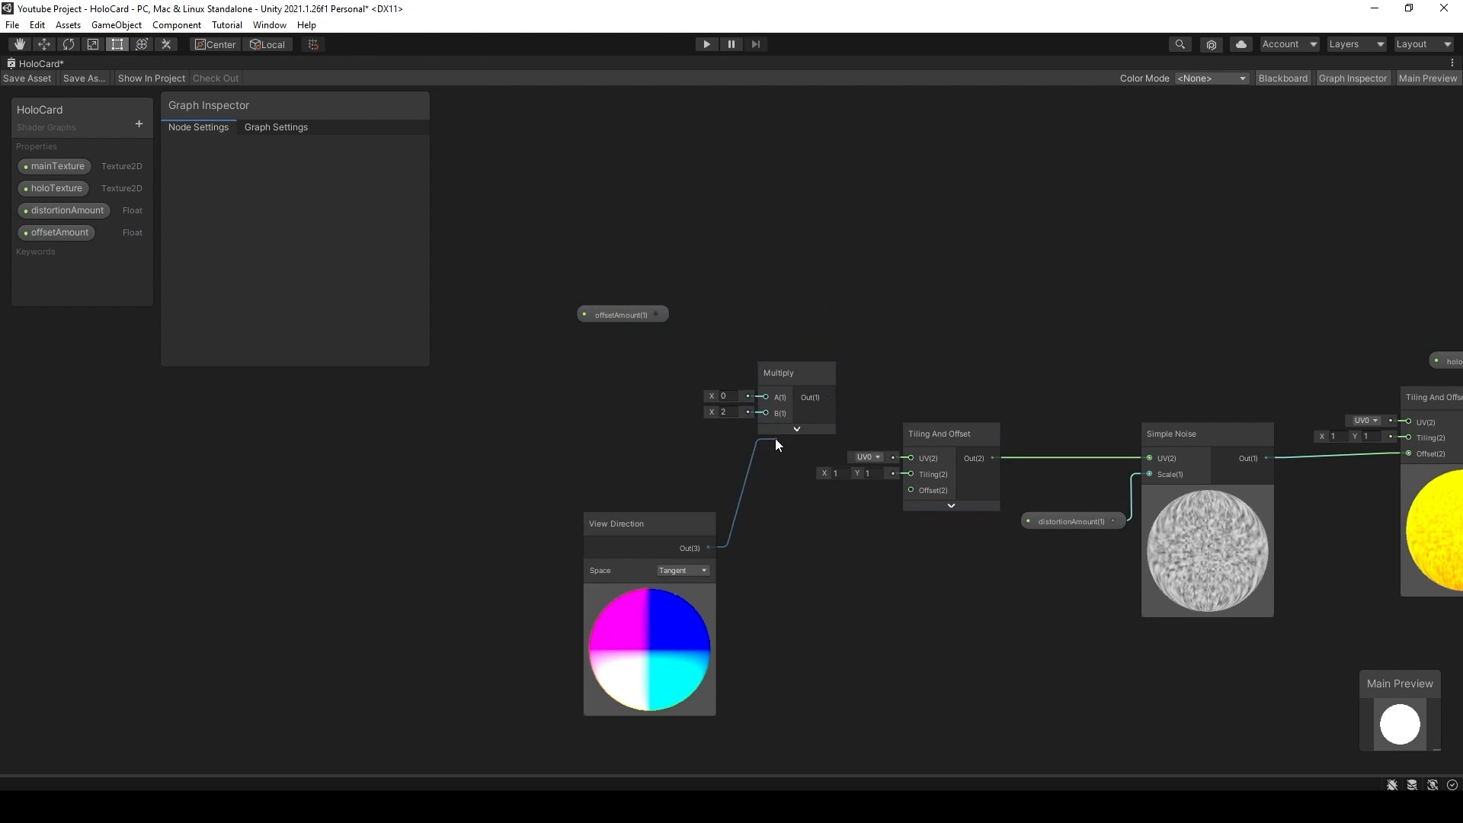
drag(775, 439, 766, 413)
drag(911, 491, 911, 491)
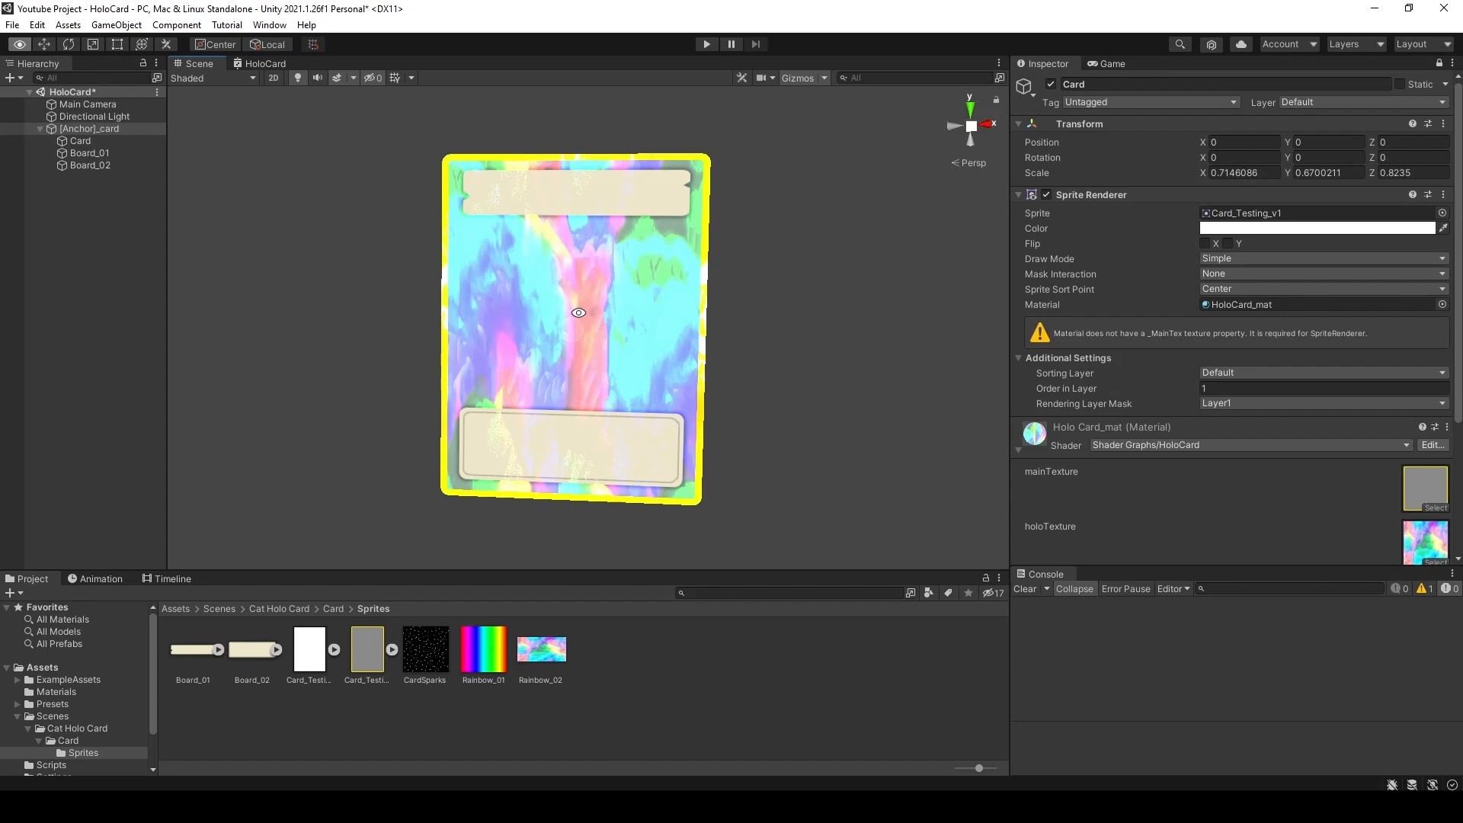
- Raise the distortionAmount slider of HoloCard_mat and view the card from another angle
alt+drag(602, 320, 859, 332)
scroll(1268, 318, down, 3)
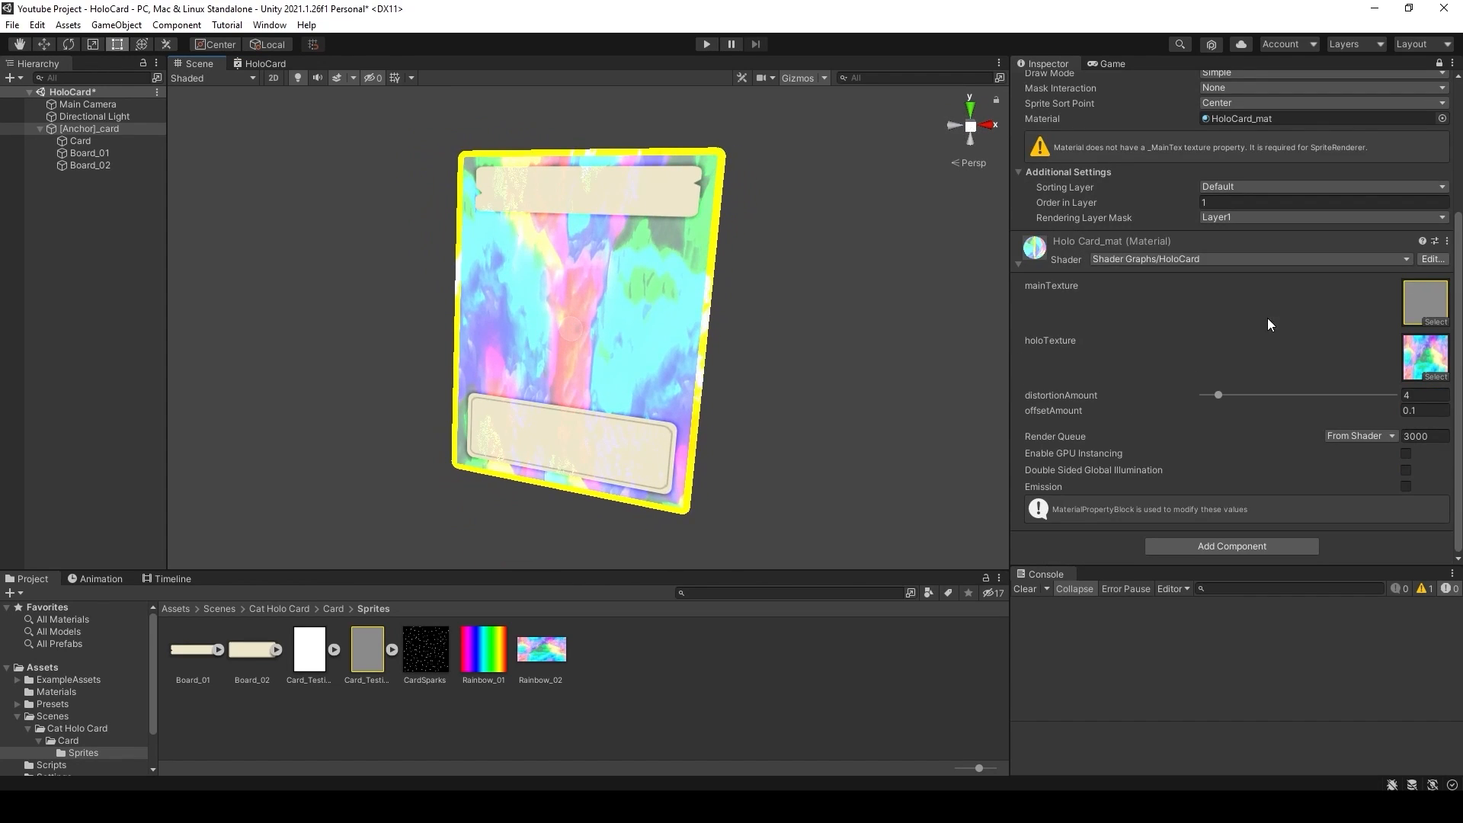
drag(1230, 390, 1322, 391)
alt+drag(797, 317, 838, 278)
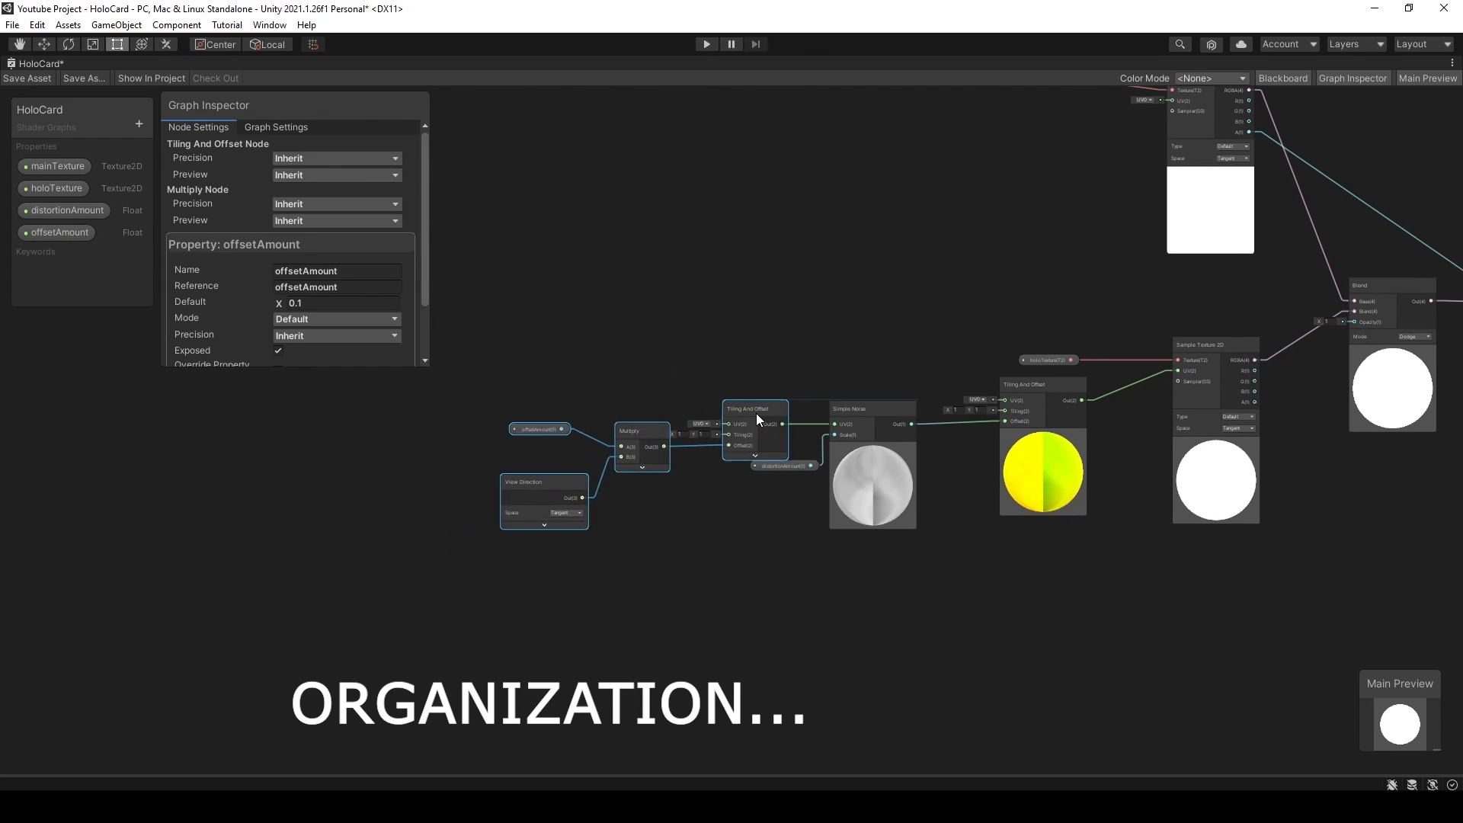
- Arrange the offset, noise and tiling nodes in a compact row beside the holoTexture sample
click(772, 492)
drag(415, 426, 831, 583)
drag(754, 453, 798, 452)
drag(457, 412, 998, 583)
drag(808, 452, 874, 444)
middle_drag(822, 409, 724, 437)
- Group all the holo texture nodes, from offsetAmount and View Direction through to the holoTexture sample
drag(419, 400, 1082, 610)
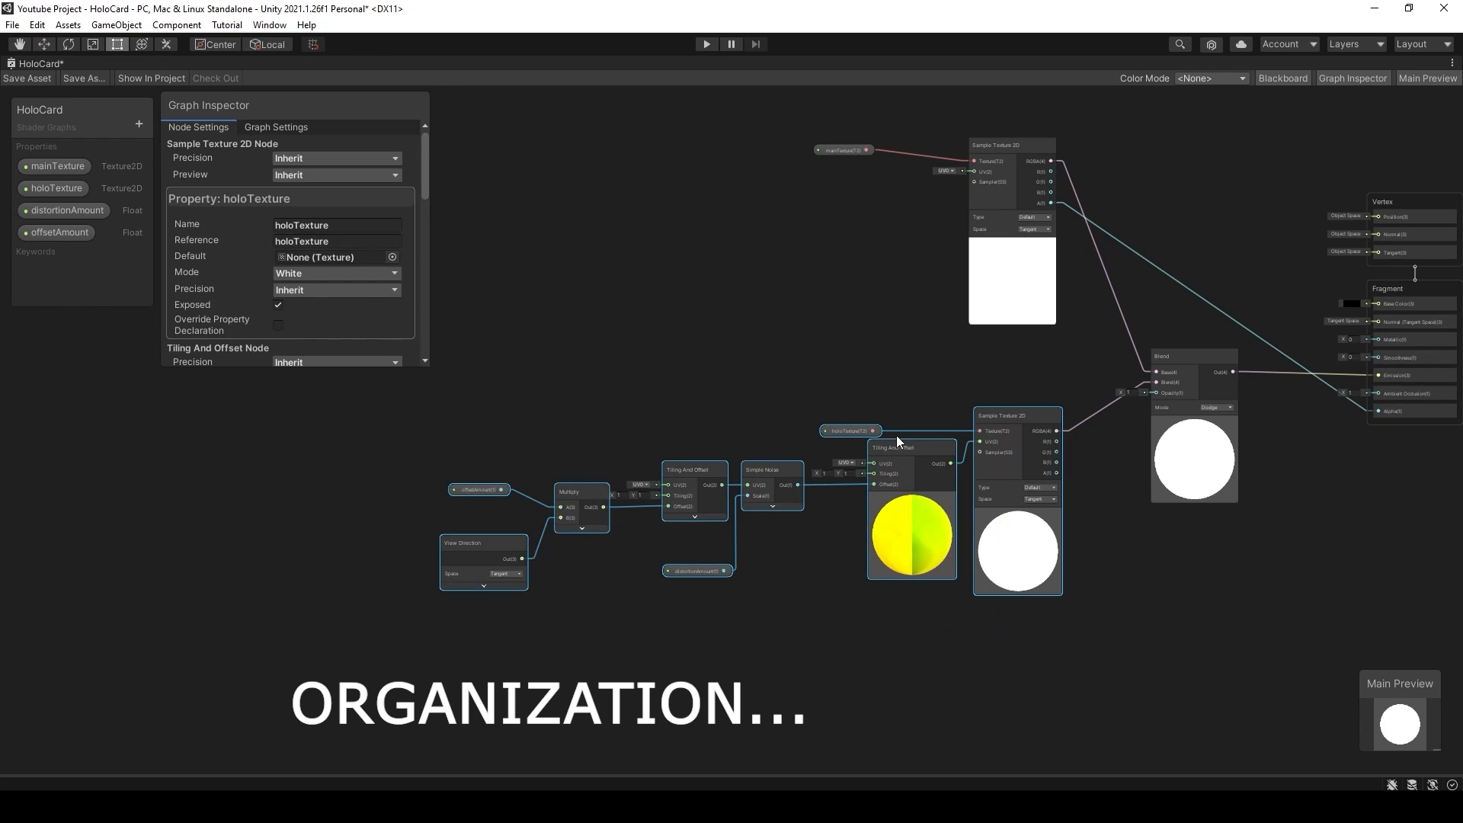
right_click(700, 470)
click(802, 688)
scroll(833, 345, down, 2)
scroll(620, 374, up, 3)
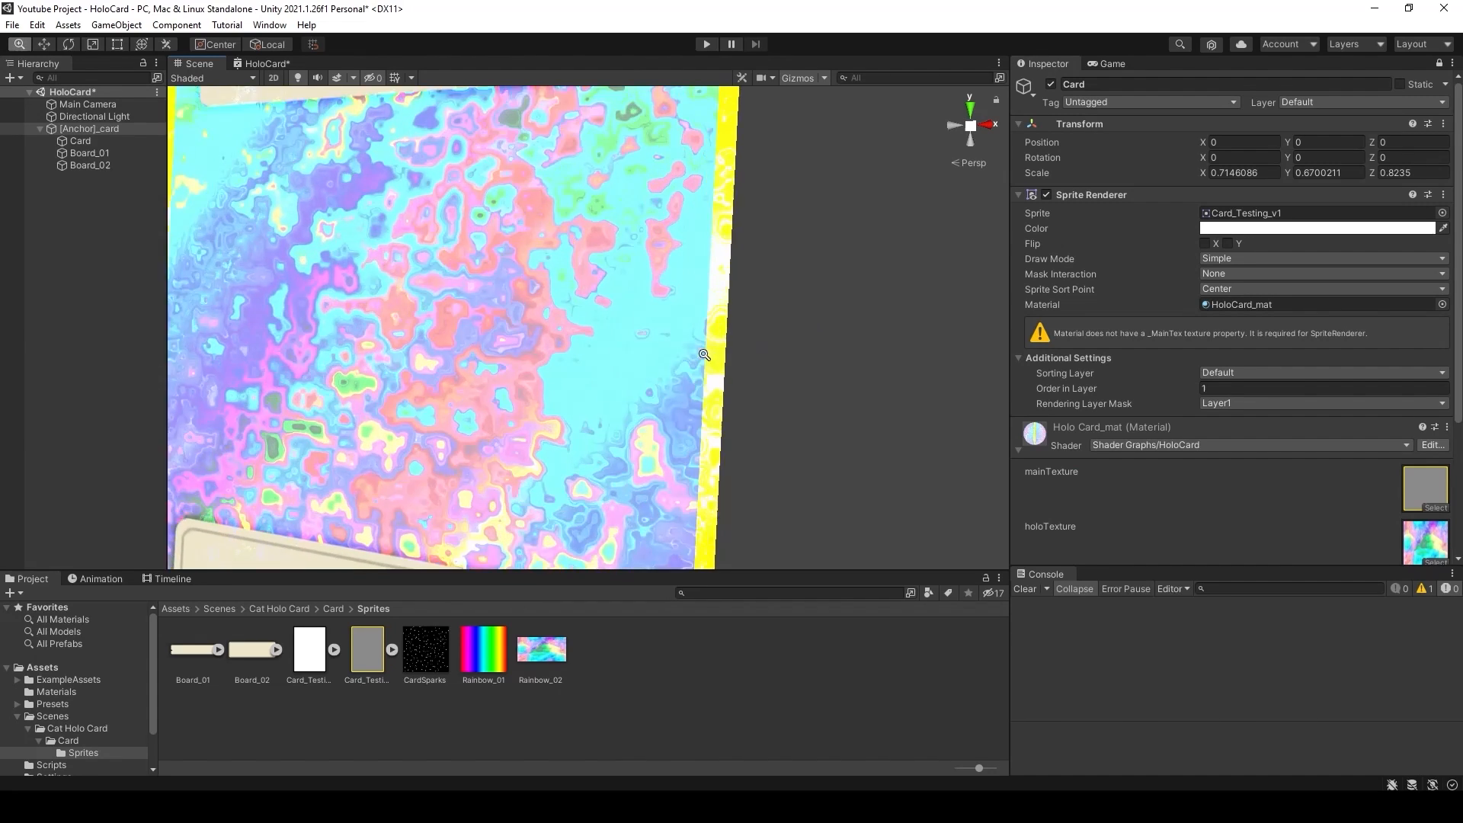
- Examine the distorted holo pattern and the border of the card up close in the scene
alt+right_drag(704, 354, 775, 363)
middle_drag(775, 364, 666, 369)
alt+drag(666, 369, 652, 335)
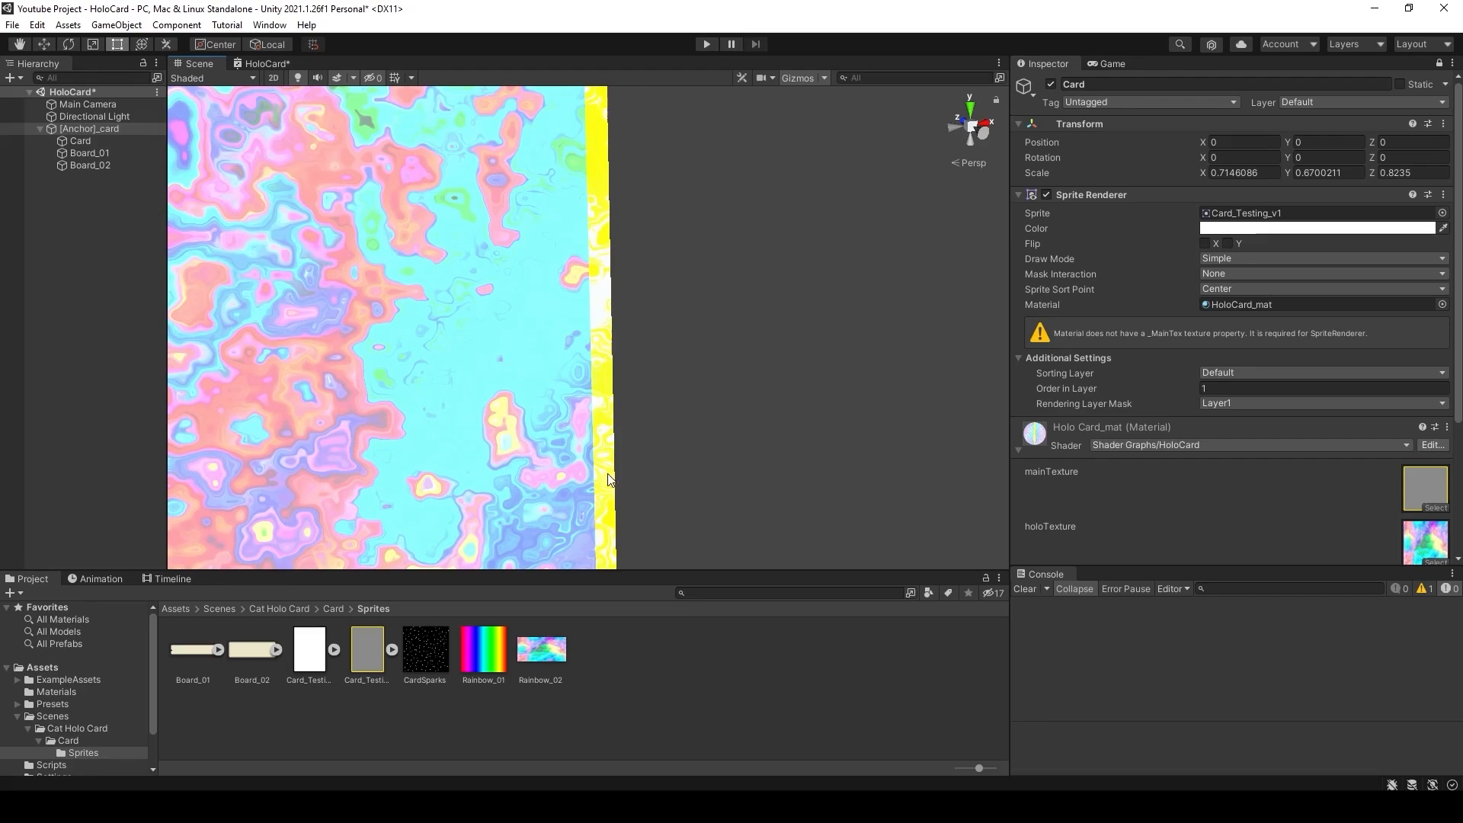
- Add a Sample Texture 2D node in the graph between the mainTexture sample and the Distortion group
alt+drag(610, 480, 672, 336)
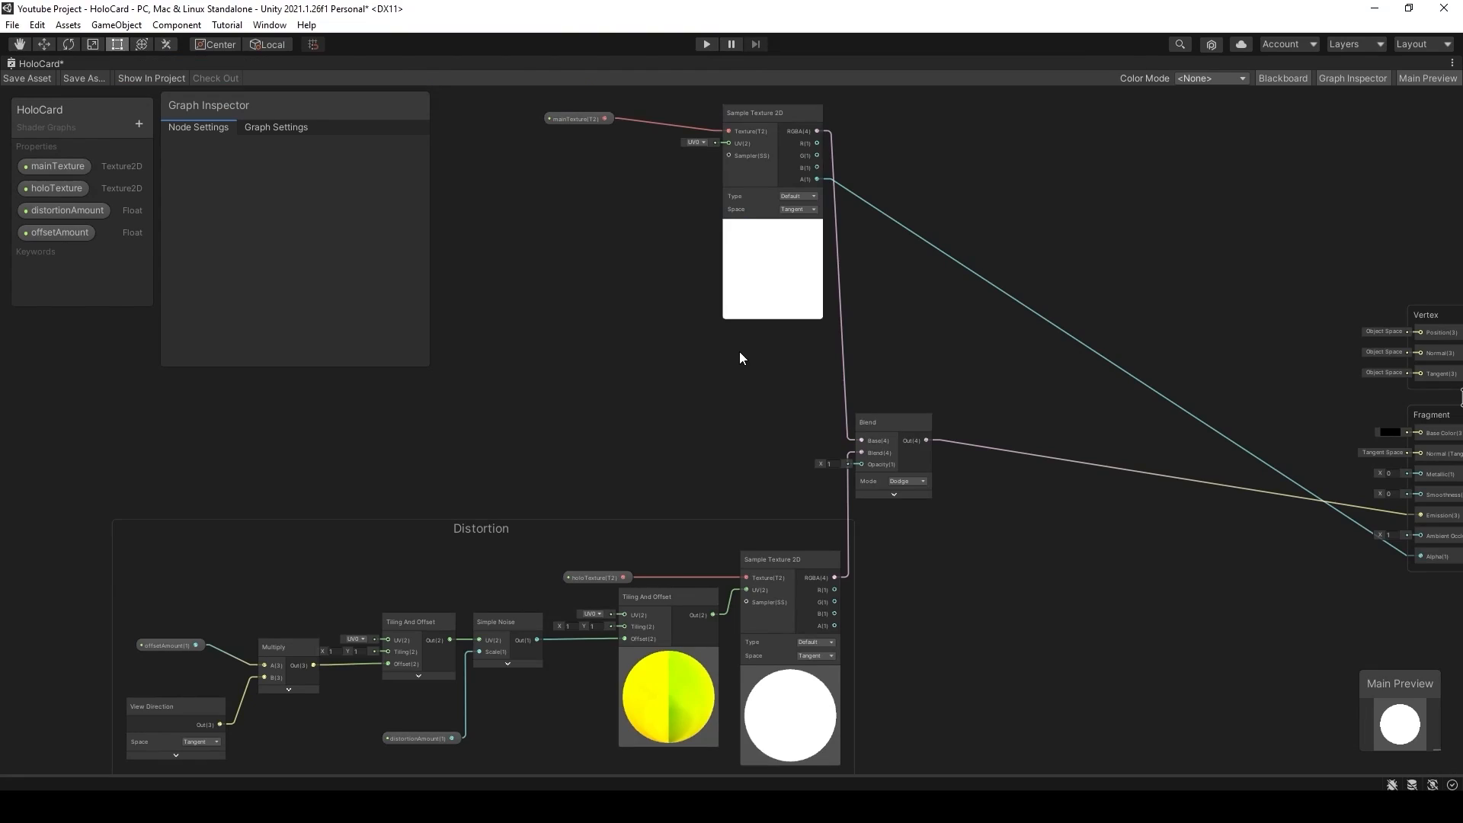
key(space)
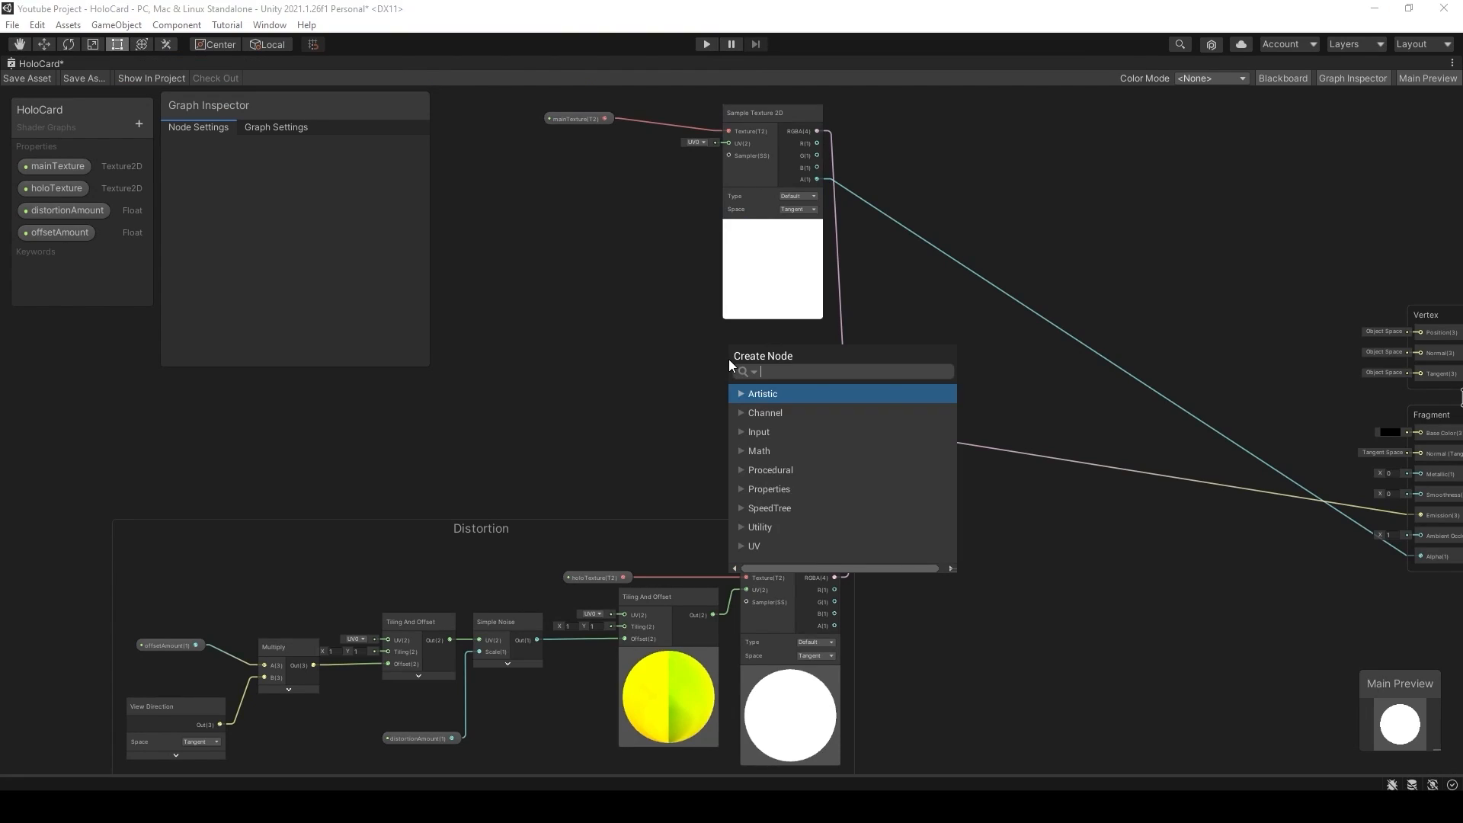
text(sampl)
key(Down)
key(Down)
key(Down)
key(Down)
key(Return)
drag(748, 422, 646, 368)
click(641, 422)
key(f)
- Create a Texture2D property named mask, order it directly after mainTexture, and connect it to the new Sample Texture 2D node
click(139, 123)
click(190, 256)
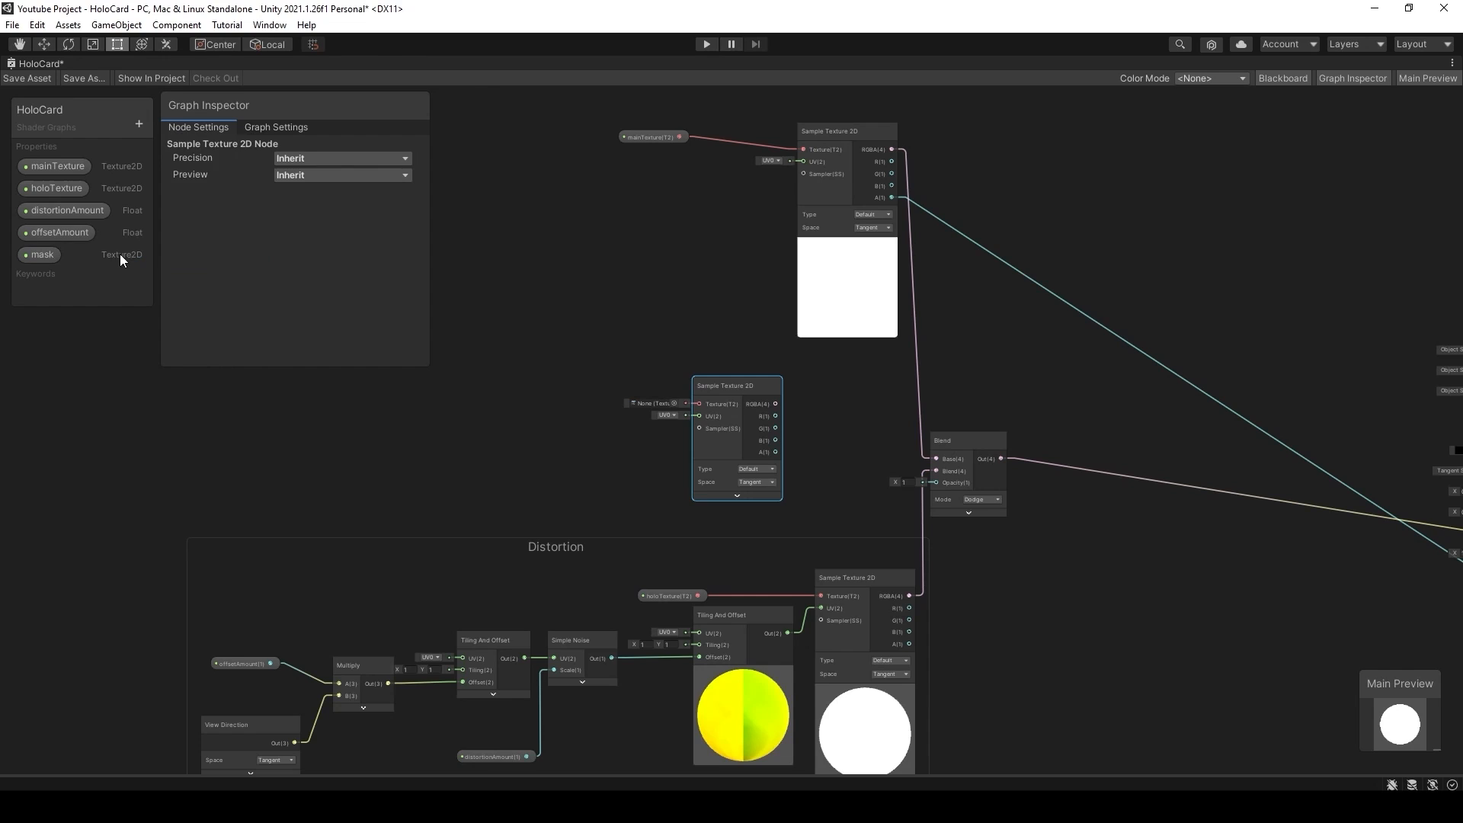
drag(45, 256, 55, 180)
drag(45, 189, 520, 314)
scroll(536, 318, up, 2)
drag(573, 323, 748, 432)
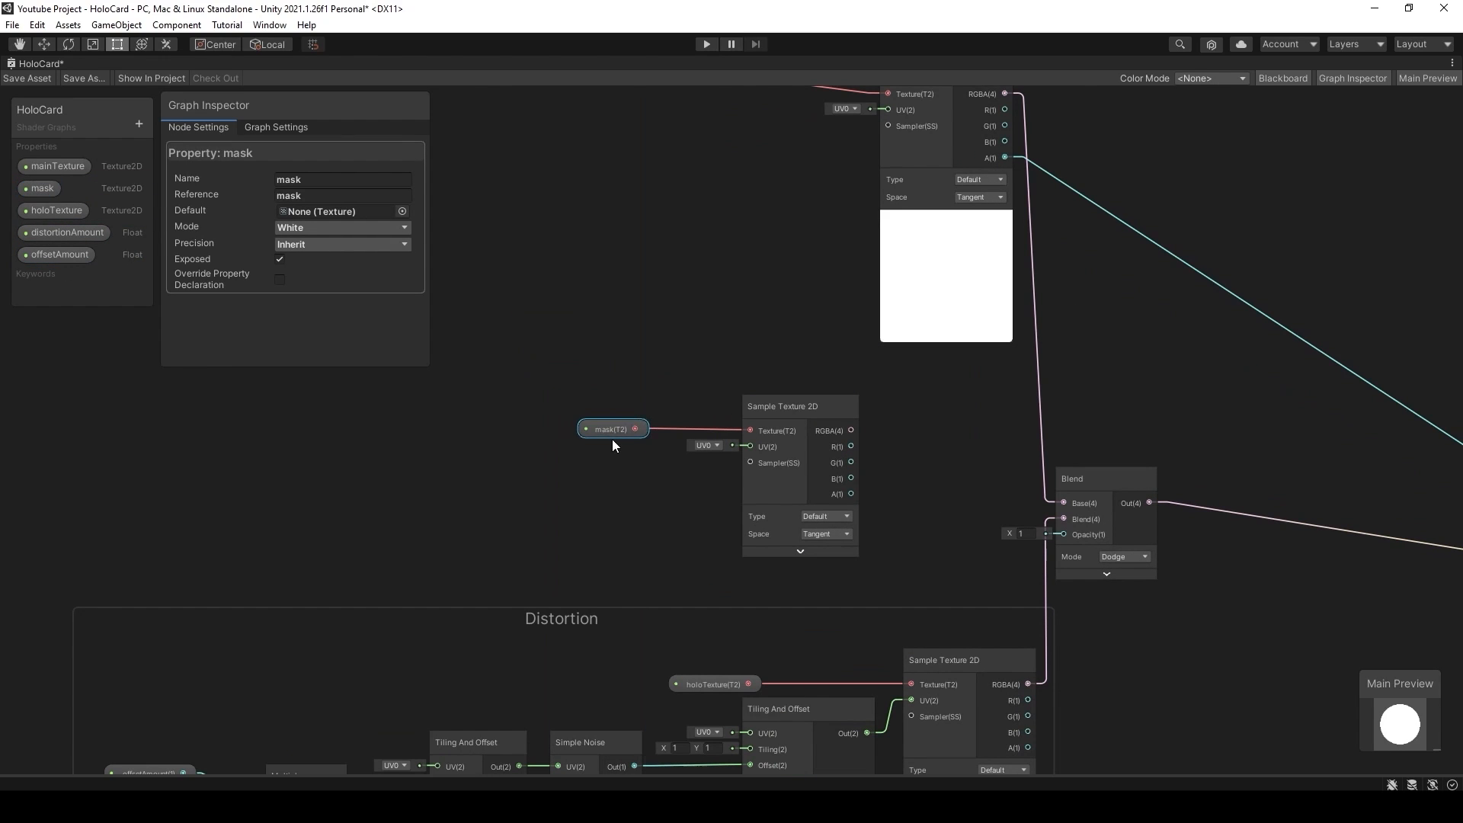
- Add a Multiply node in front of the Blend node, with the holoTexture sample's RGBA feeding its B input
scroll(882, 423, down, 2)
middle_drag(882, 423, 743, 371)
drag(911, 410, 1022, 411)
middle_drag(882, 406, 817, 373)
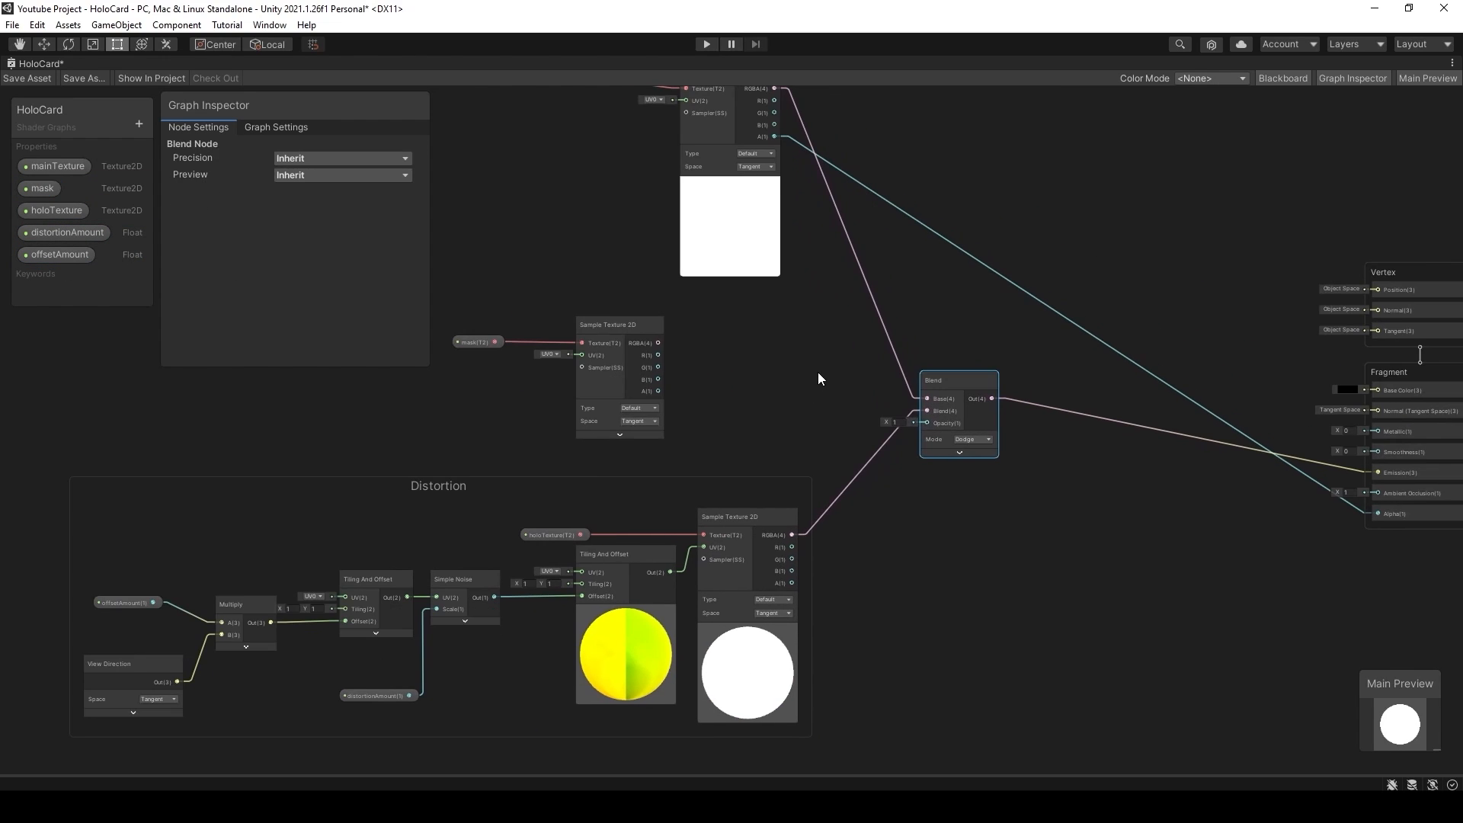
key(space)
text(u)
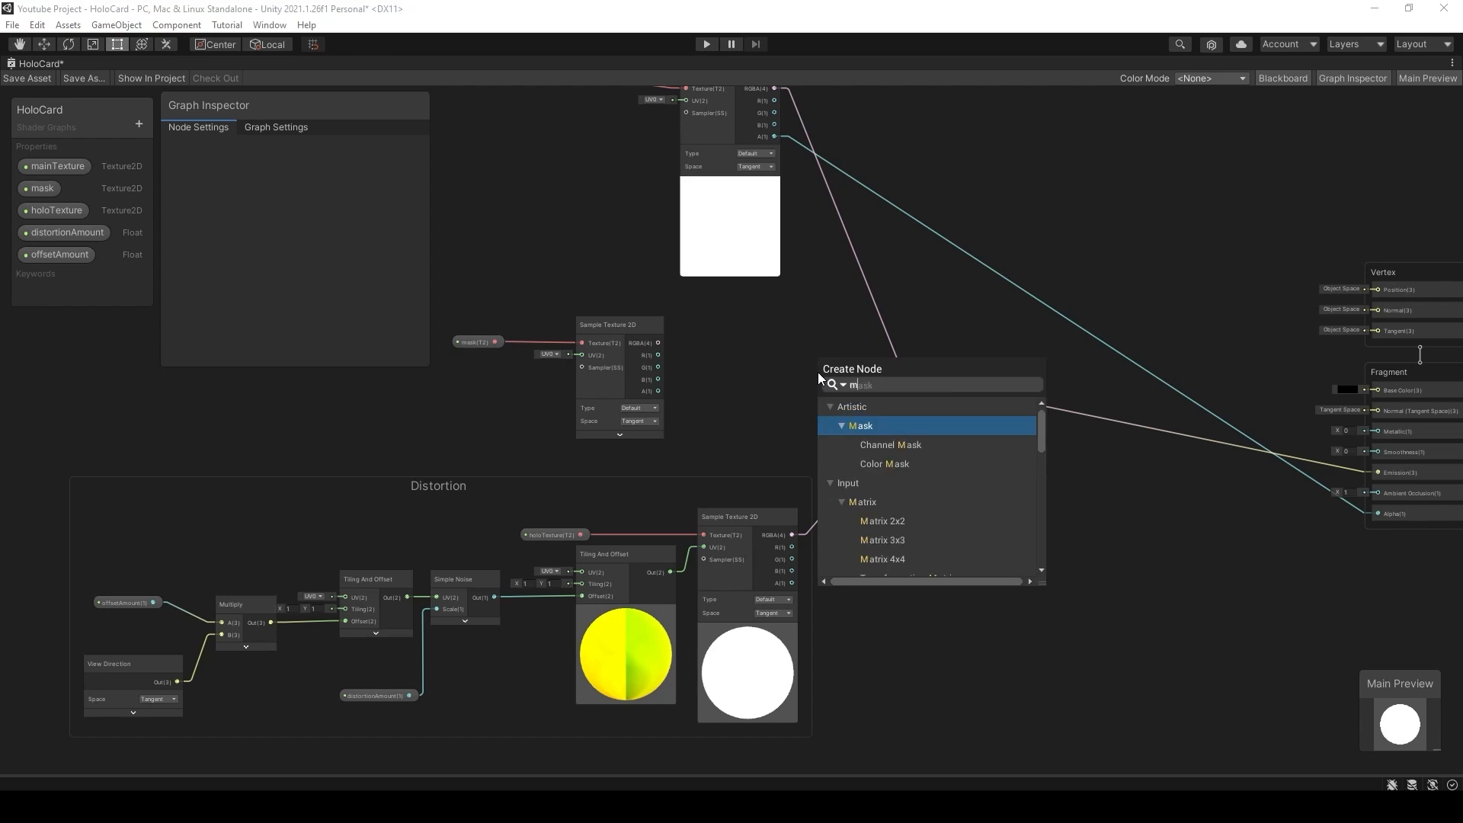
key(BackSpace)
text(mul)
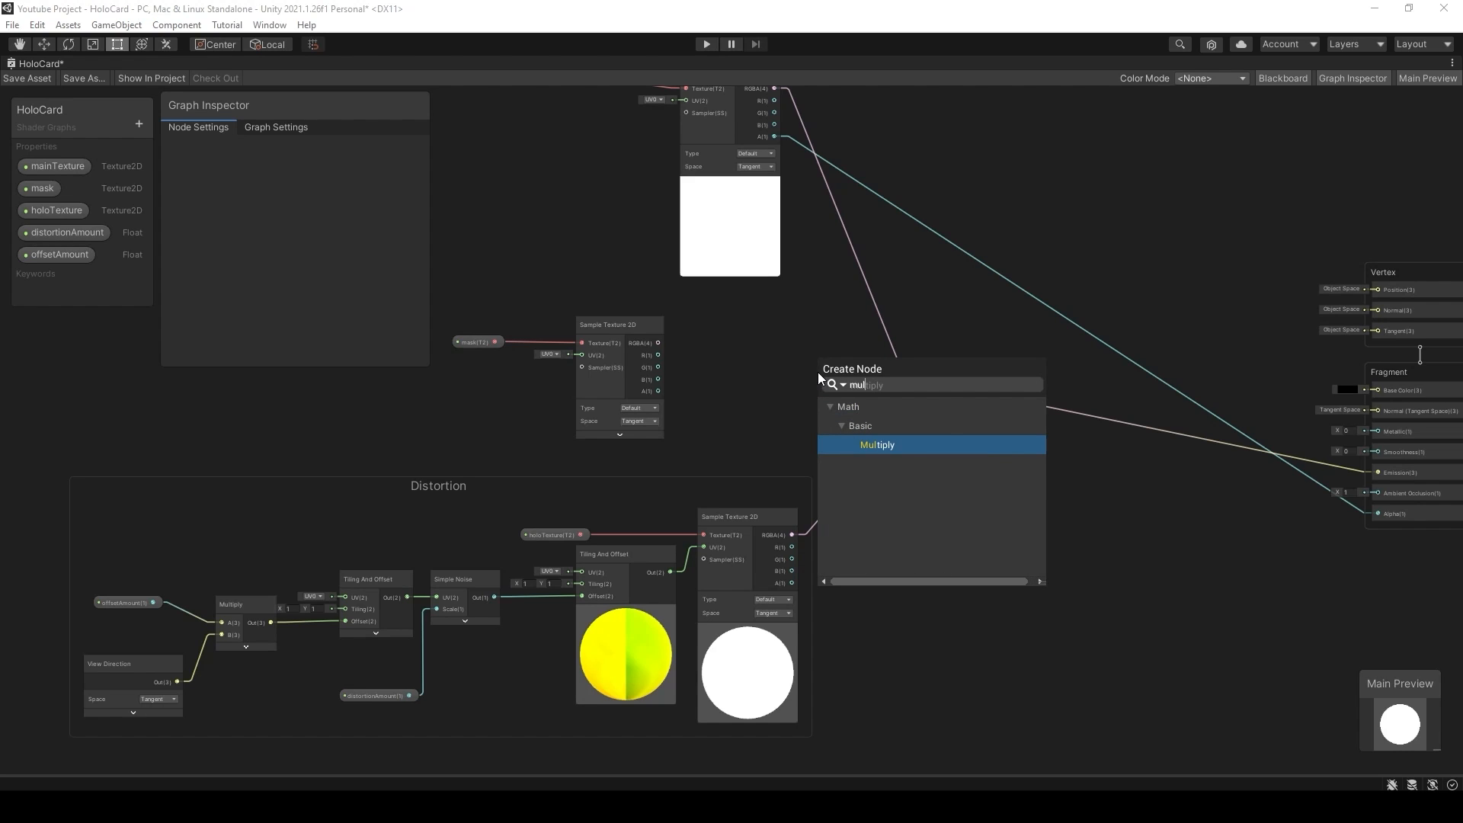
key(Return)
click(873, 447)
click(866, 439)
mouse_move(854, 402)
mouse_down()
mouse_move(858, 389)
mouse_move(871, 413)
mouse_move(833, 405)
mouse_up()
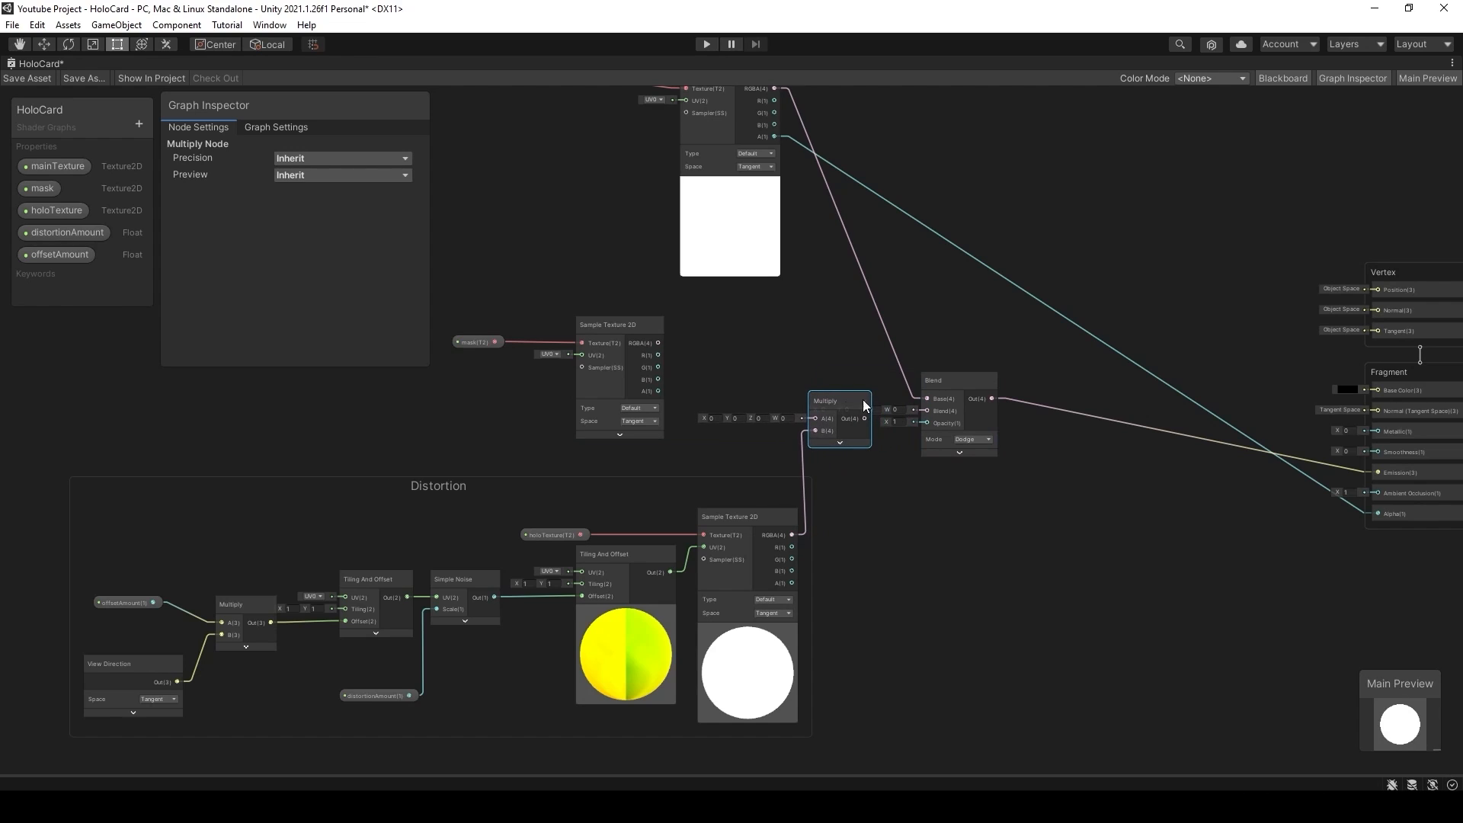
- Connect the mask sample to the Multiply node's A input and feed the product into the Dodge Blend node's Blend input
drag(953, 388, 1027, 387)
scroll(732, 392, up, 3)
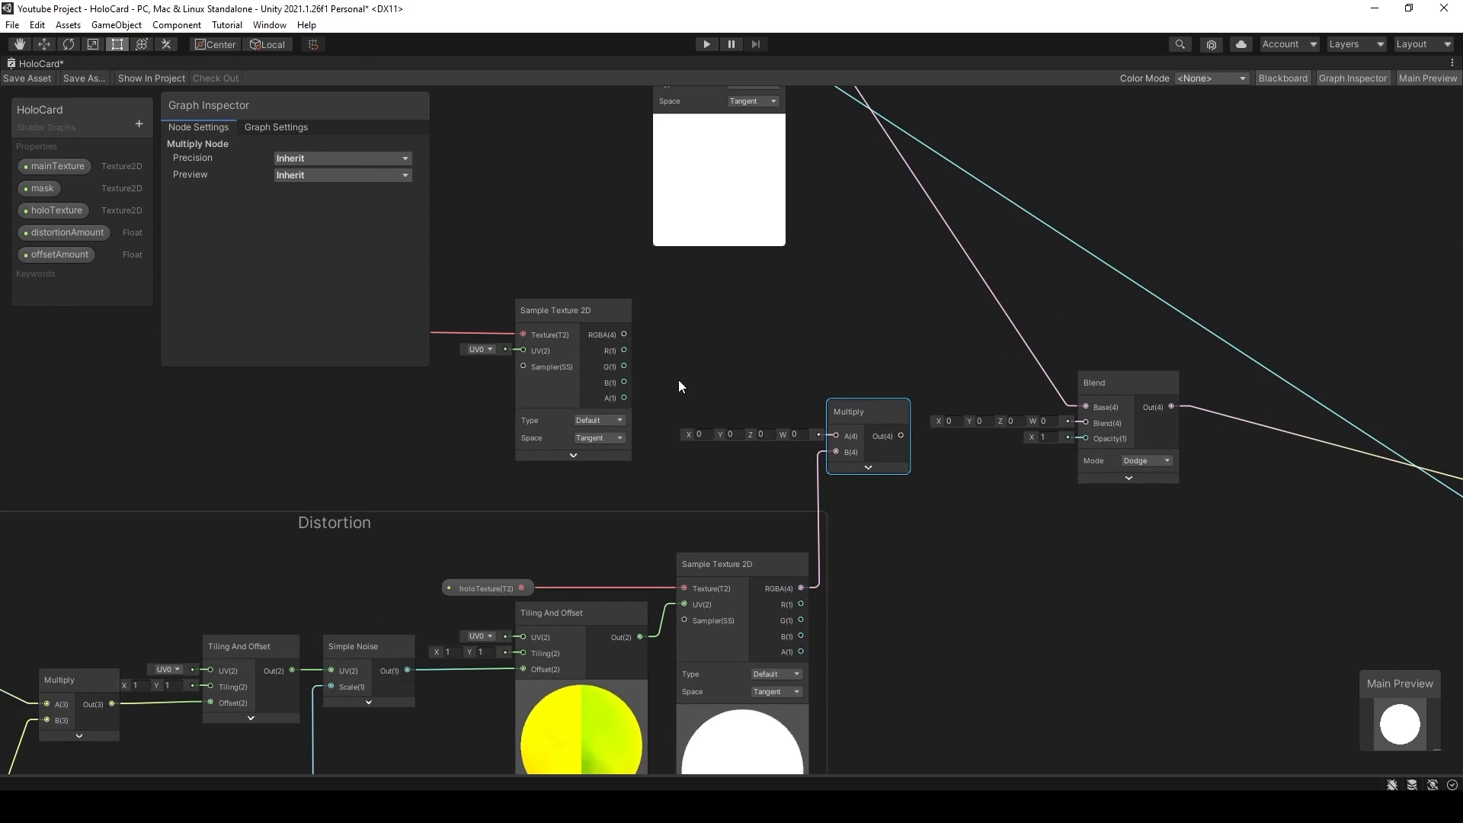
drag(902, 413, 954, 463)
middle_drag(957, 457, 866, 579)
scroll(1054, 533, down, 2)
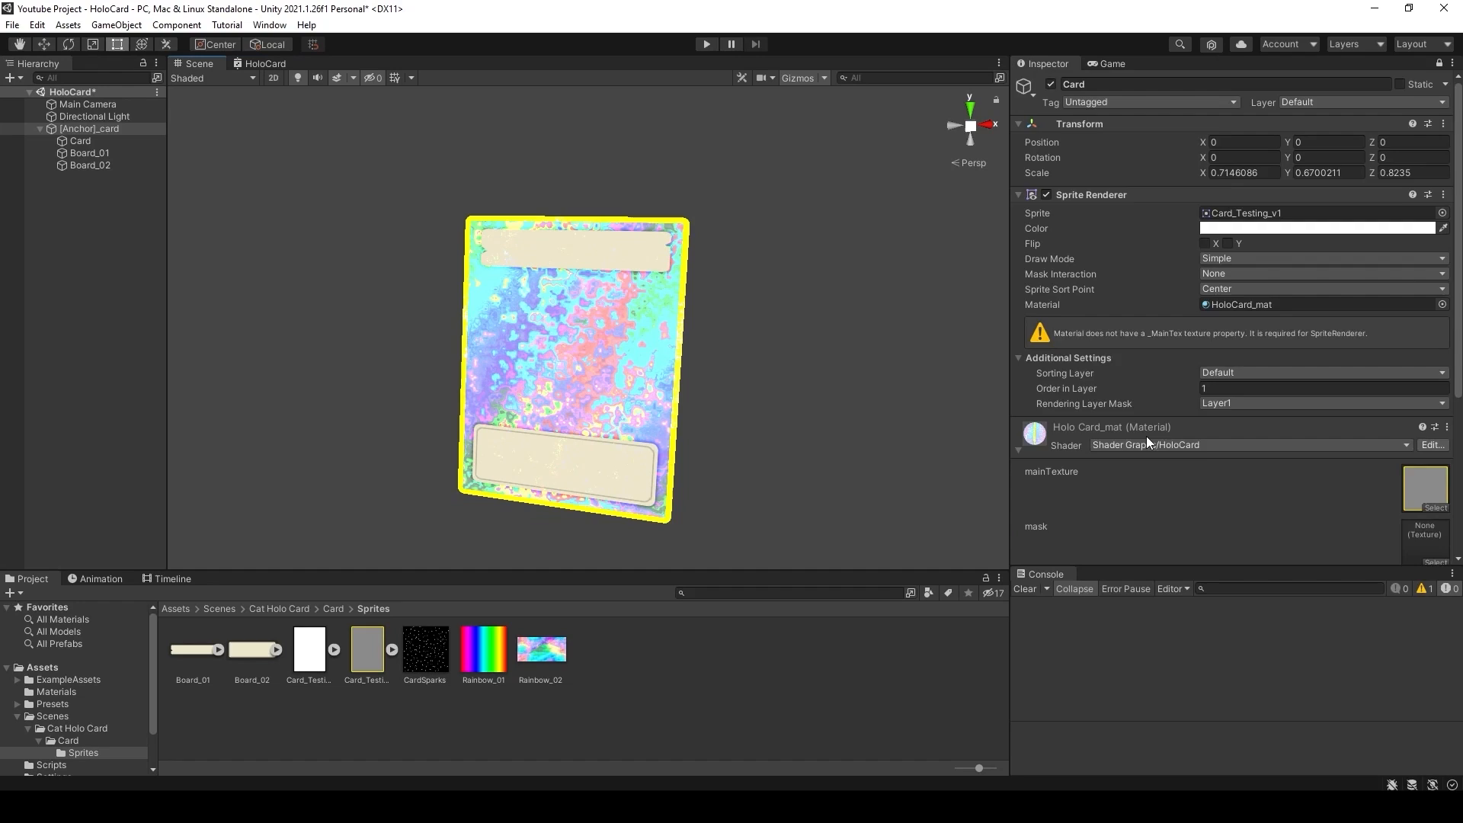
- Open Card_Testing_mask_02.png in the Photos viewer to examine the mask, and return to the Card object in Unity
drag(310, 649, 1030, 625)
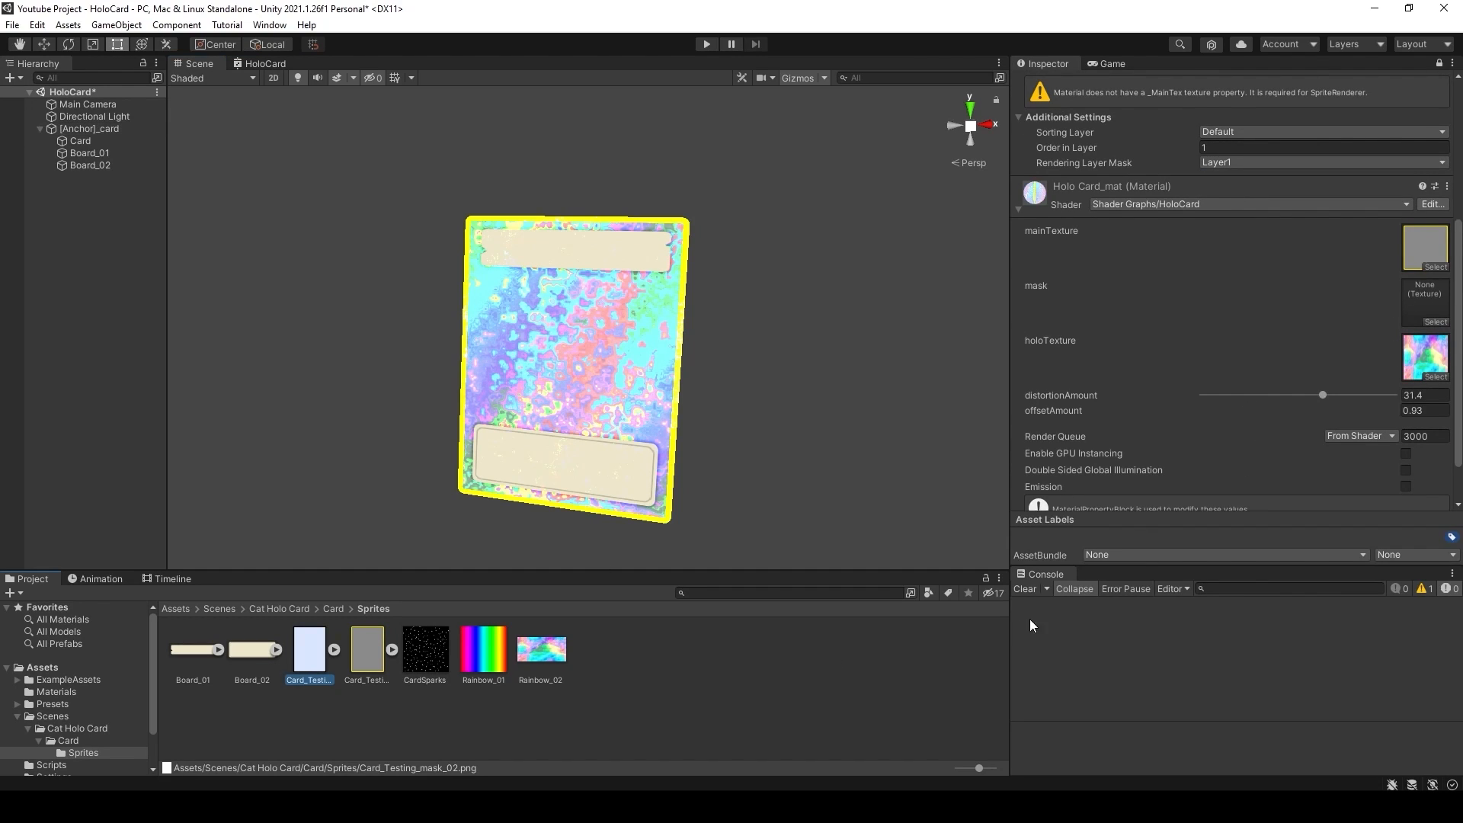
click(1439, 63)
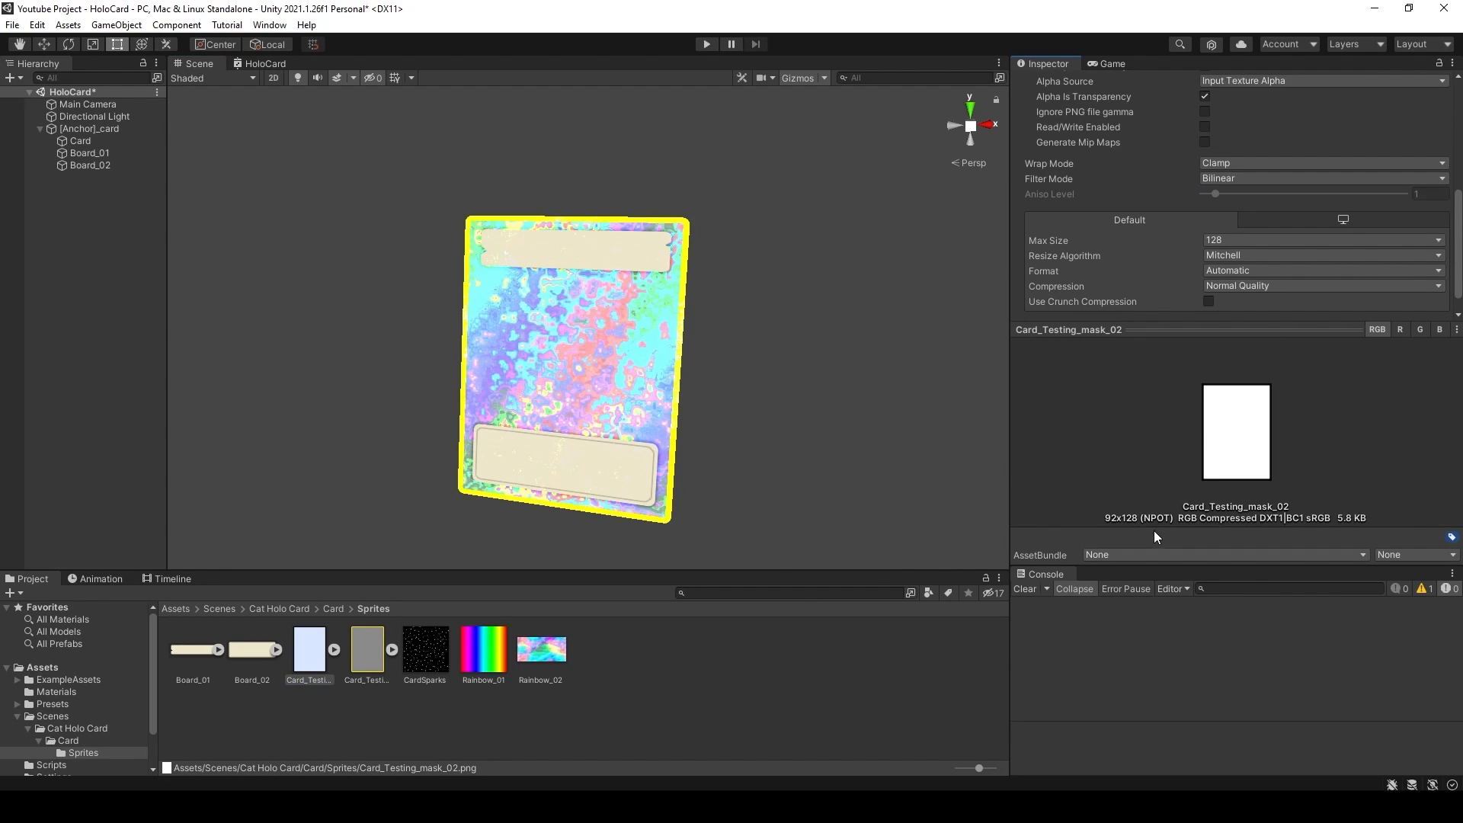
drag(1011, 381, 833, 404)
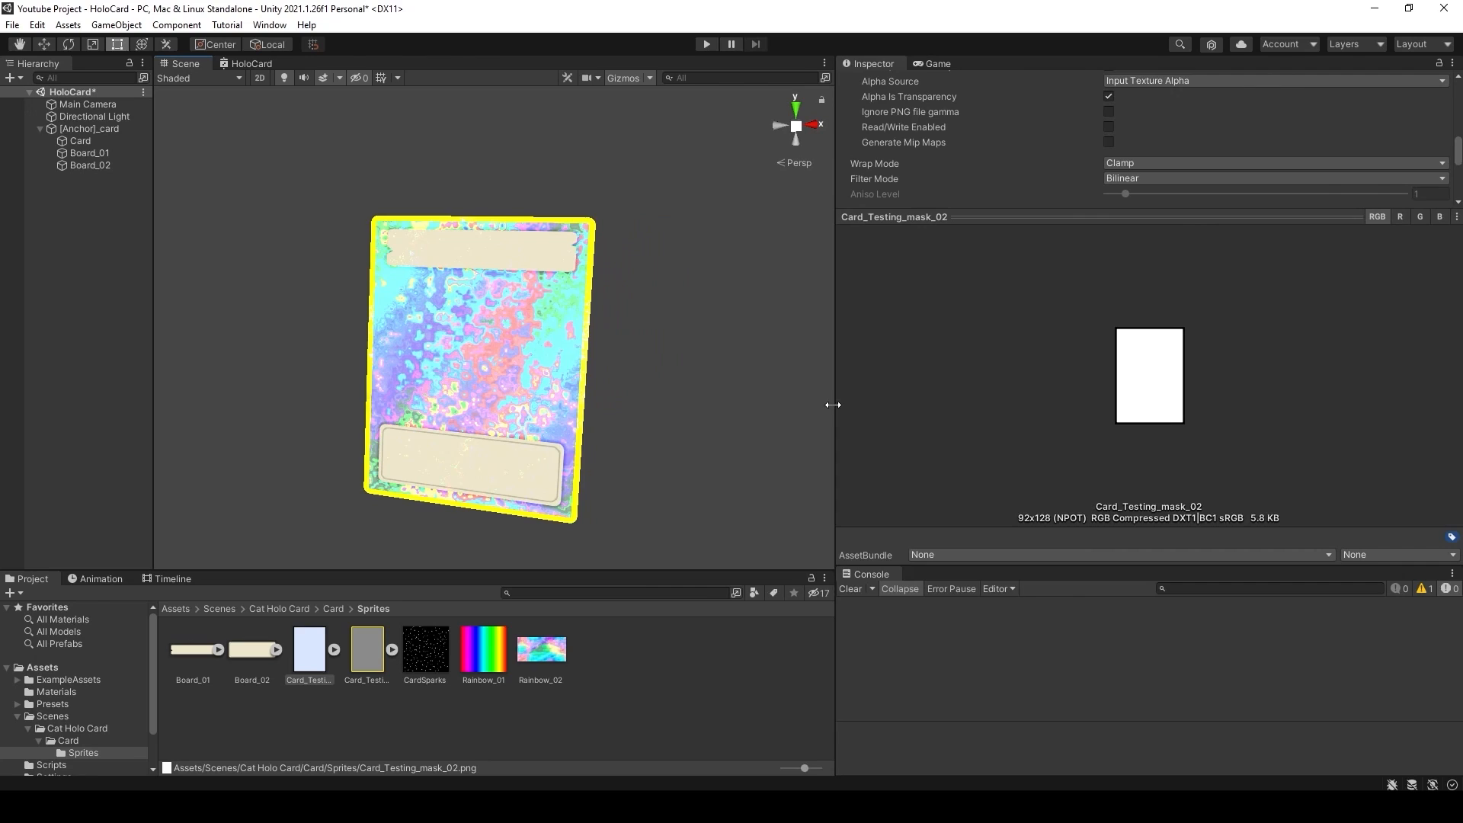
double_click(297, 656)
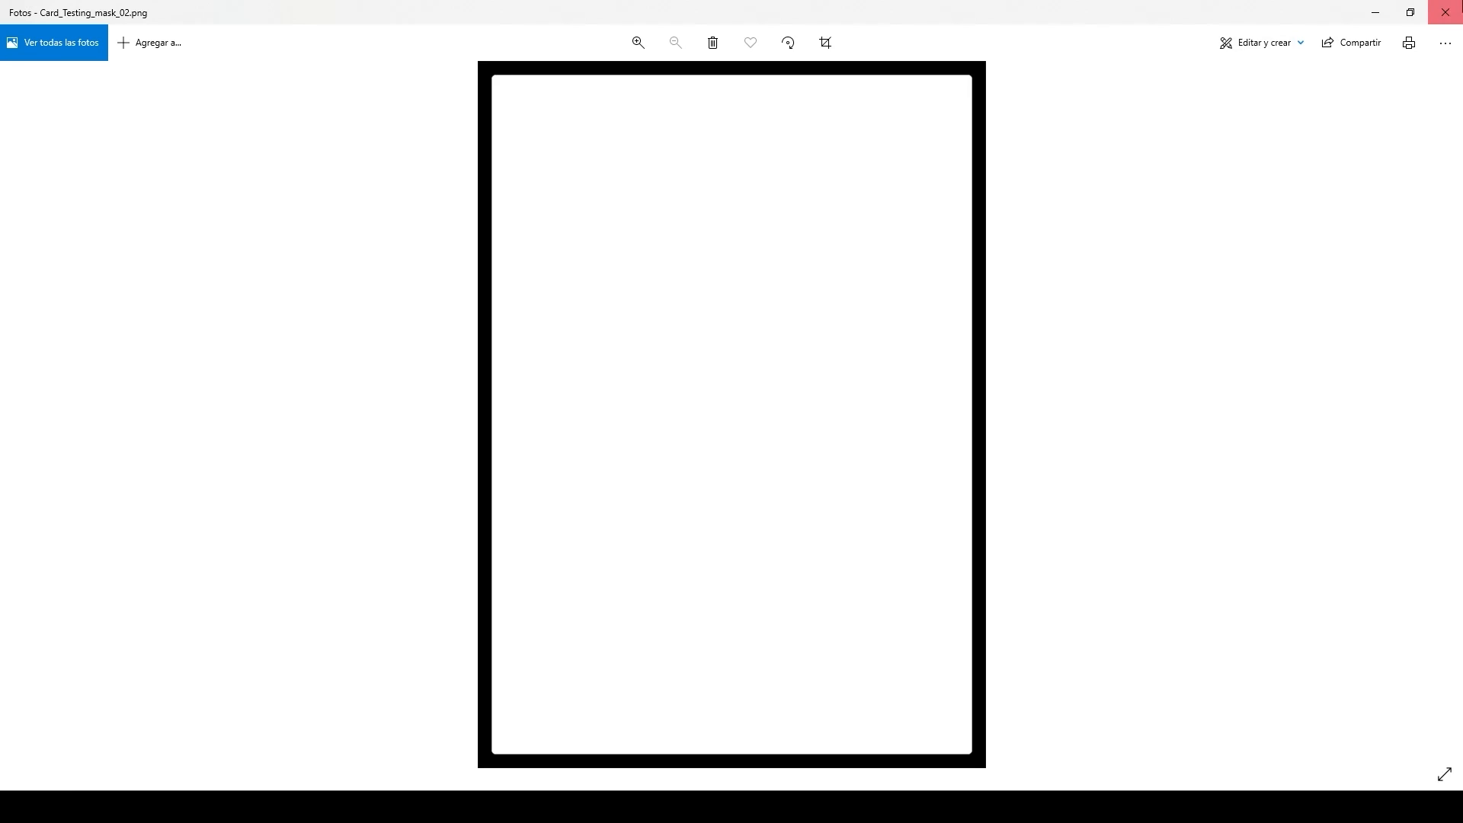
click(1445, 12)
click(430, 370)
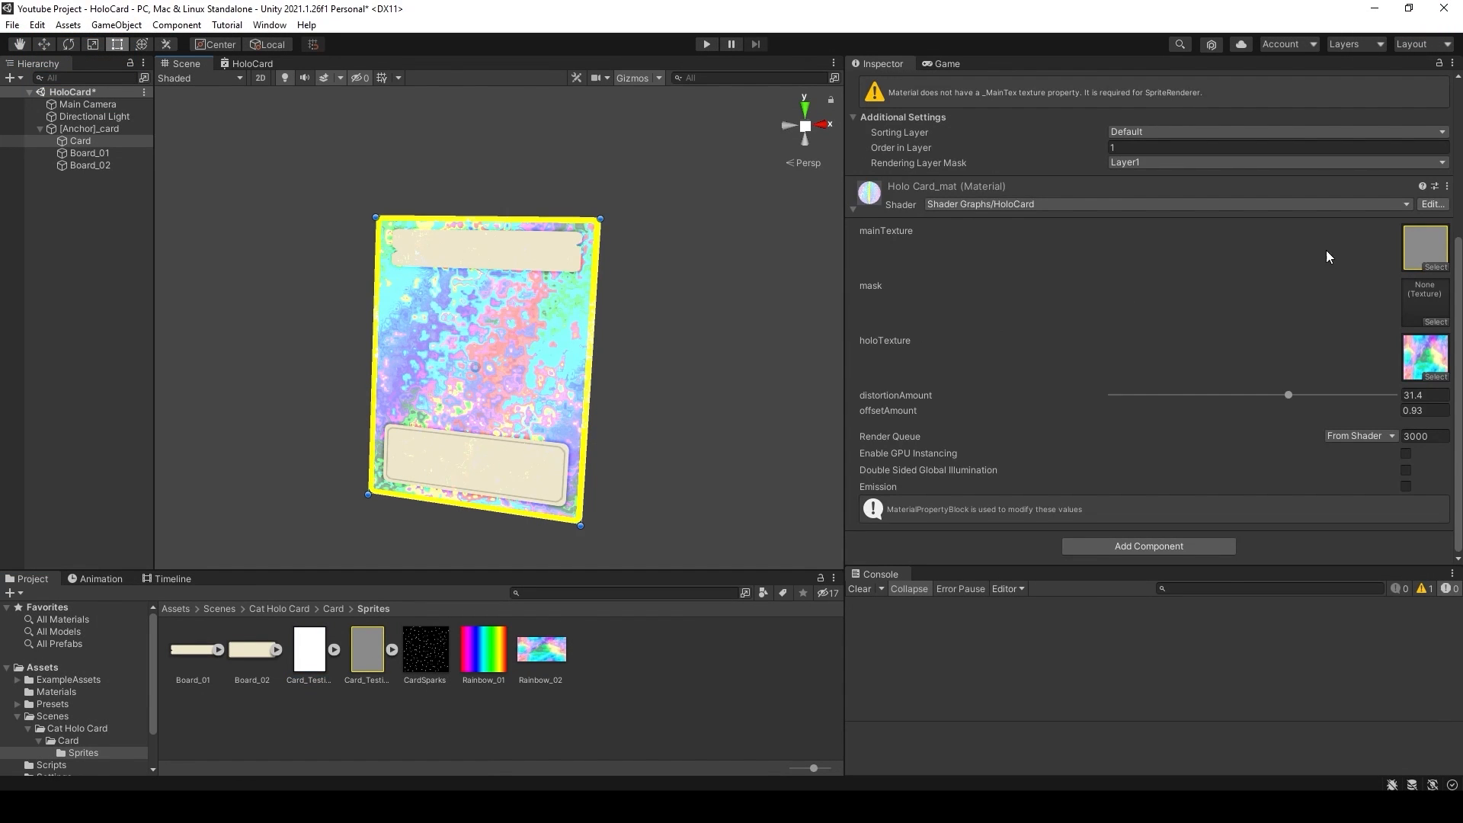
- Assign Card_Testing_mask_02 as the mask texture of HoloCard_mat and check the card's border up close in the scene
drag(316, 608, 1299, 276)
drag(1417, 296, 1419, 297)
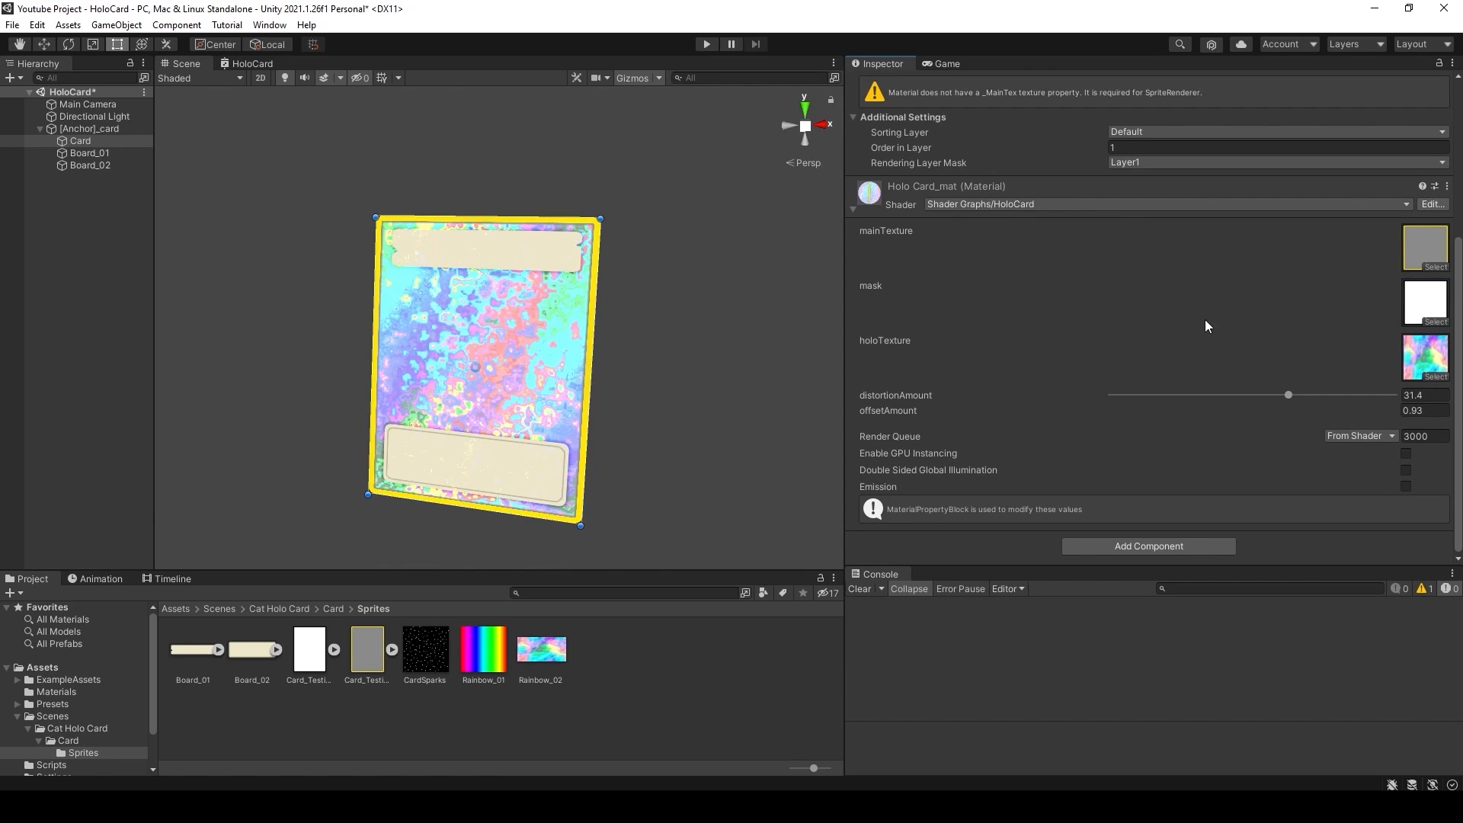
click(680, 320)
alt+right_drag(607, 245, 639, 287)
alt+middle_drag(622, 286, 554, 378)
alt+middle_drag(635, 250, 572, 385)
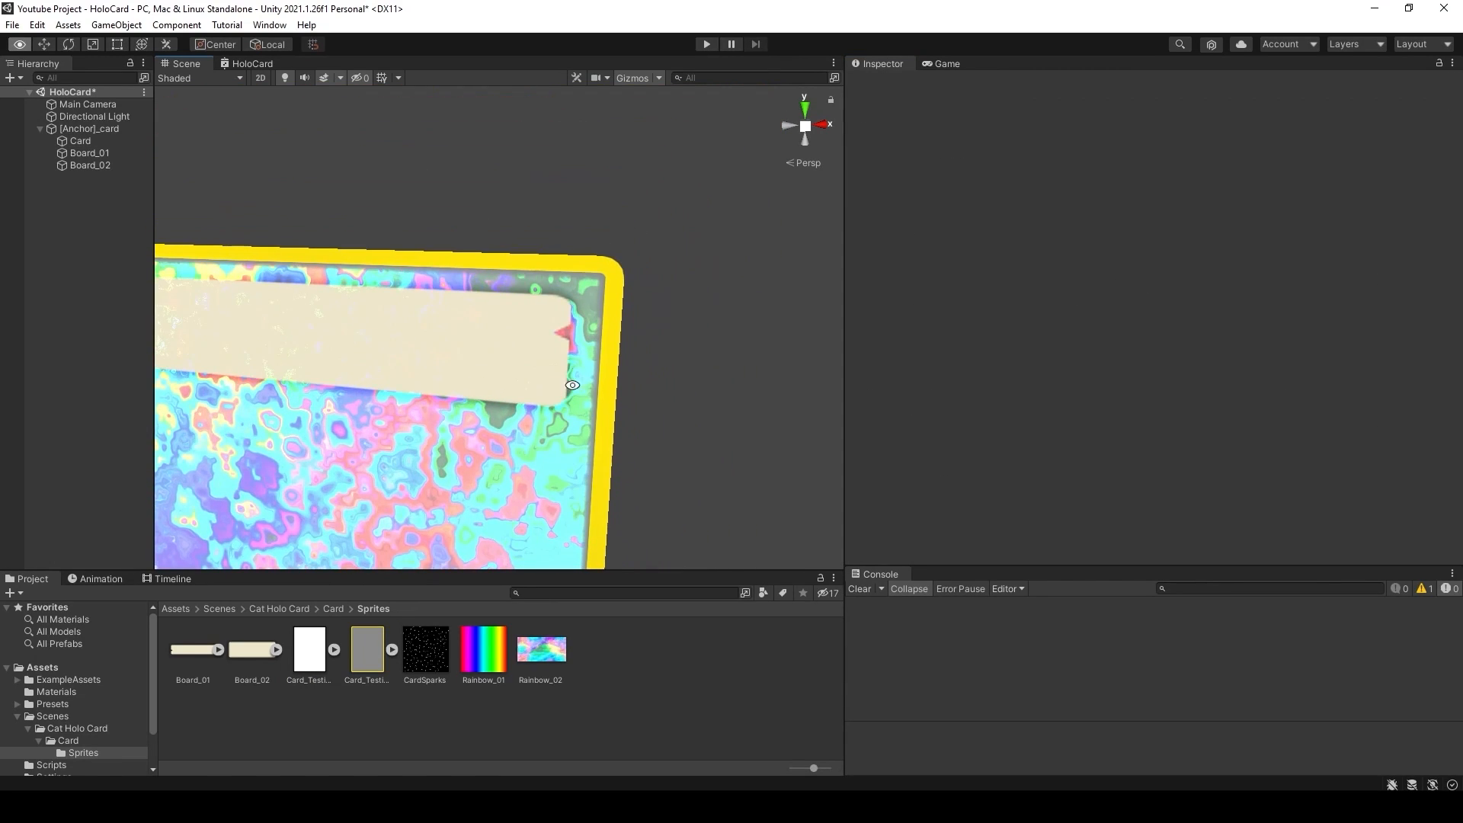
alt+scroll(572, 385, up, 6)
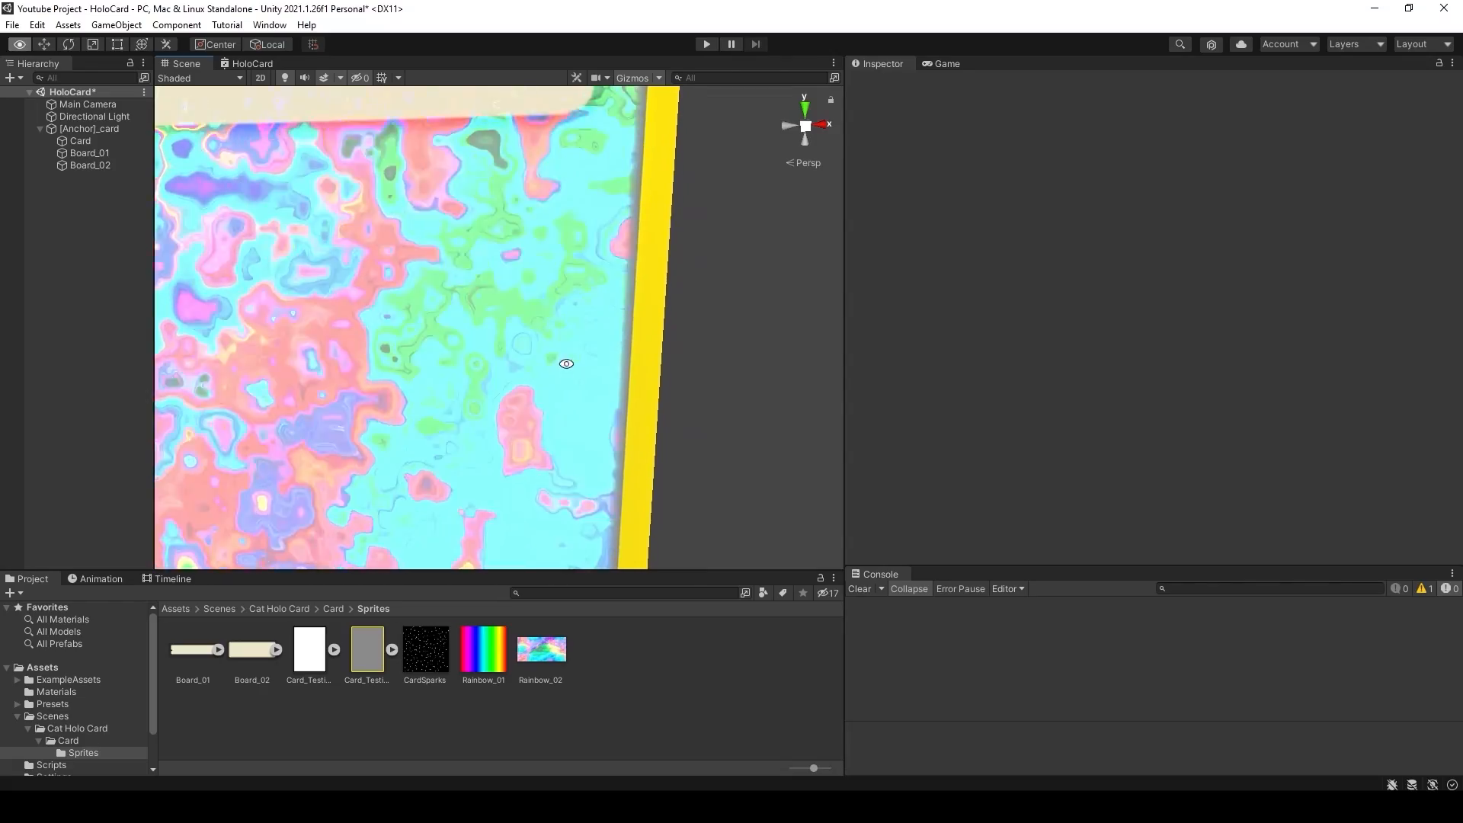
alt+drag(566, 363, 667, 316)
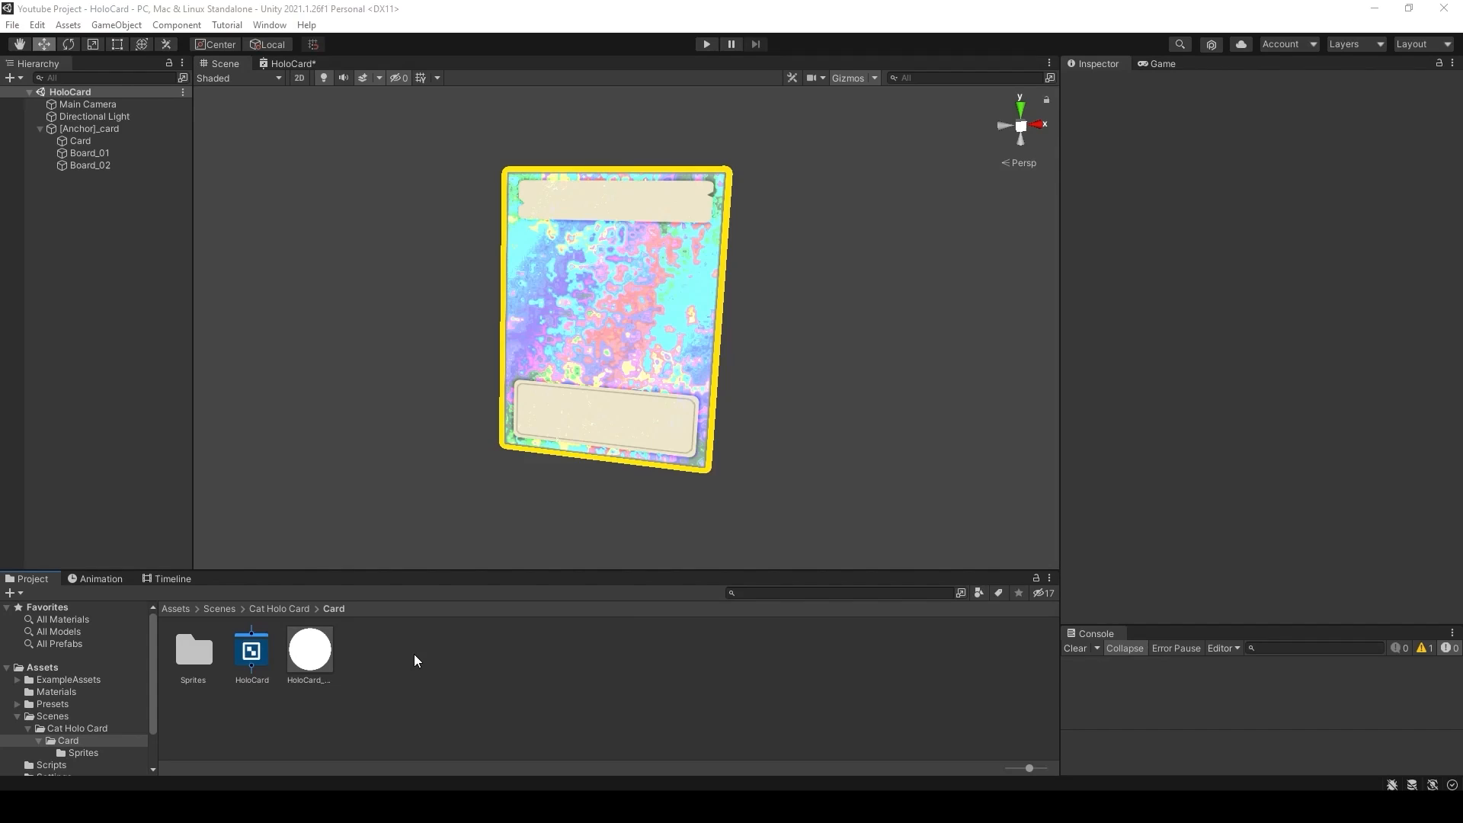
- Create a legacy Cubemap asset named sparks in the Card folder
right_click(414, 654)
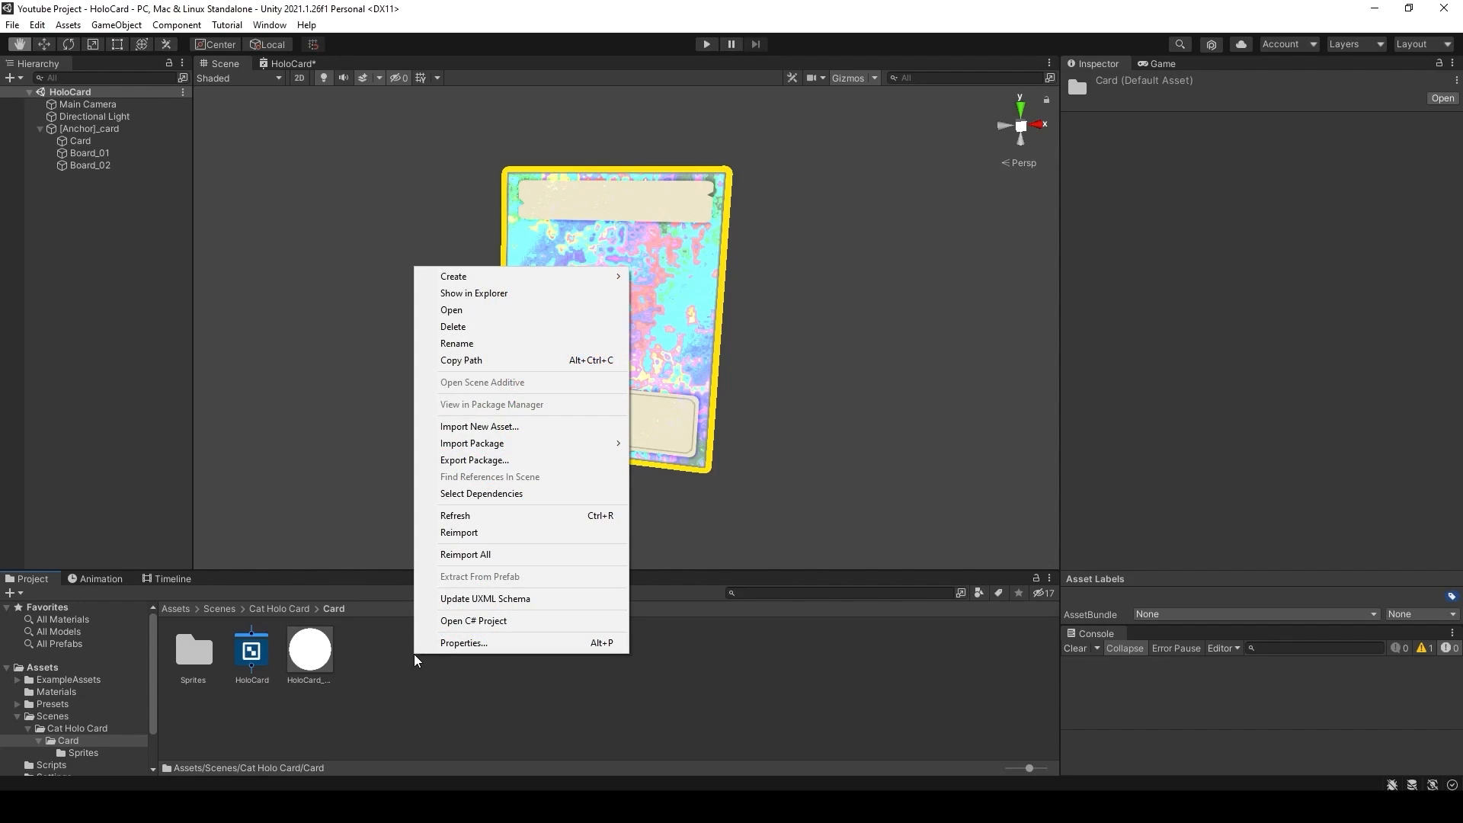
mouse_move(562, 287)
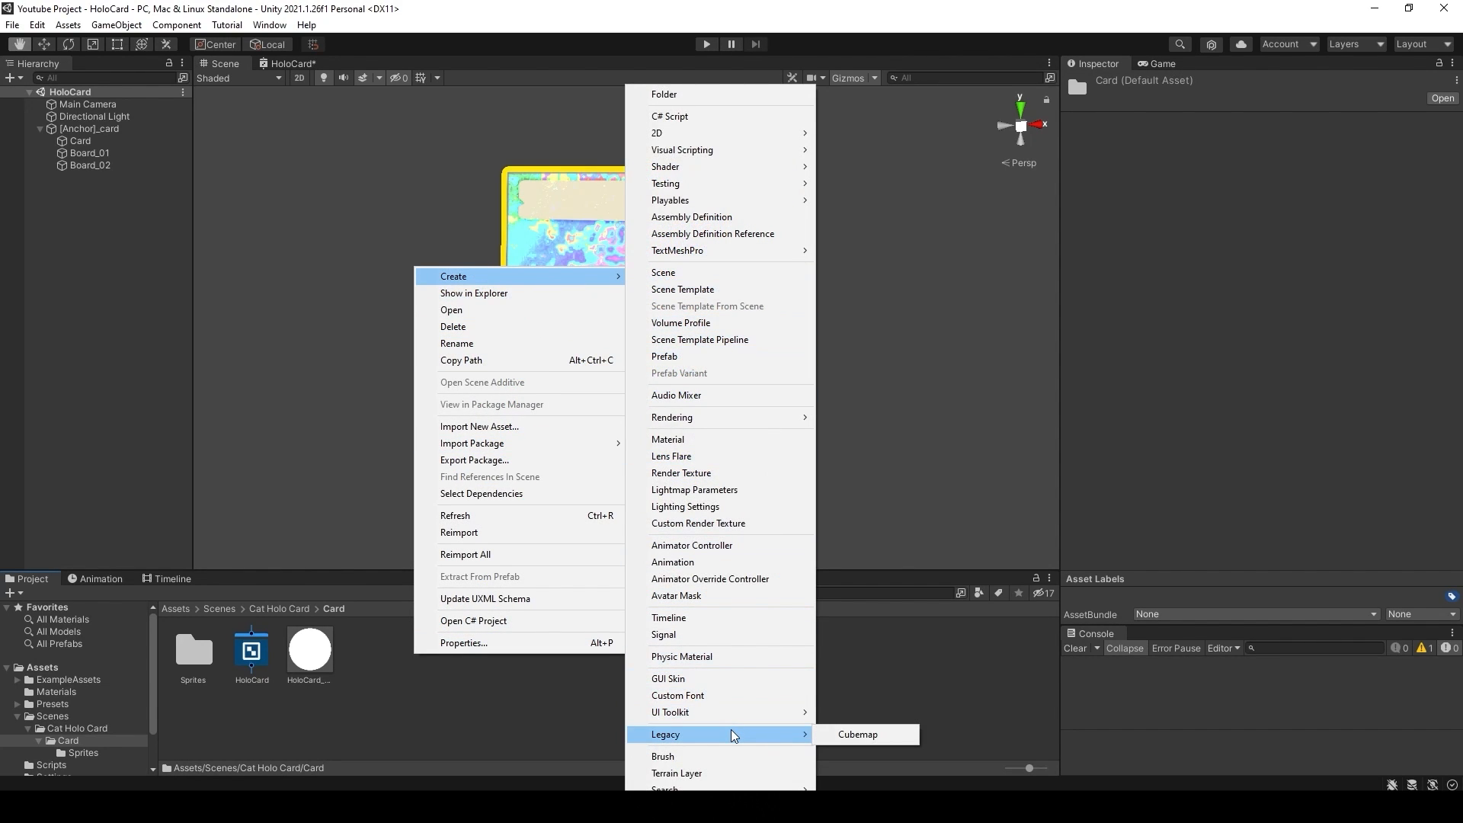
click(894, 736)
text(sparks)
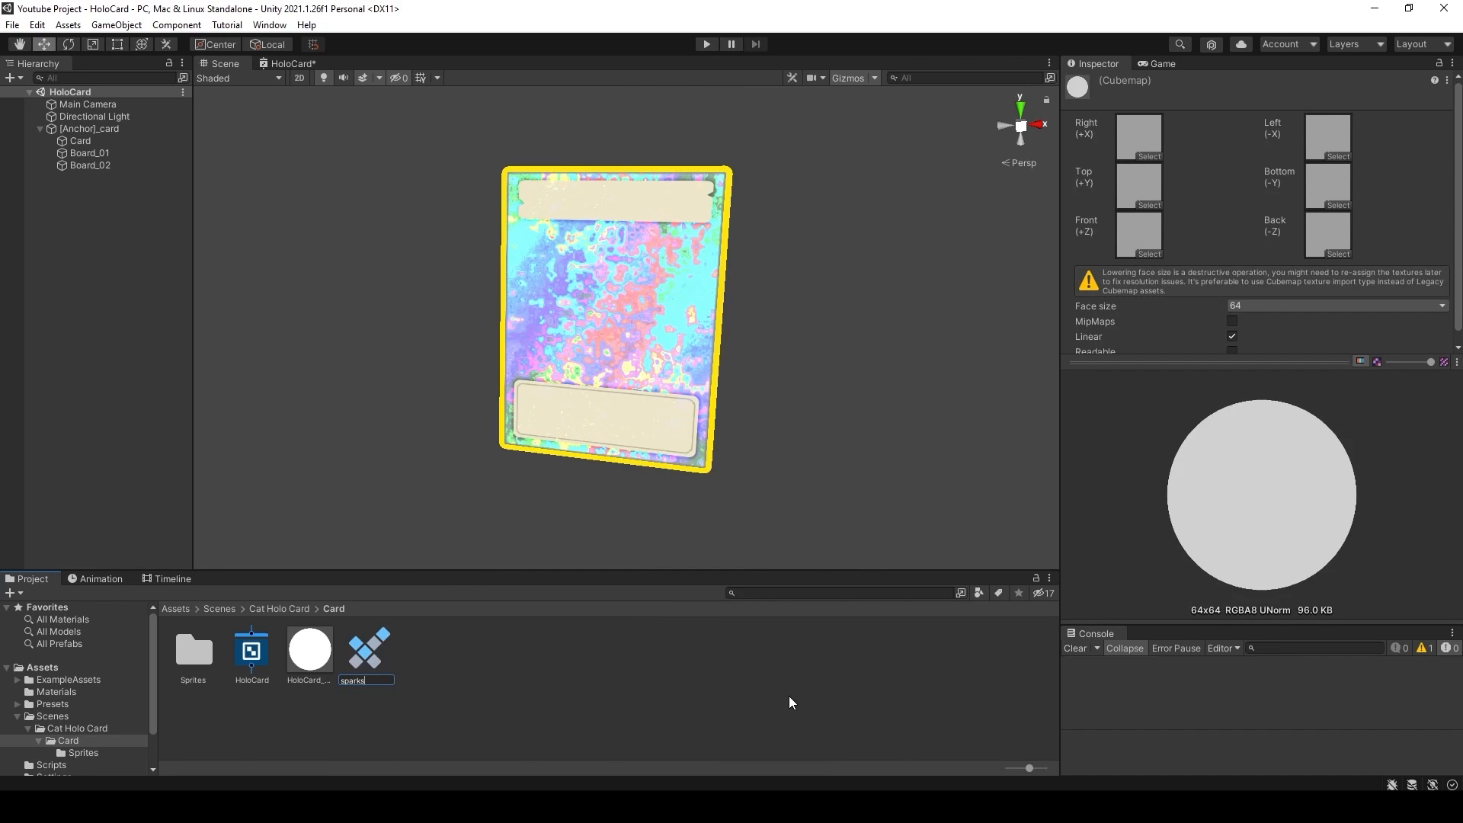
key(Return)
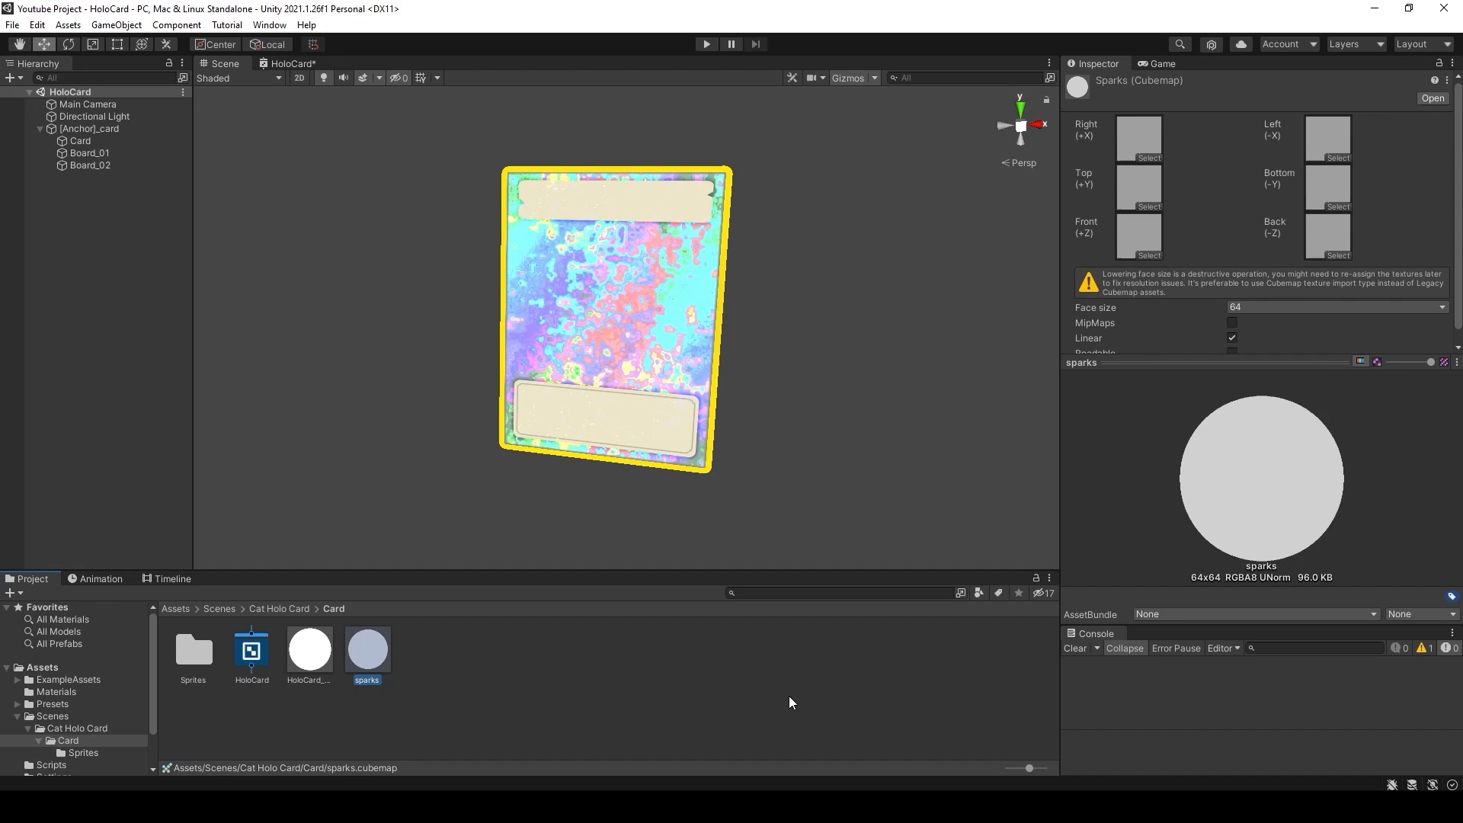
- Set the sparks cubemap's face size to 512 and assign the CardSparks texture to its faces
click(1295, 307)
click(1280, 409)
double_click(194, 652)
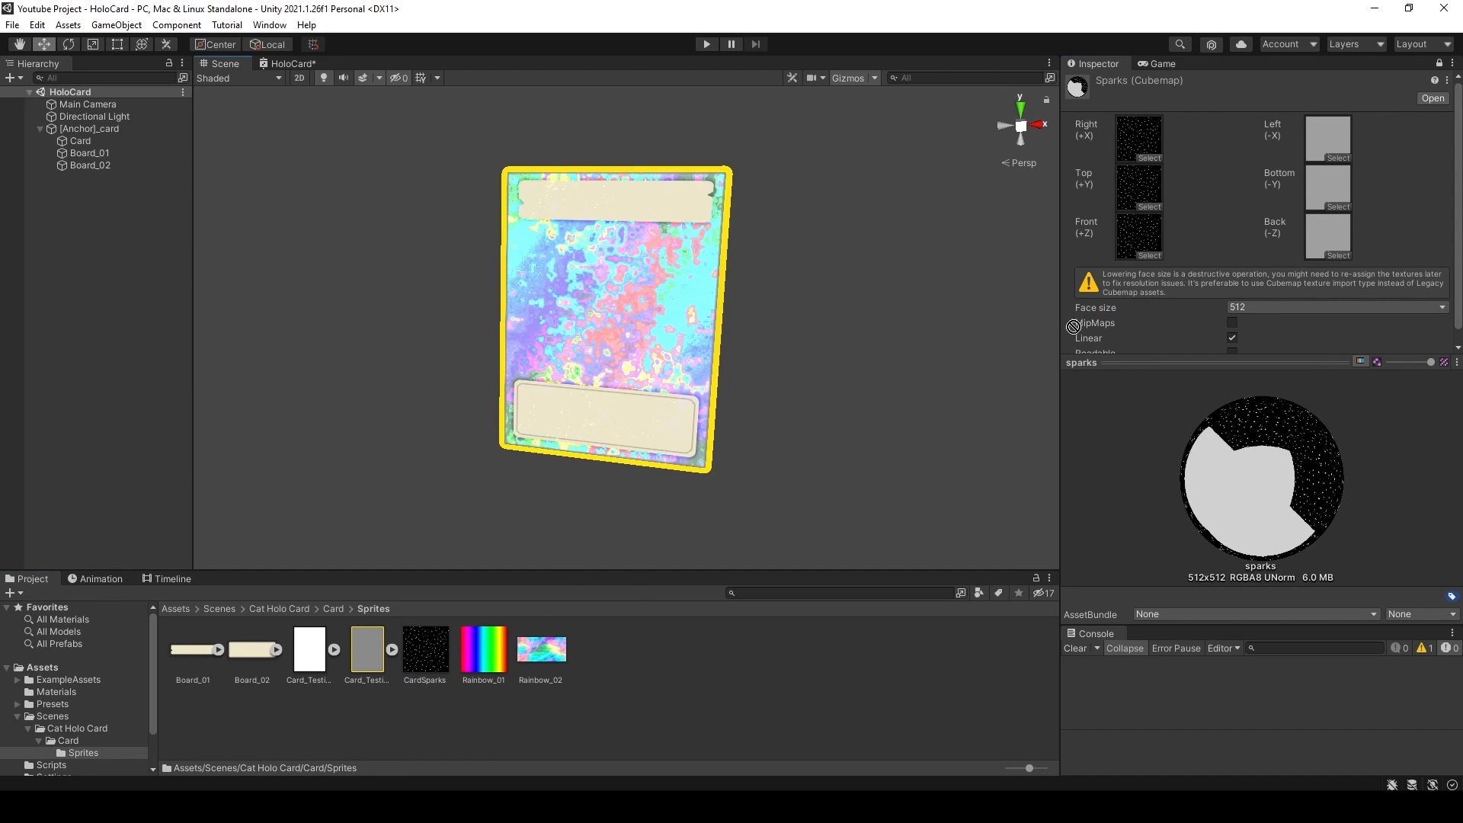
drag(426, 650, 1328, 178)
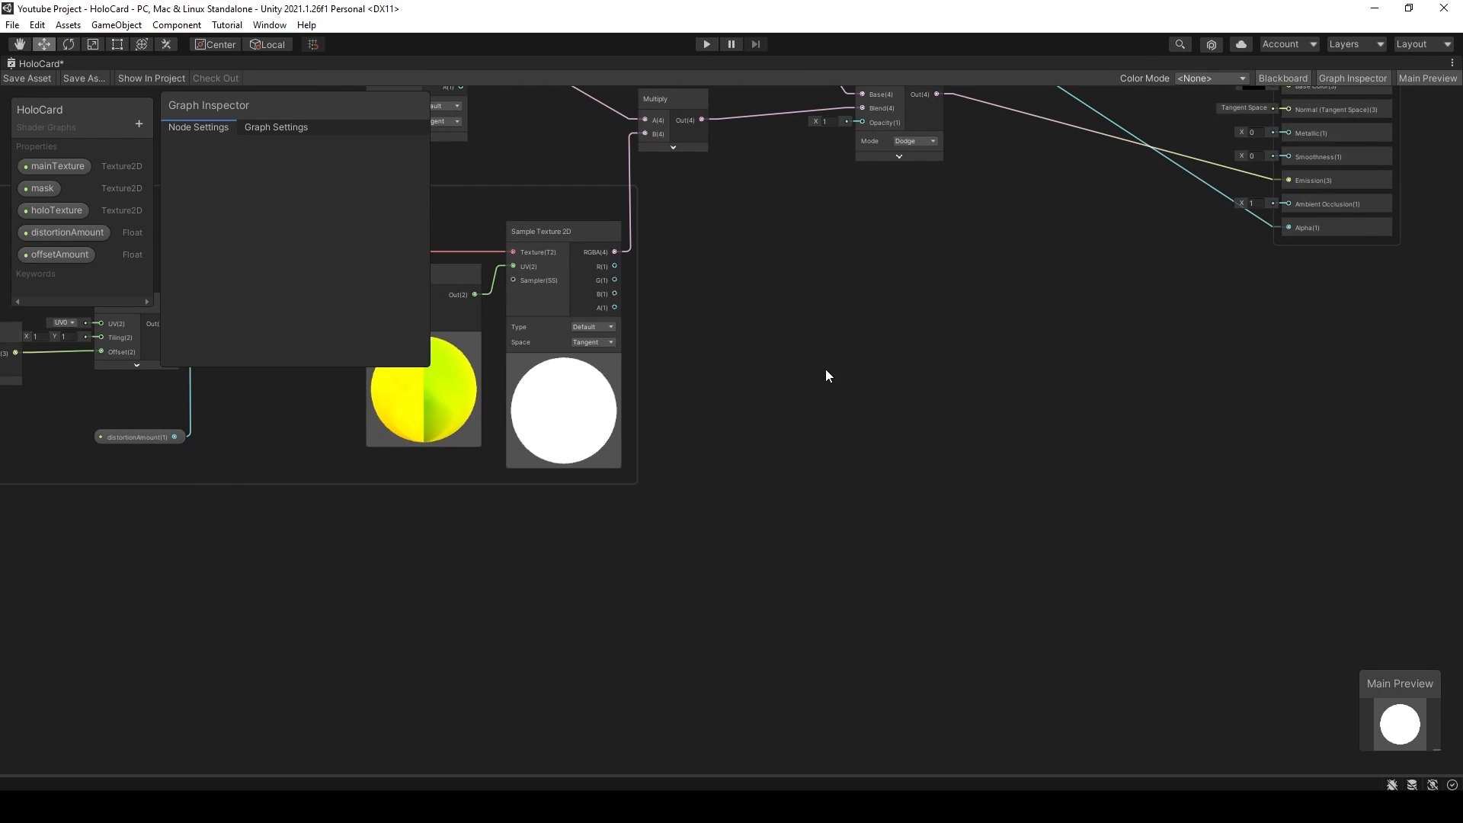
- Add a Sample Cubemap node to the HoloCard graph, in the empty area below the Blend node
key(space)
text(cube)
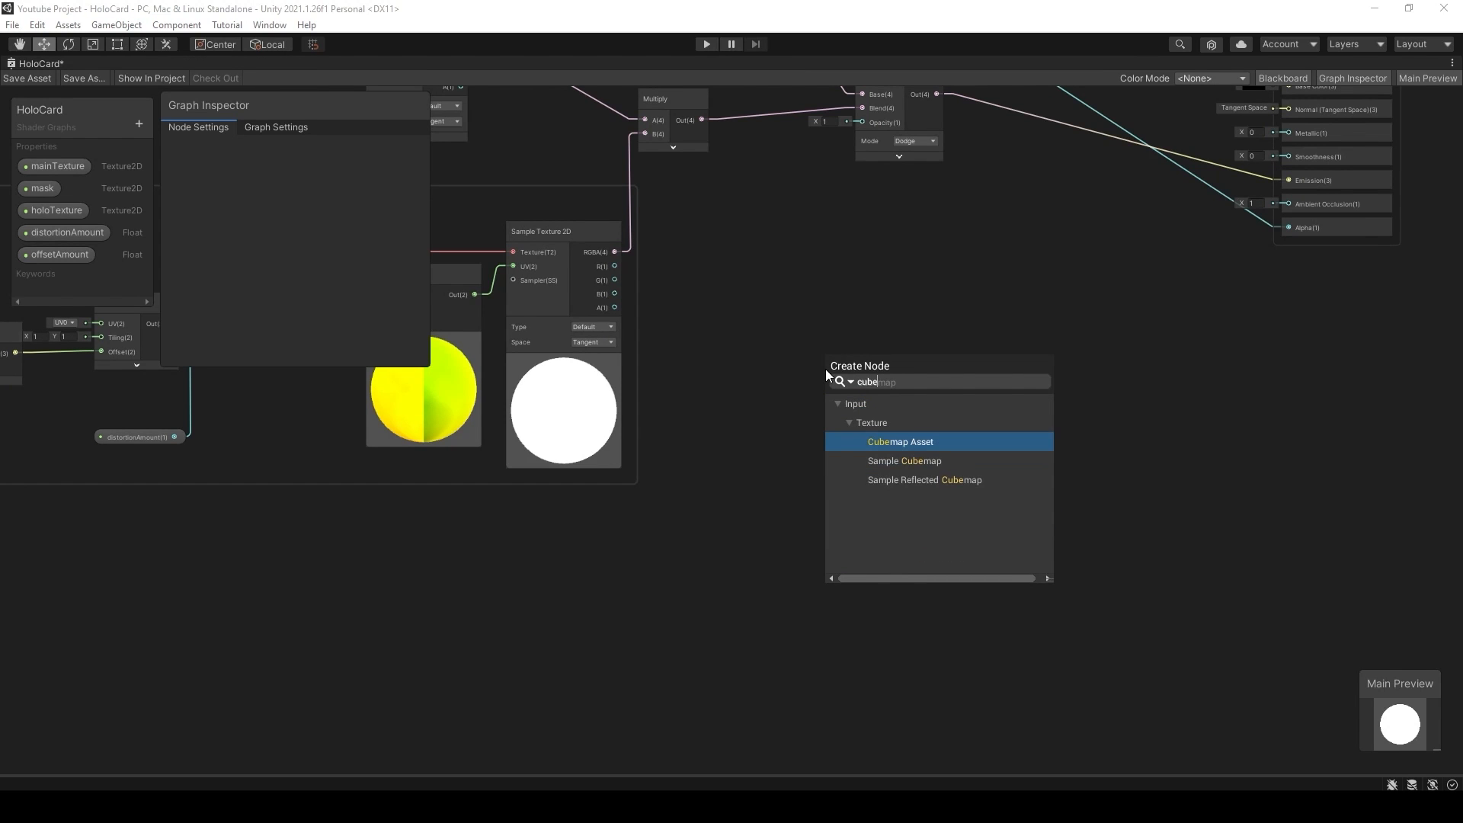
key(Return)
click(842, 399)
click(853, 405)
- Add a Cubemap Asset node and connect it to the Cube input of the Sample Cubemap node
key(space)
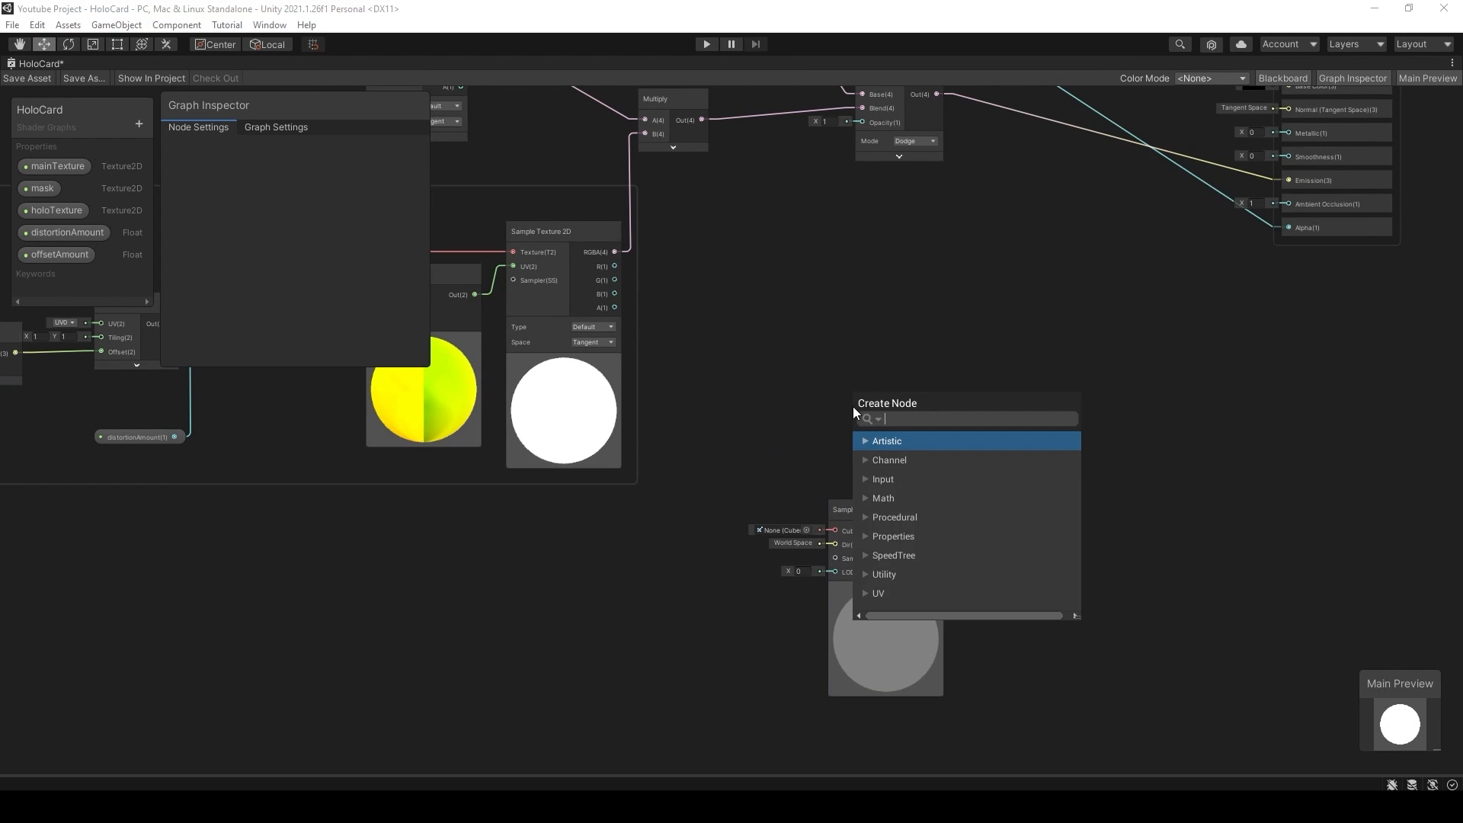
text(cubemap)
key(Return)
drag(861, 434, 794, 533)
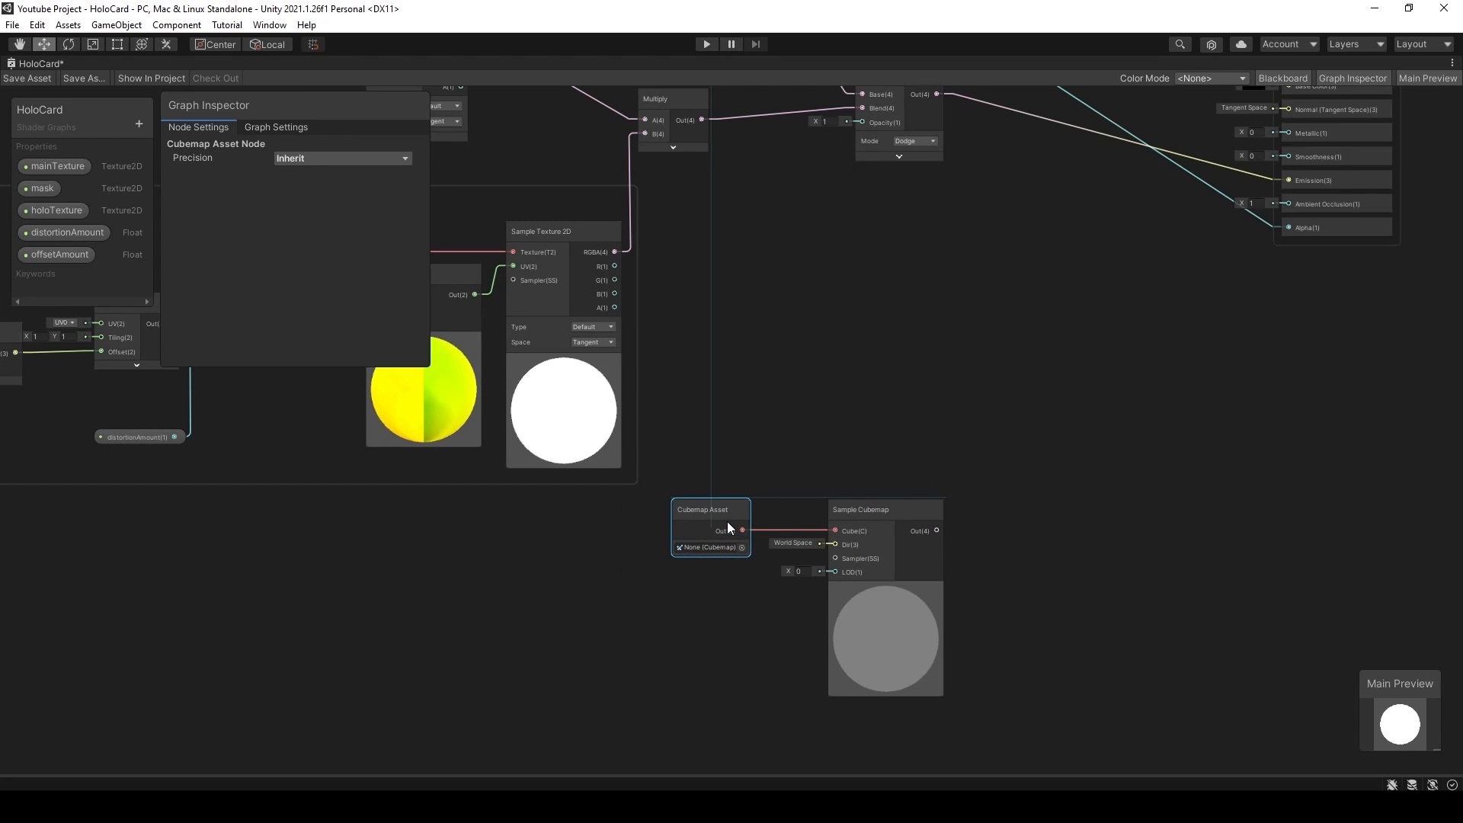
- Convert the Cubemap Asset node to an exposed property and order it between holoTexture and distortionAmount
right_click(695, 517)
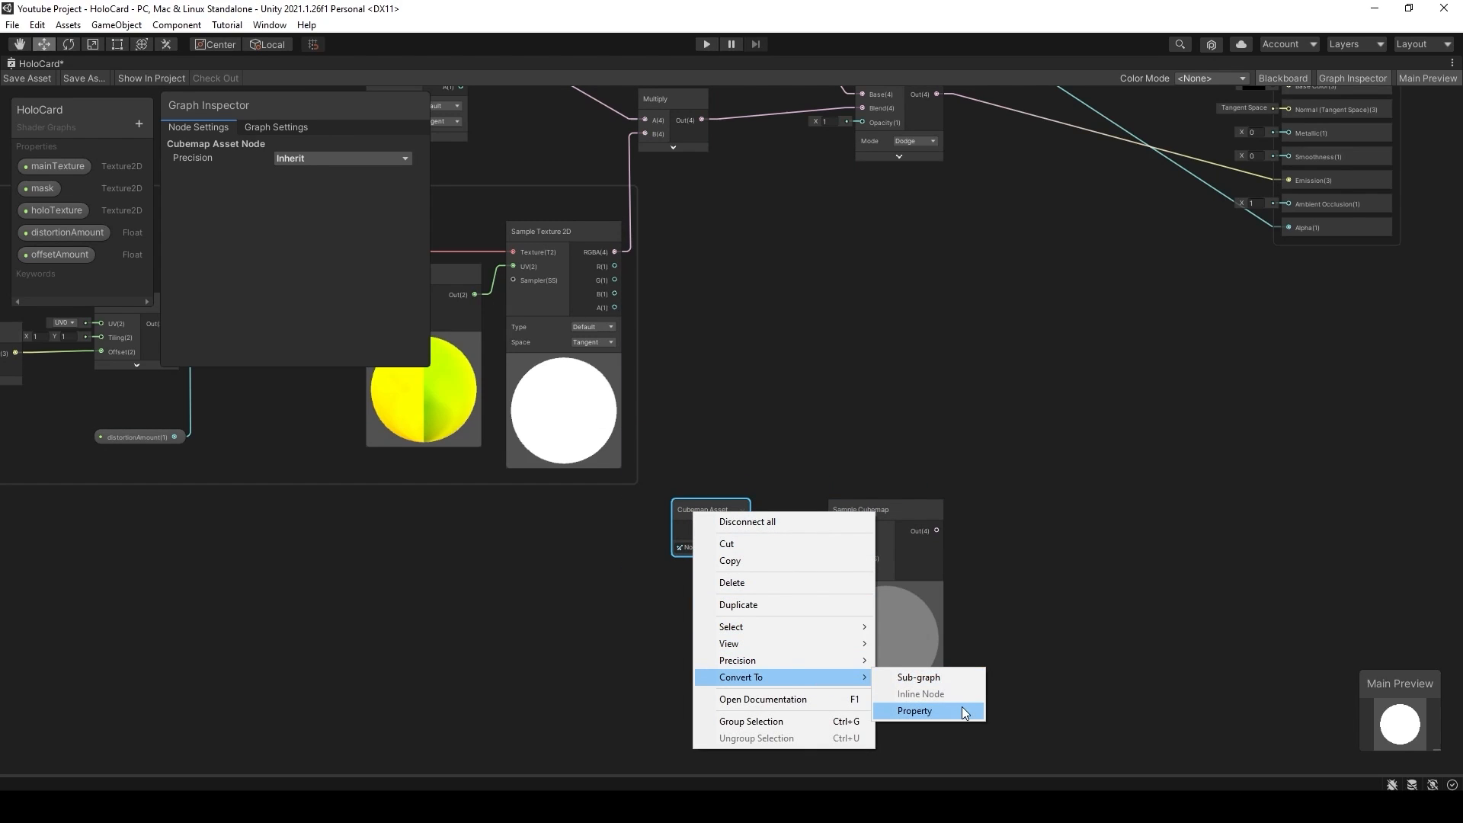
click(915, 711)
drag(699, 520, 712, 539)
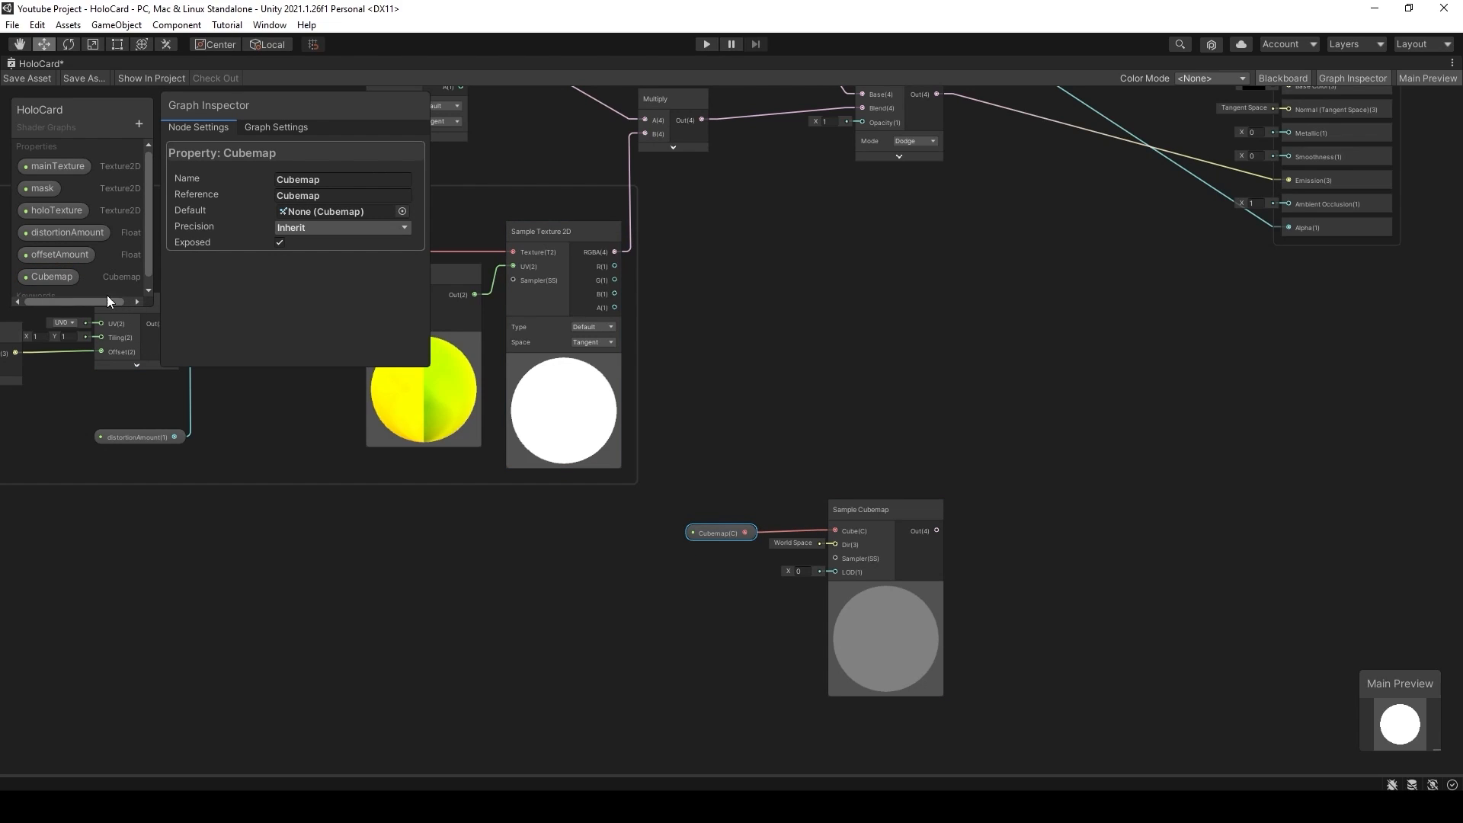
mouse_move(57, 277)
mouse_down()
mouse_move(58, 216)
mouse_move(59, 254)
mouse_up()
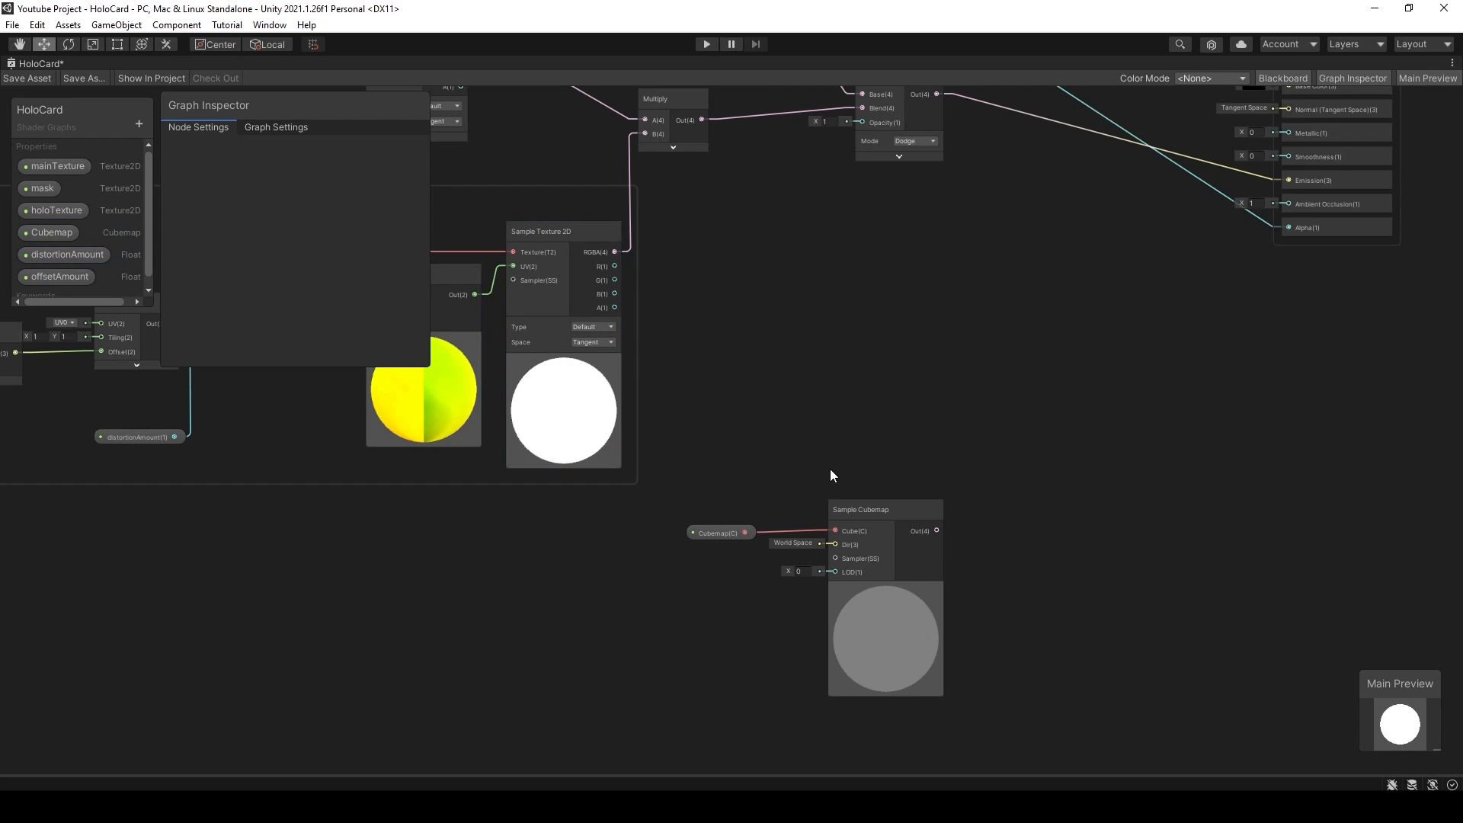
- Add a second Blend node and place it above and to the right of the Sample Cubemap node
key(space)
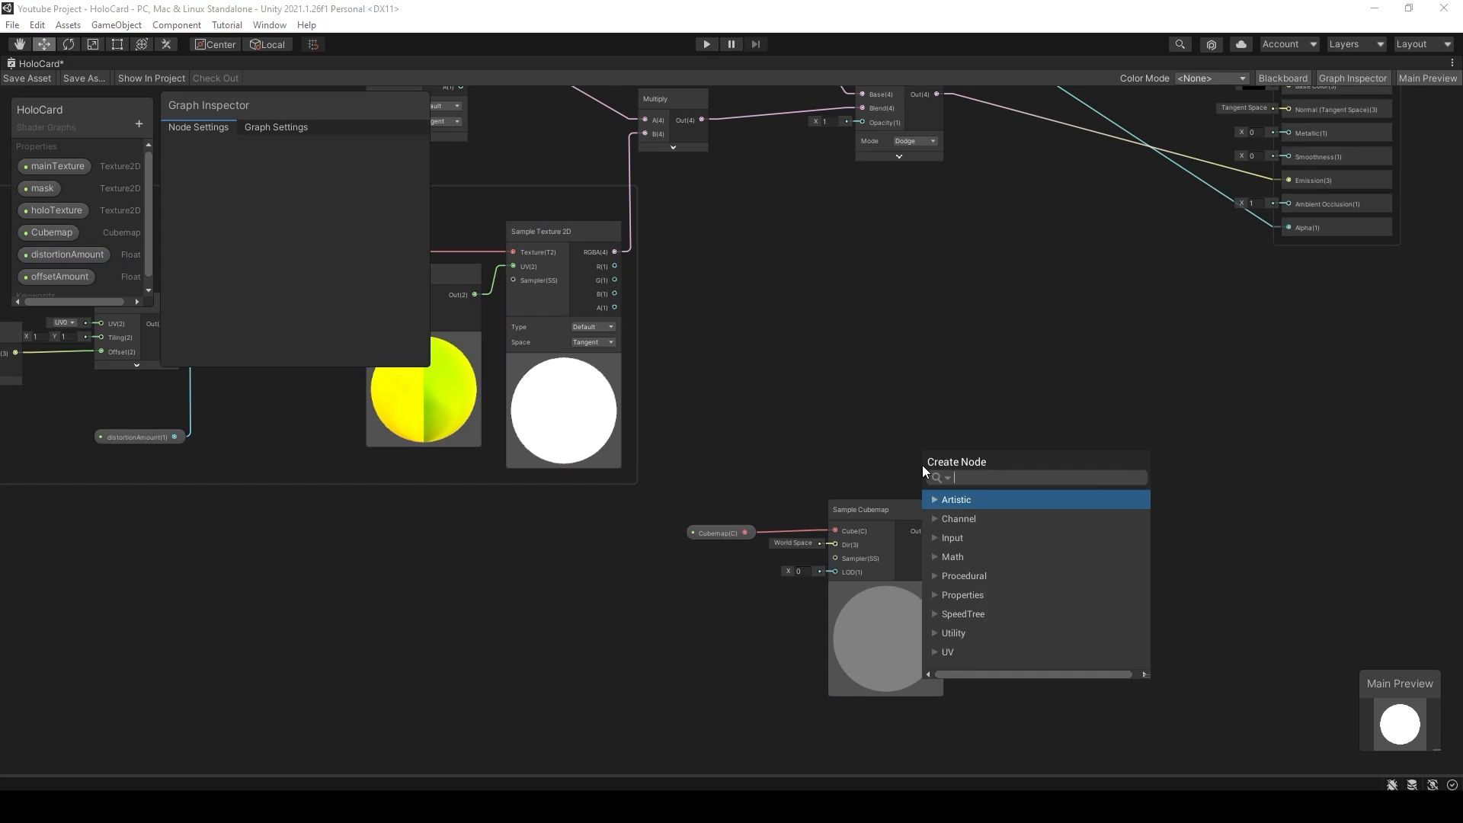
text(blen)
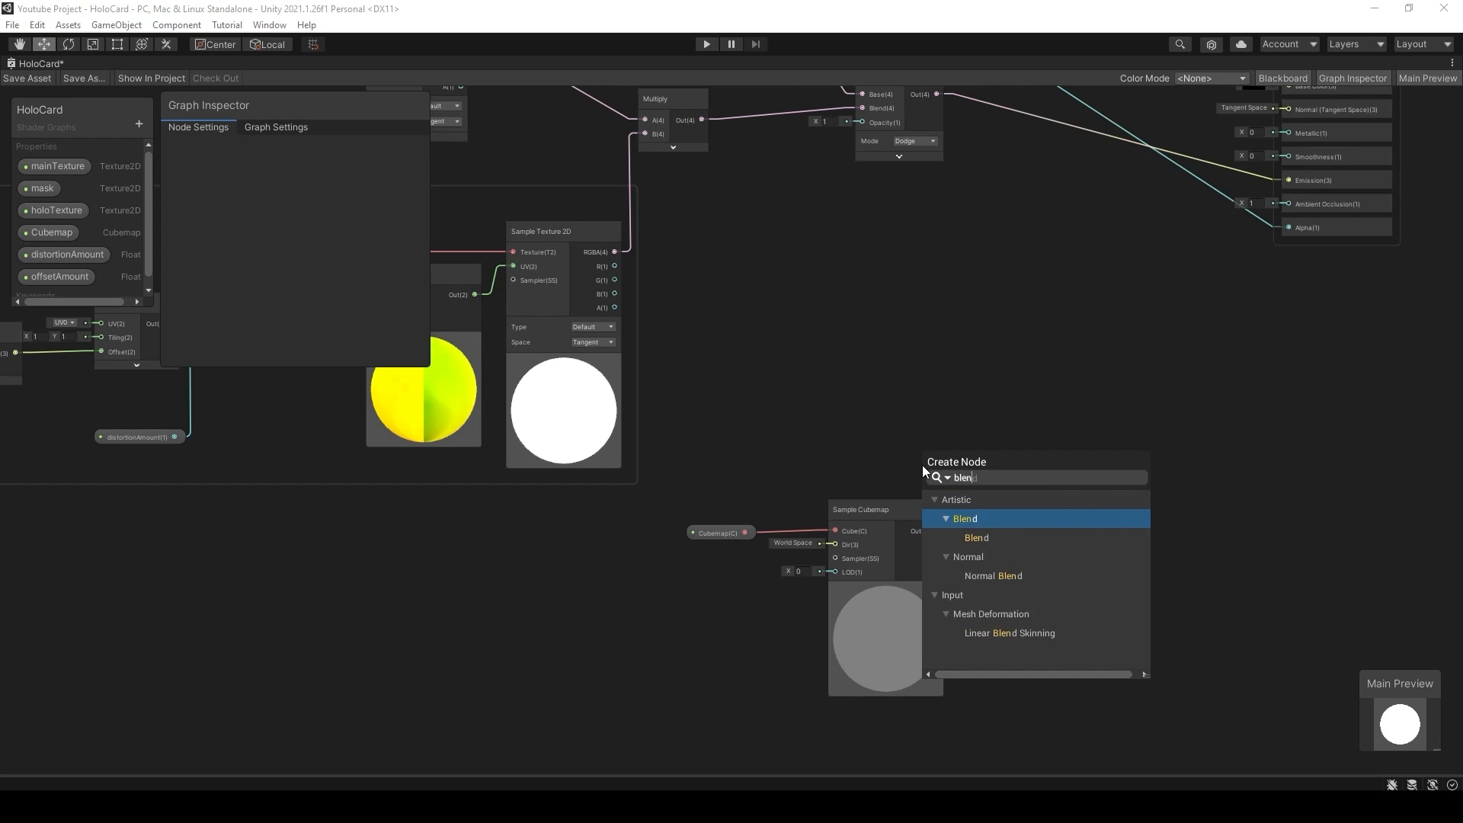
key(Down)
key(Return)
click(978, 576)
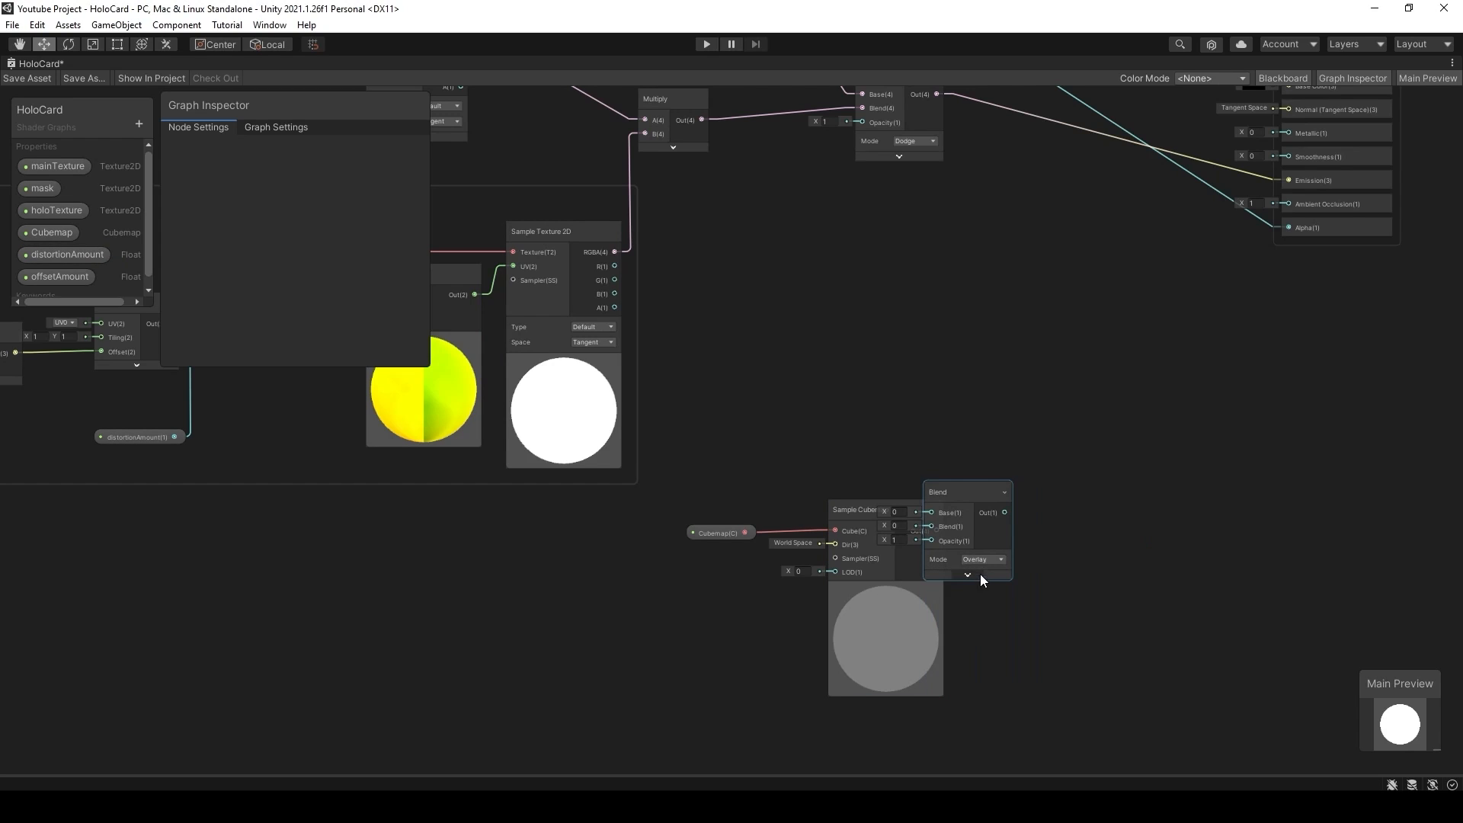
click(976, 491)
drag(977, 491, 1075, 381)
middle_drag(1129, 306, 996, 434)
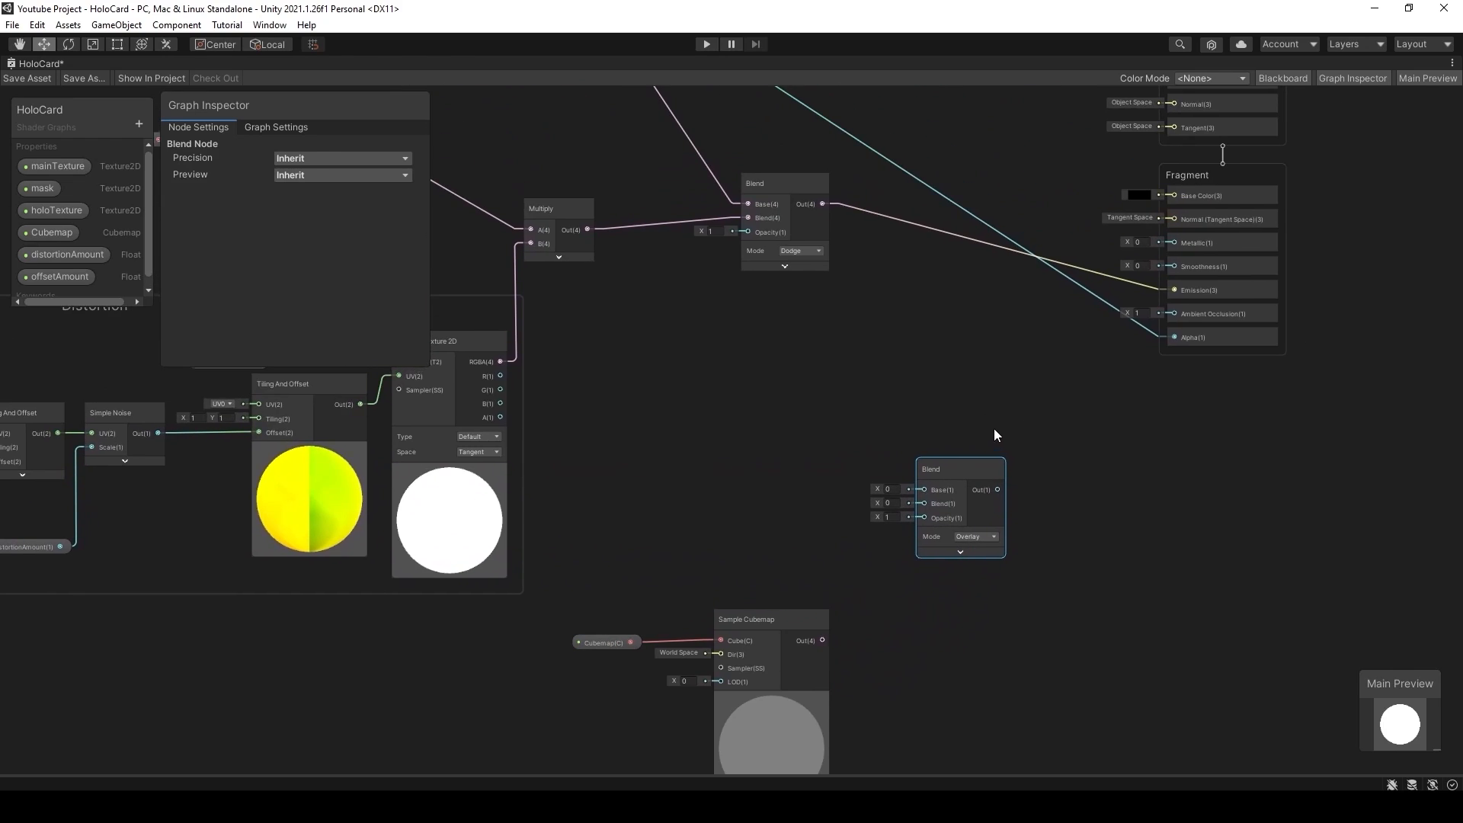
- Feed the first Blend node and the Sample Cubemap into the new Blend's Base and Blend inputs, connect its output to Emission, and save the graph
drag(1152, 297, 924, 490)
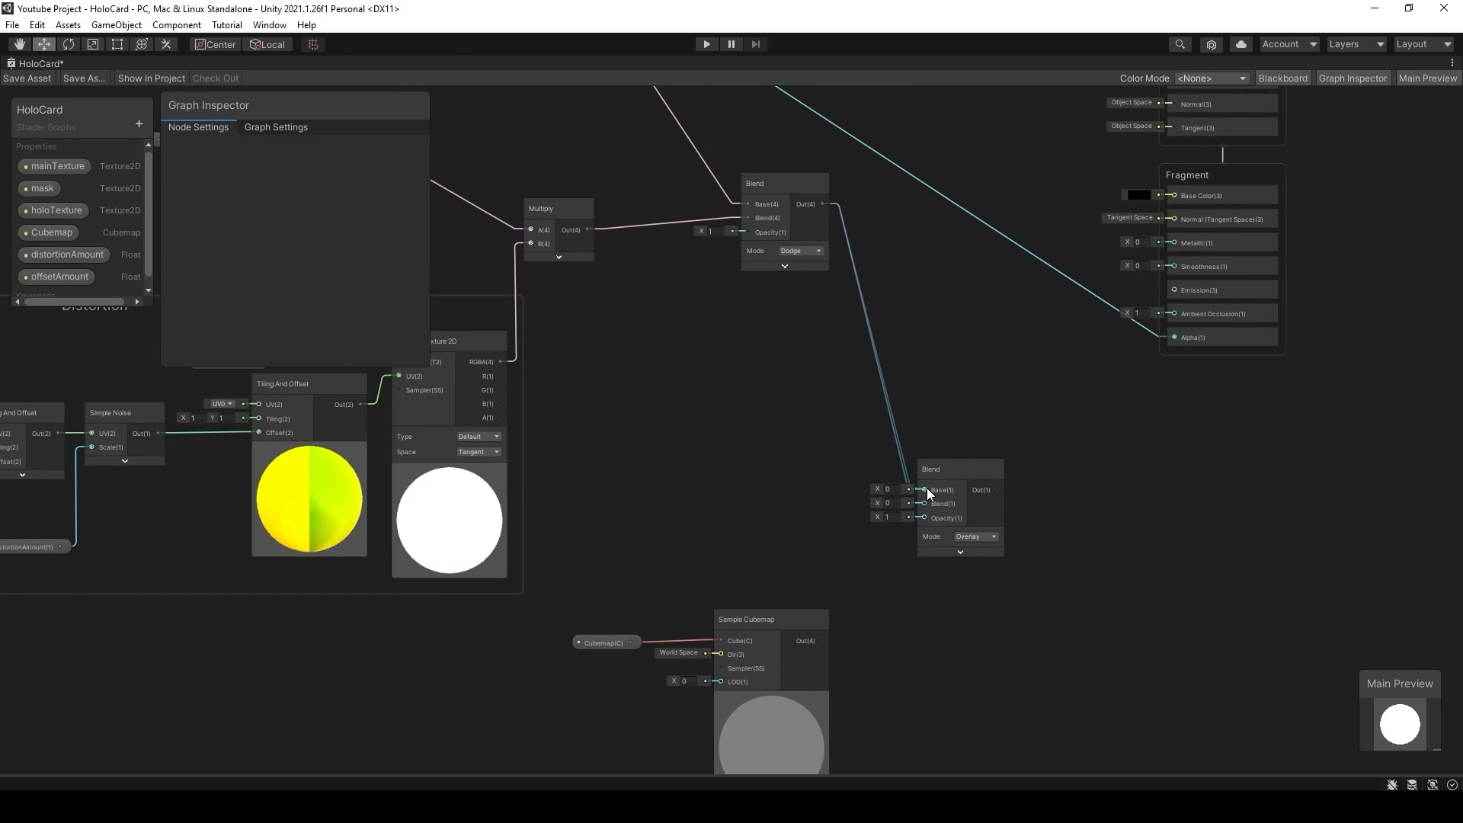
drag(823, 640, 824, 644)
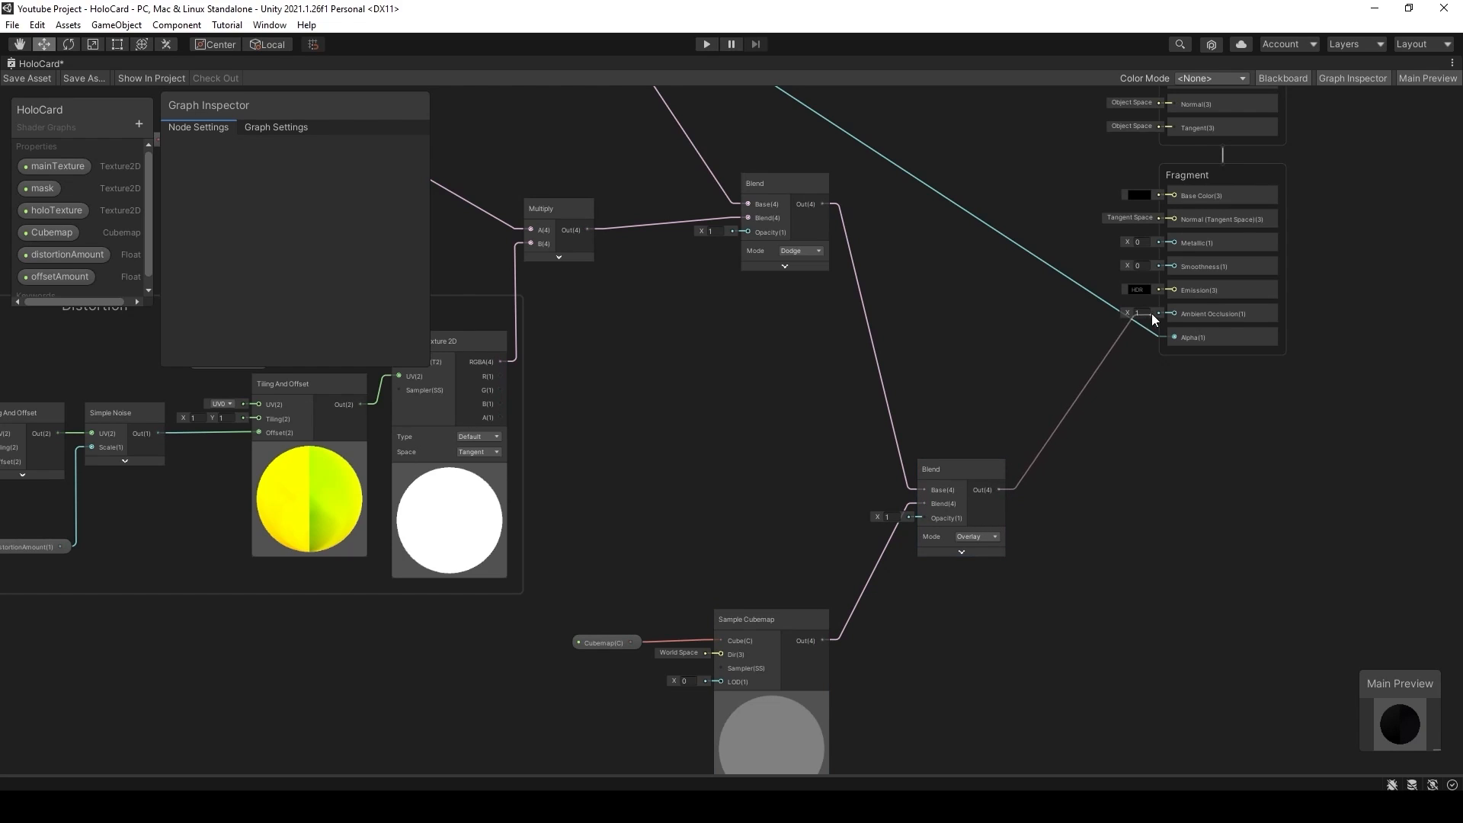
drag(1151, 313, 1174, 291)
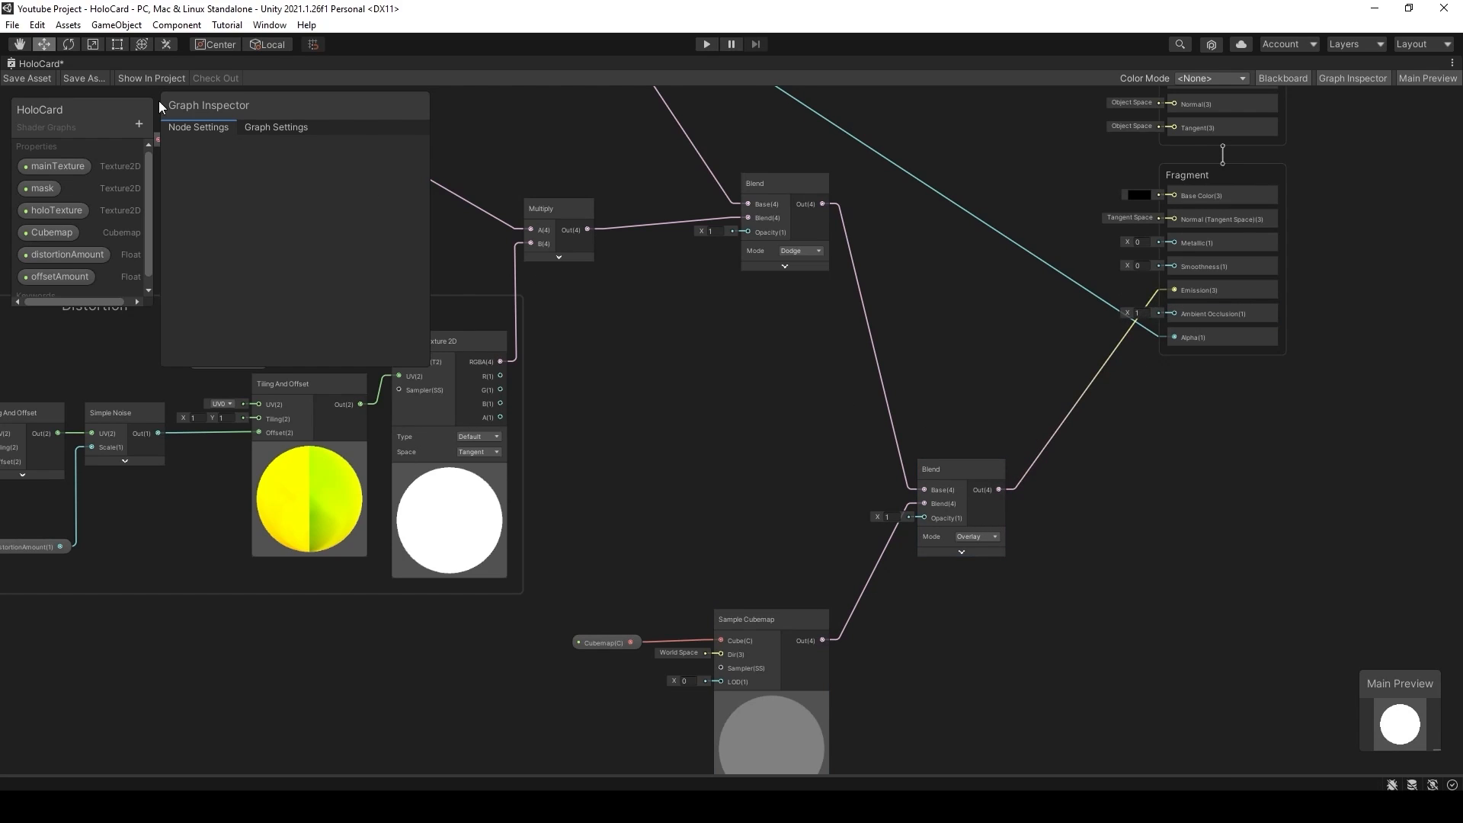
click(32, 78)
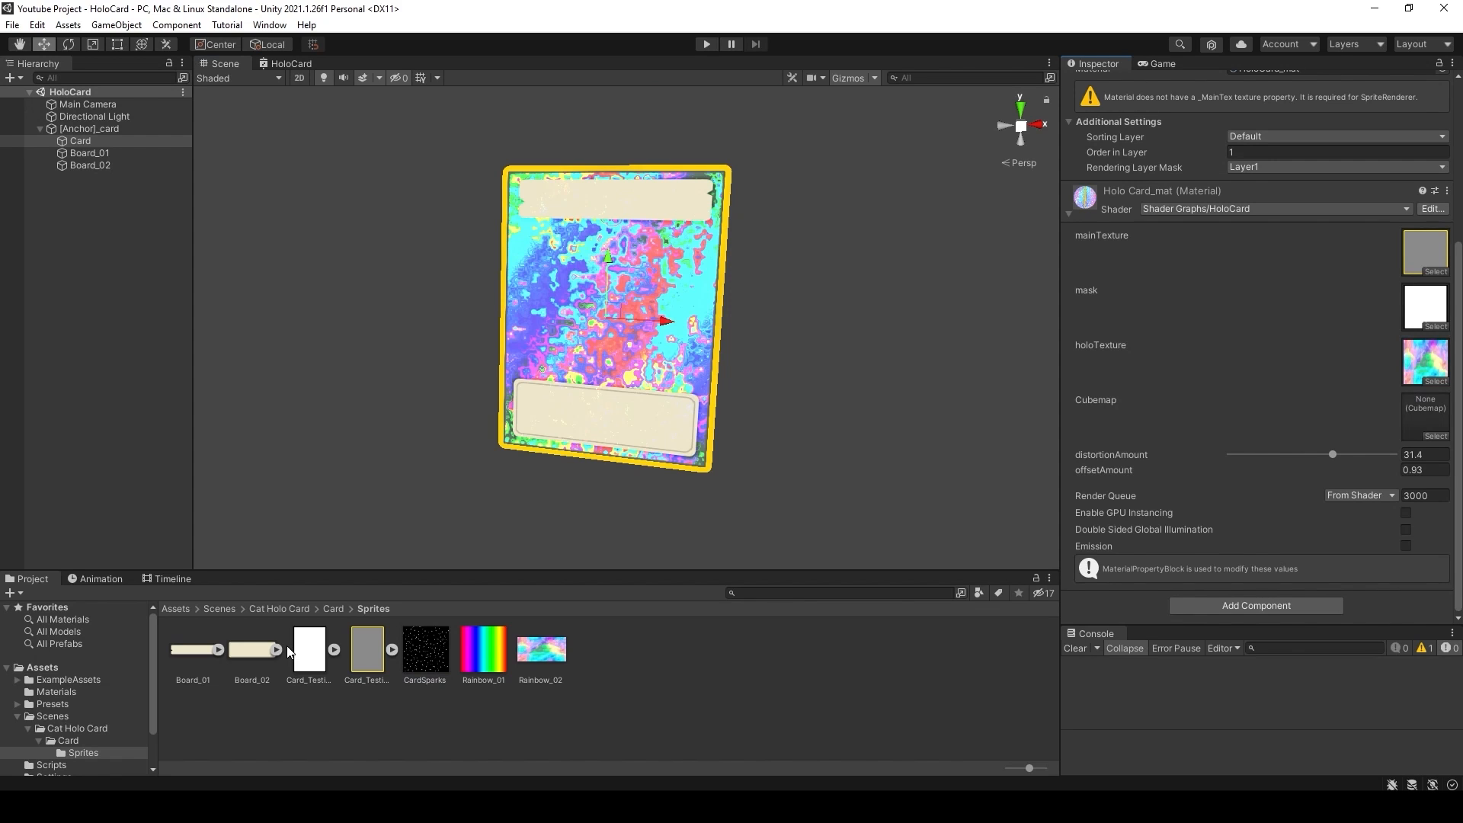
- Assign the sparks cubemap from the Card folder to the Cubemap property of the Holo Card material
click(332, 608)
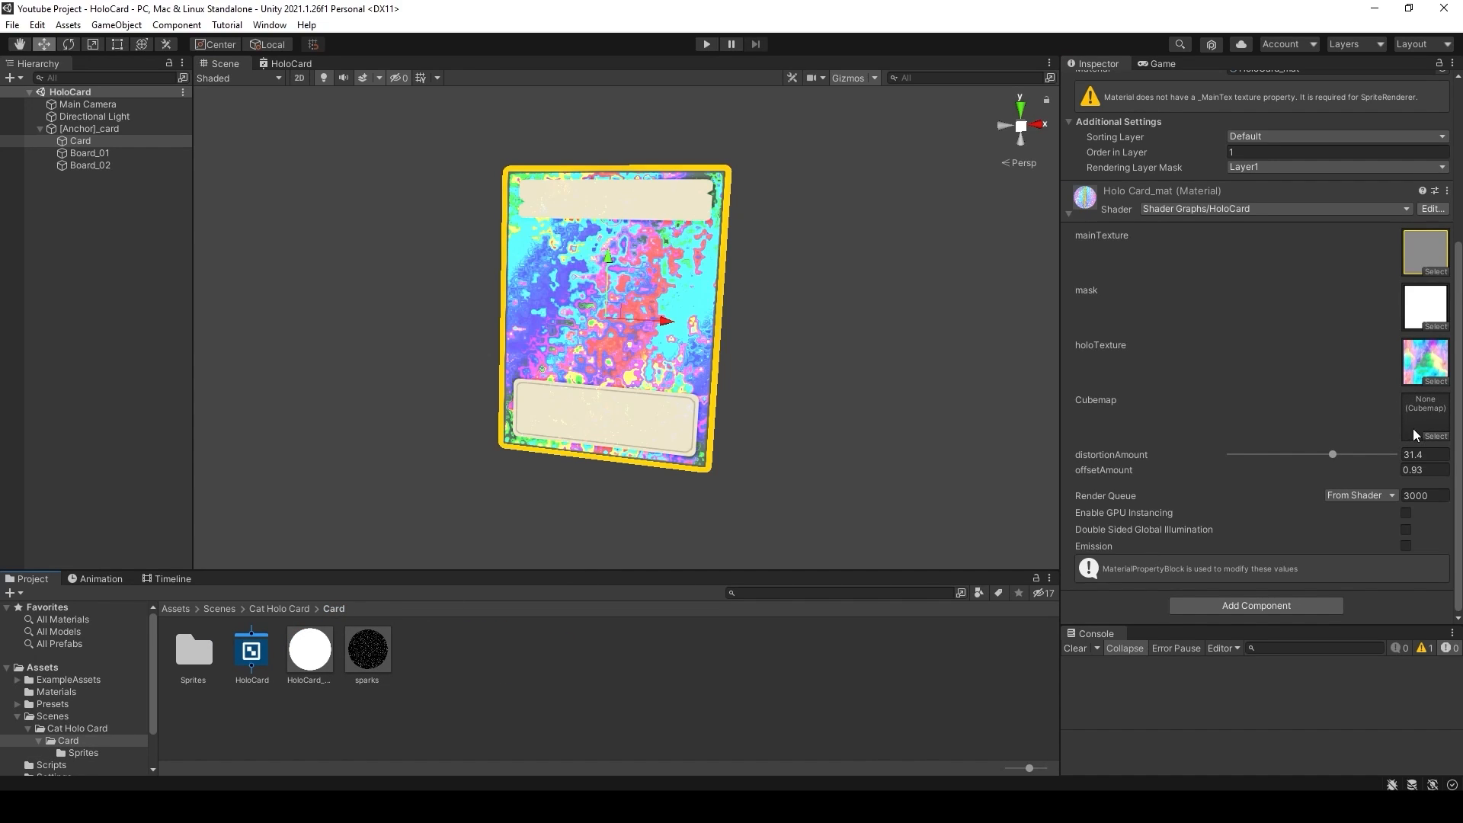
drag(381, 660, 716, 506)
drag(1380, 409, 1425, 421)
alt+drag(804, 360, 654, 397)
- Set the first Blend node's mode to Lighten and the second Blend node's mode to Dodge in the HoloCard graph
double_click(291, 63)
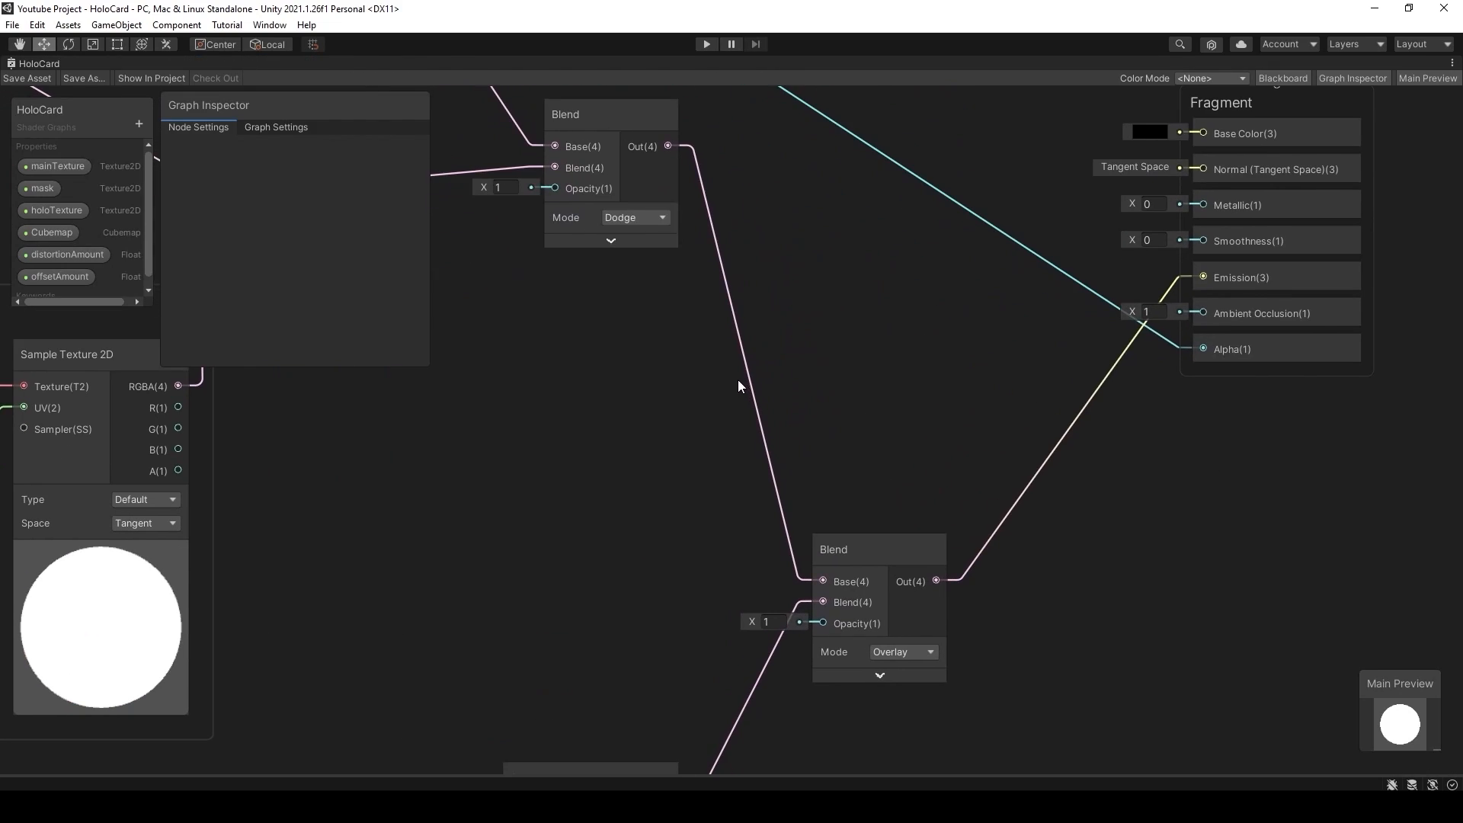
click(635, 218)
click(676, 372)
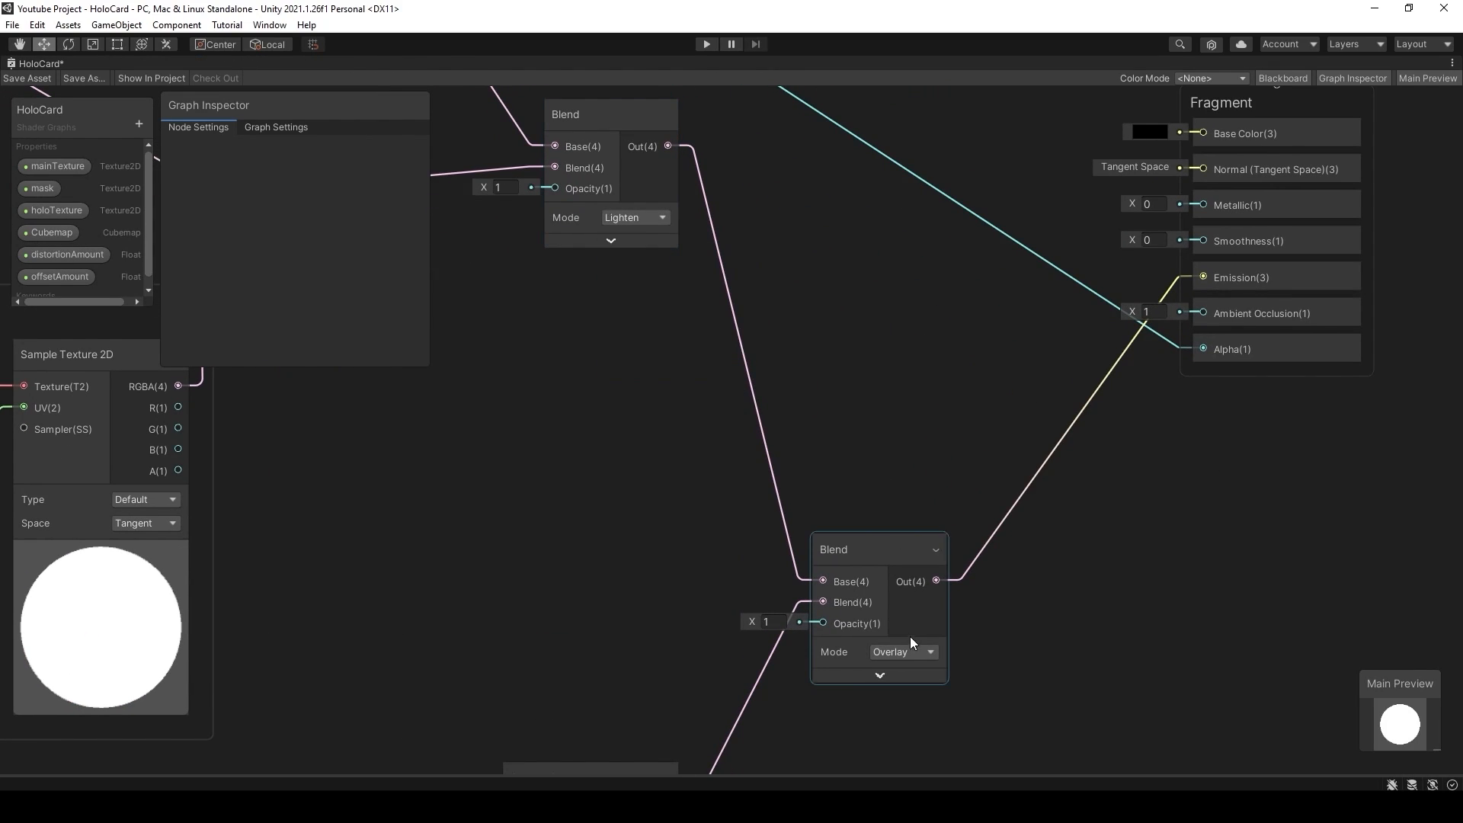
click(903, 651)
click(945, 352)
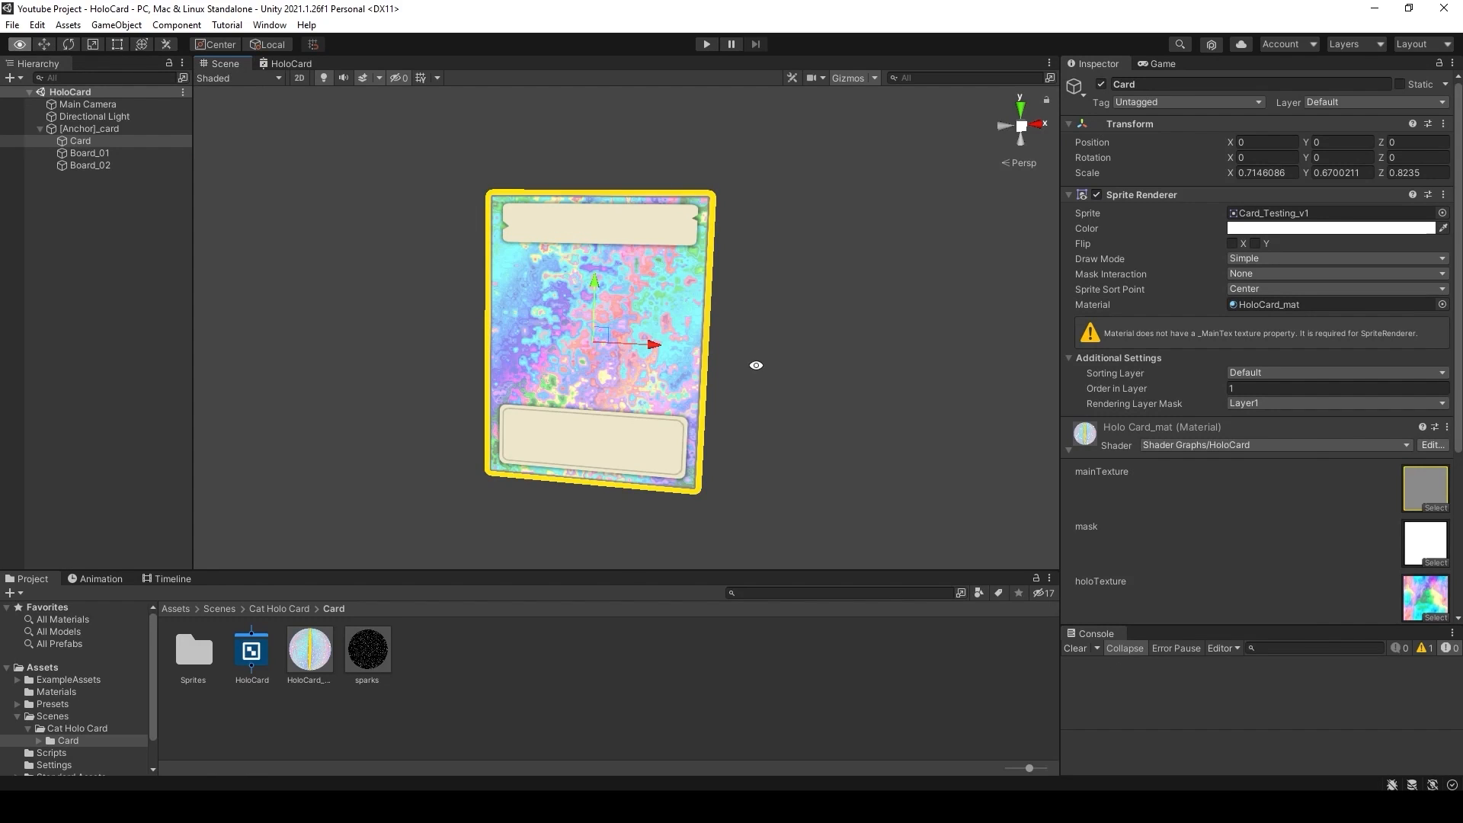
mouse_move(756, 365)
alt+mouse_down()
mouse_move(842, 363)
mouse_move(777, 364)
alt+mouse_up()
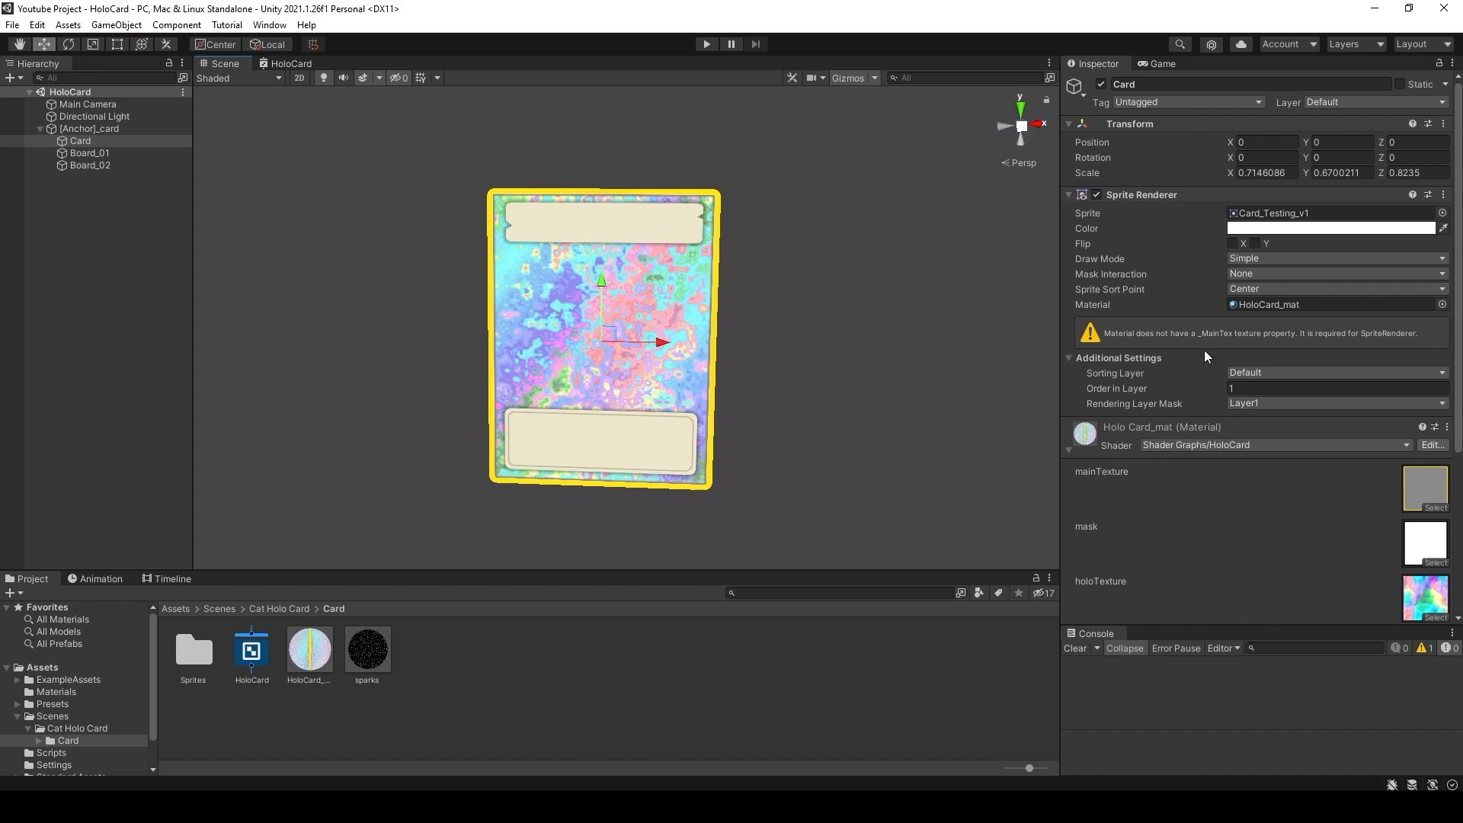
scroll(1211, 355, down, 5)
alt+drag(638, 369, 724, 380)
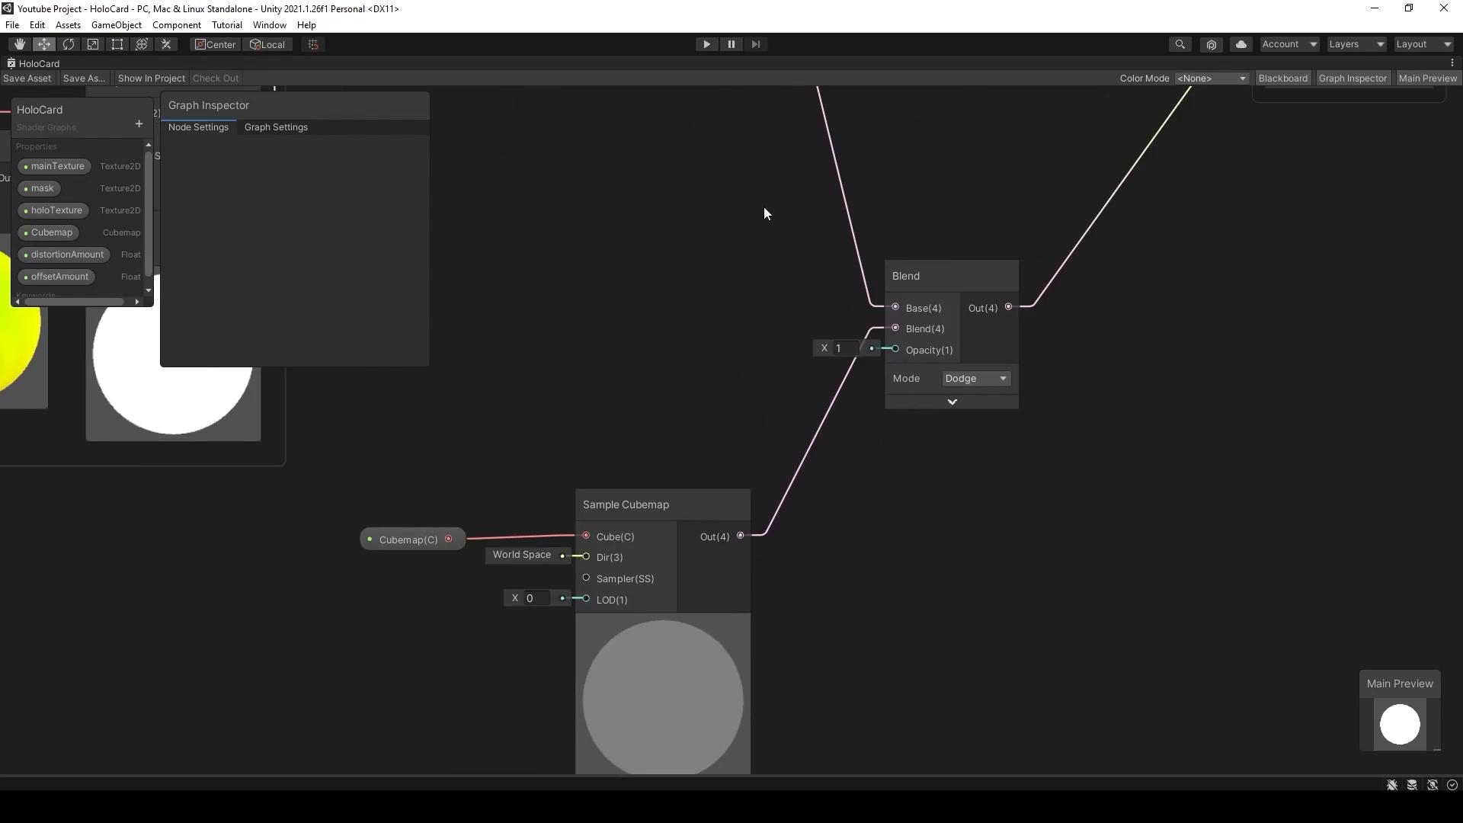
- Move the Sample Cubemap node and its Cubemap property node up, closer to the second Blend node
scroll(764, 206, down, 2)
middle_drag(764, 206, 867, 277)
drag(614, 473, 755, 542)
drag(755, 506, 754, 424)
click(629, 391)
drag(606, 447, 607, 434)
- Add a View Direction node, connect it to the Dir input of the Sample Cubemap node, and choose its coordinate space
key(space)
text(view)
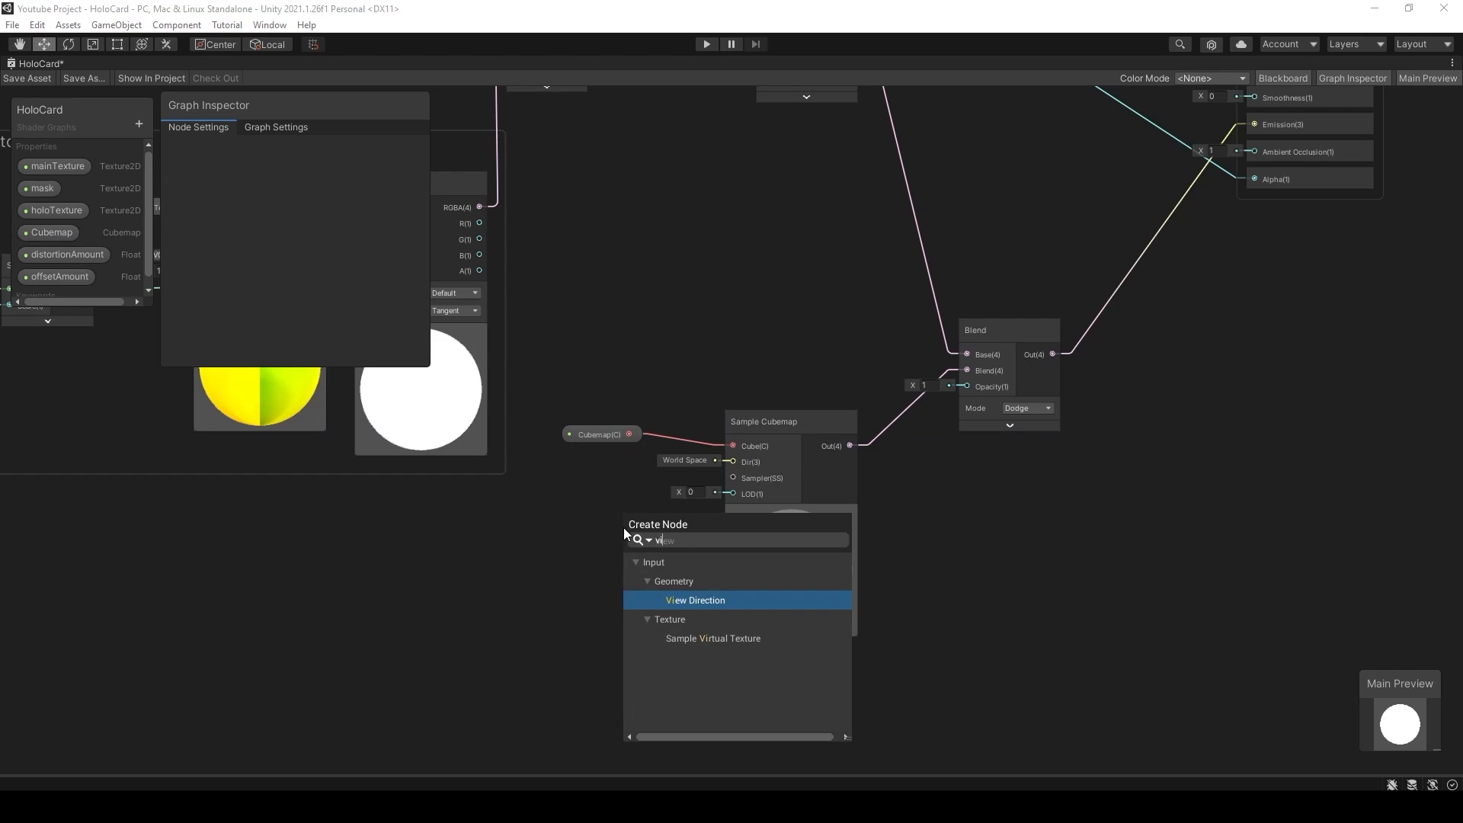
key(Return)
drag(674, 563, 733, 462)
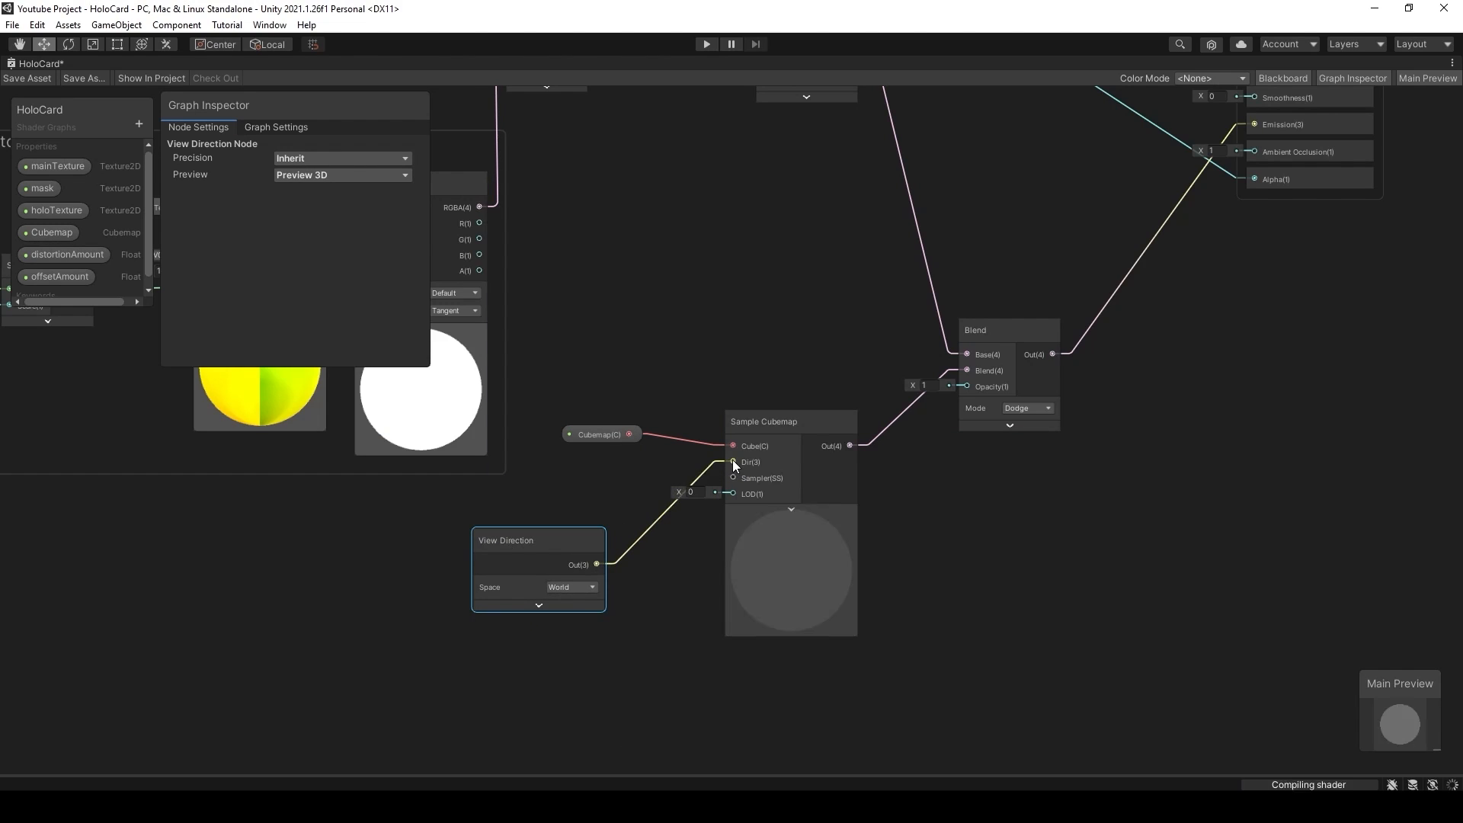
click(580, 588)
click(538, 608)
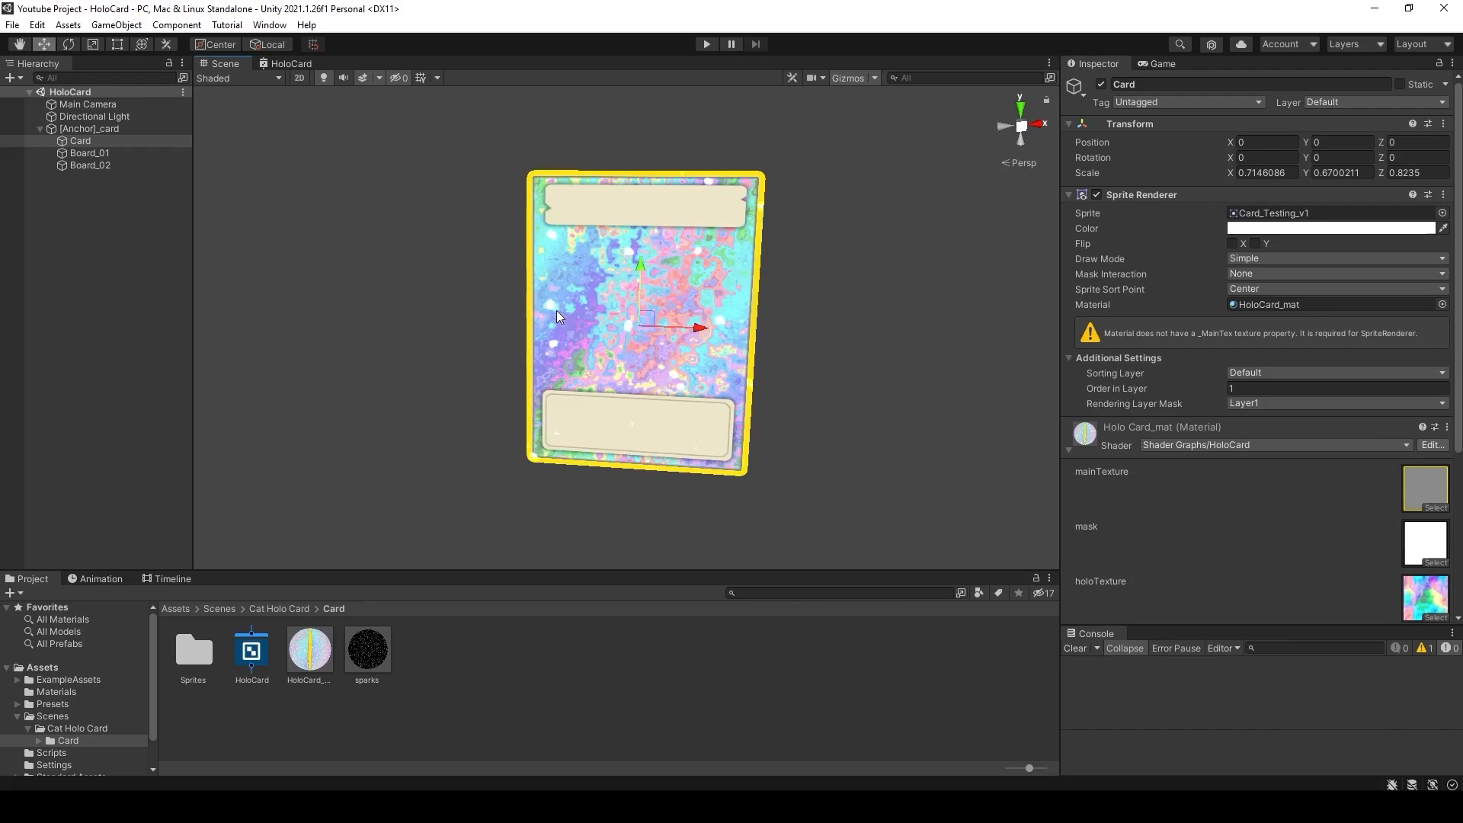
- Examine the card's holo texture and sparks in the scene from several viewing angles
alt+drag(708, 343, 659, 309)
scroll(770, 320, up, 5)
mouse_move(659, 309)
alt+right_down()
mouse_move(606, 283)
mouse_move(671, 314)
alt+right_up()
alt+drag(670, 314, 745, 345)
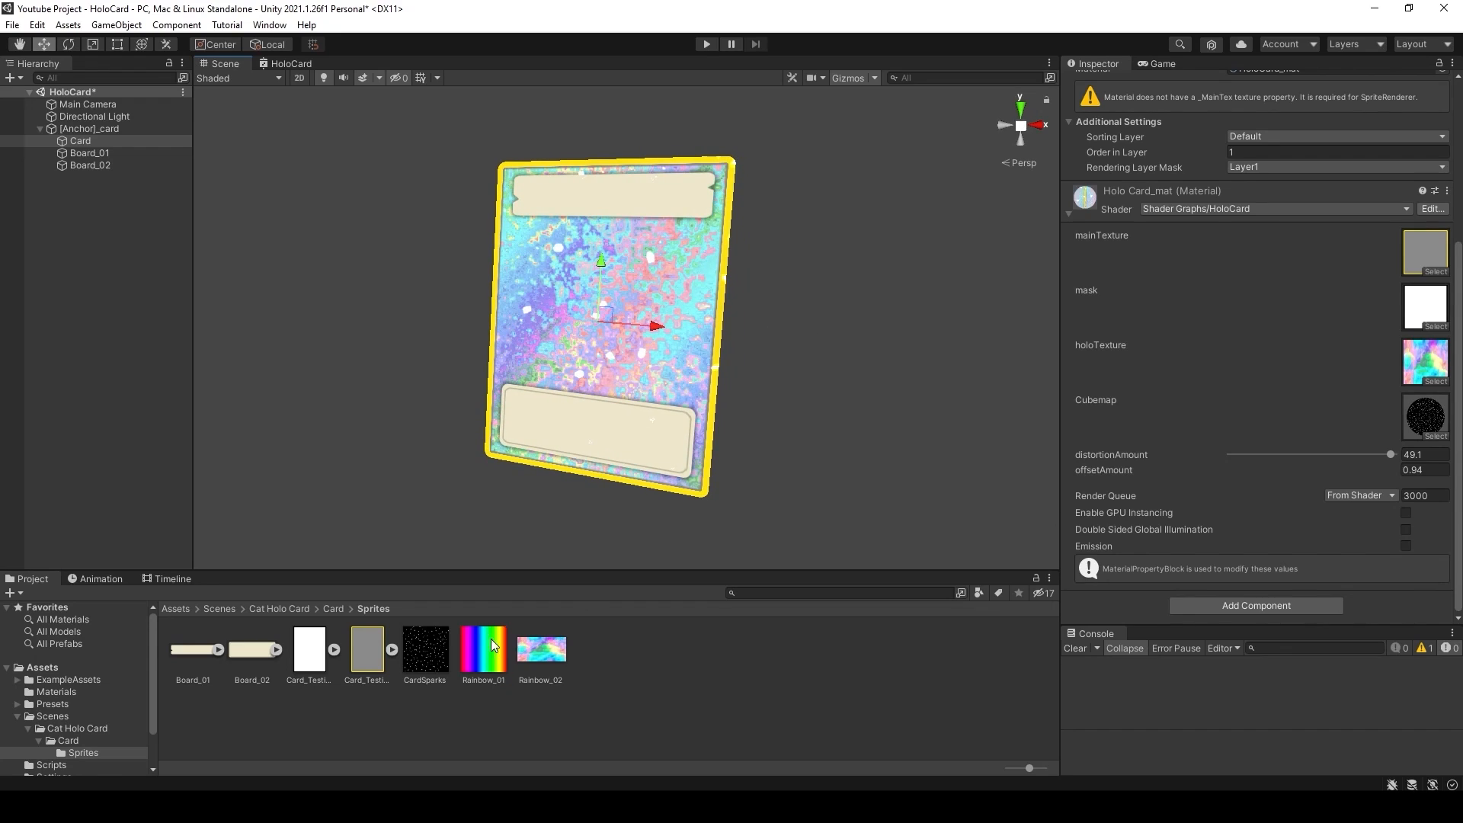
alt+drag(910, 365, 868, 305)
- Reopen the HoloCard graph maximized and change the mode of a Blend node
click(290, 64)
key(shift+space)
middle_drag(706, 274, 1087, 504)
click(910, 491)
click(961, 305)
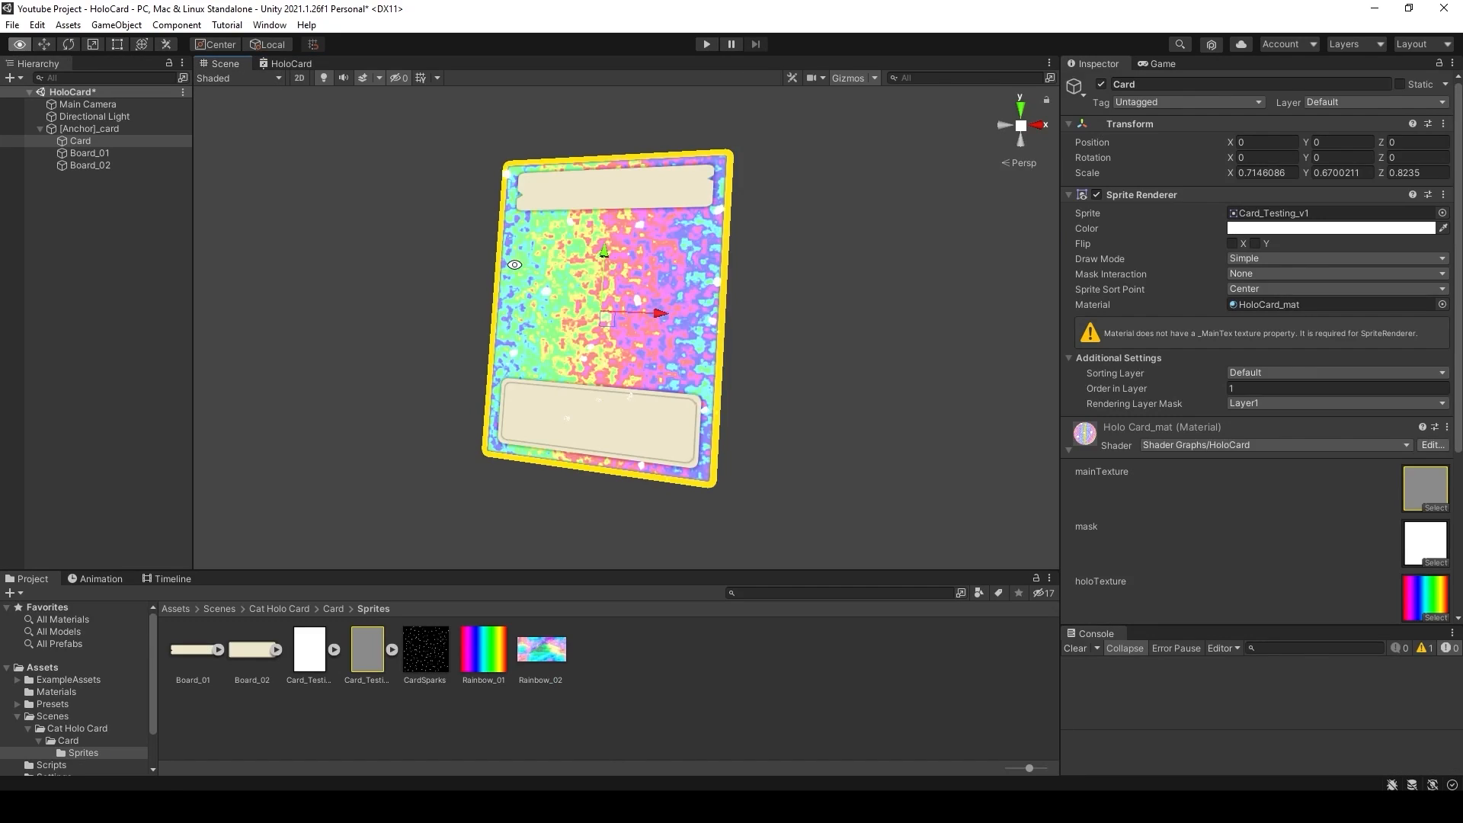
- Lower the Holo Card material's distortionAmount until the rainbow texture shows smooth bands
scroll(1374, 454, down, 5)
drag(1373, 454, 1290, 470)
- Tilt the [Anchor]_card object in the scene to test the rainbow and sparks effect, and clear the selection
alt+drag(593, 413, 643, 404)
mouse_move(645, 273)
mouse_down()
mouse_move(662, 322)
mouse_move(619, 328)
mouse_move(633, 265)
mouse_up()
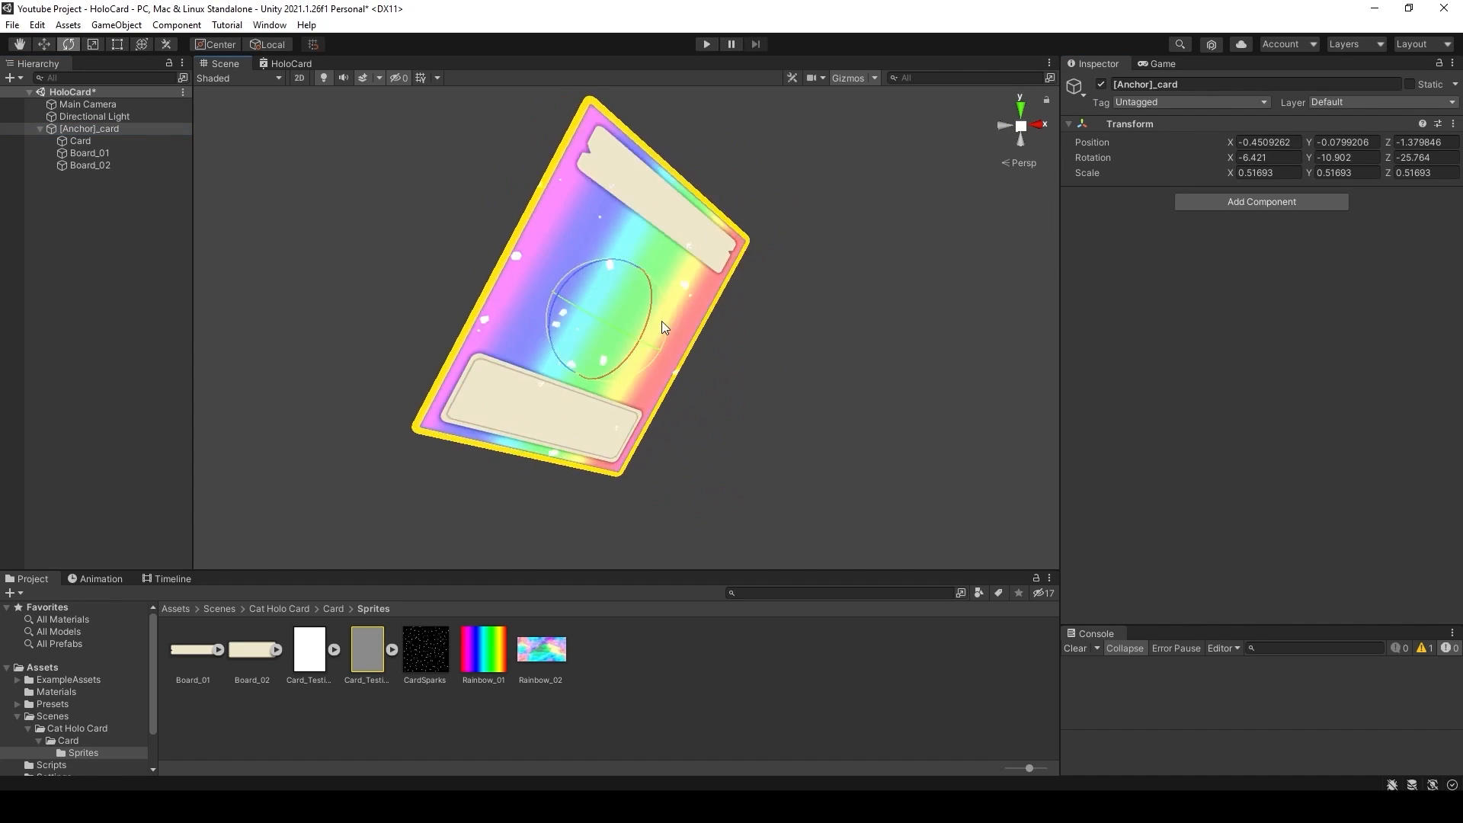
click(778, 369)
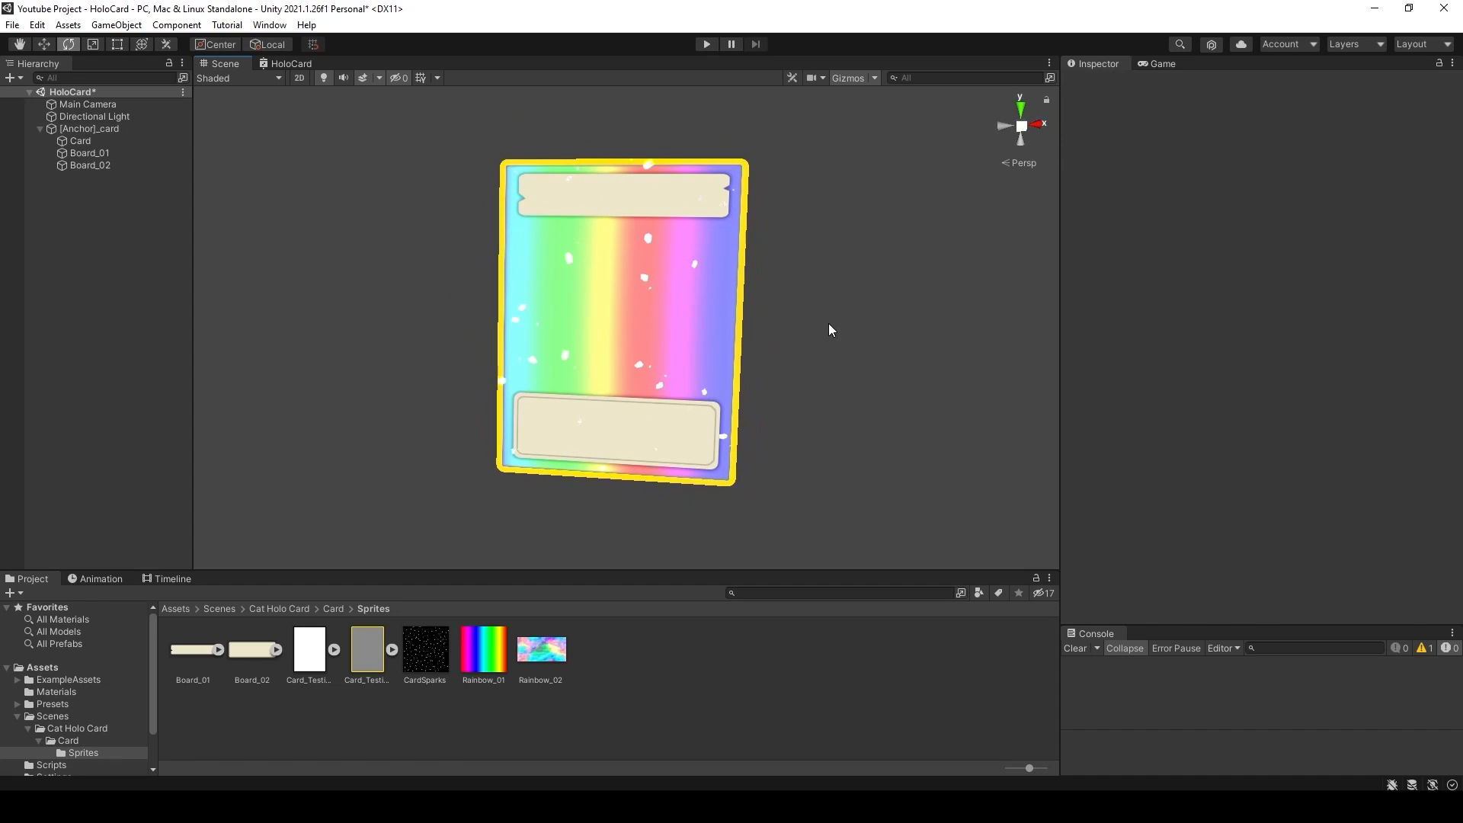